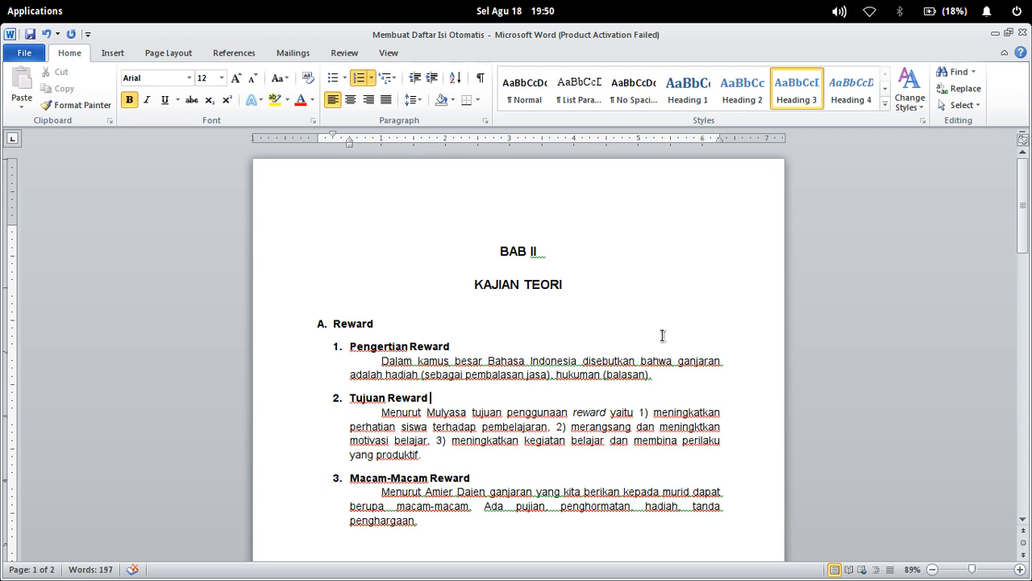
Examine the chapter's opening headings on page one, highlighting the lines from BAB II down to A. Reward
scroll(666, 320, down, 2)
scroll(666, 321, down, 2)
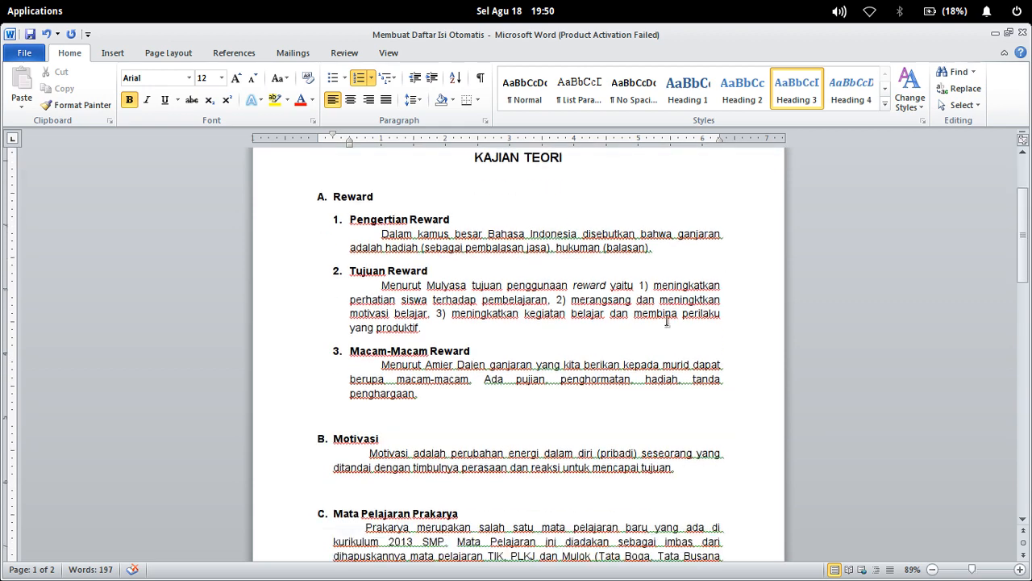
scroll(668, 318, up, 4)
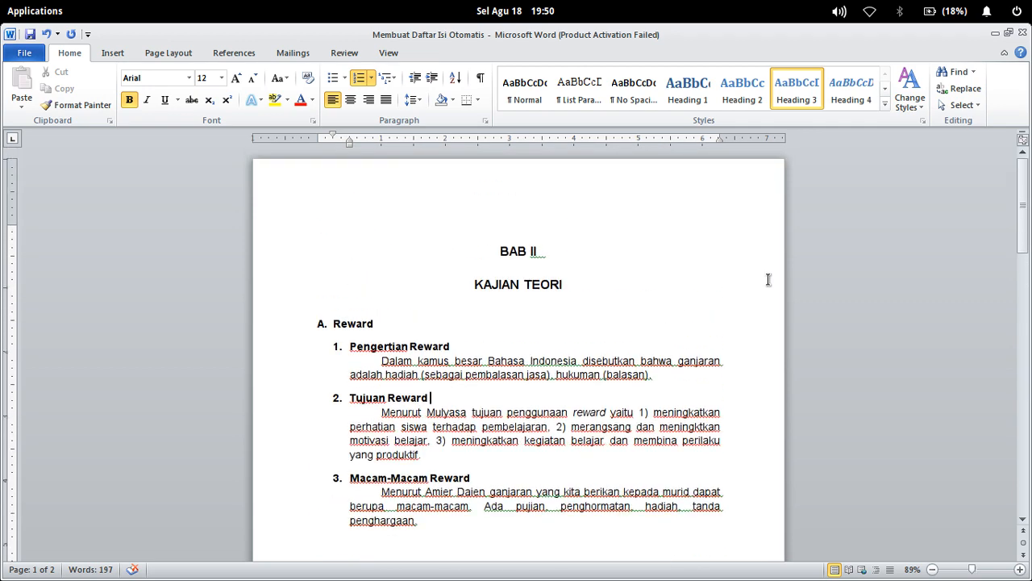
scroll(806, 295, down, 3)
scroll(814, 305, up, 3)
click(605, 273)
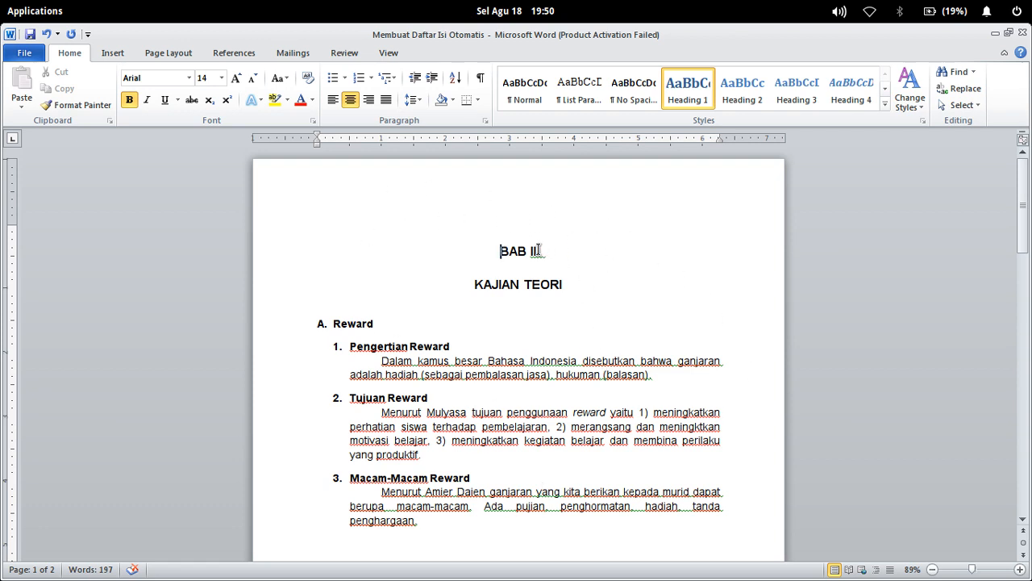
drag(503, 243, 635, 412)
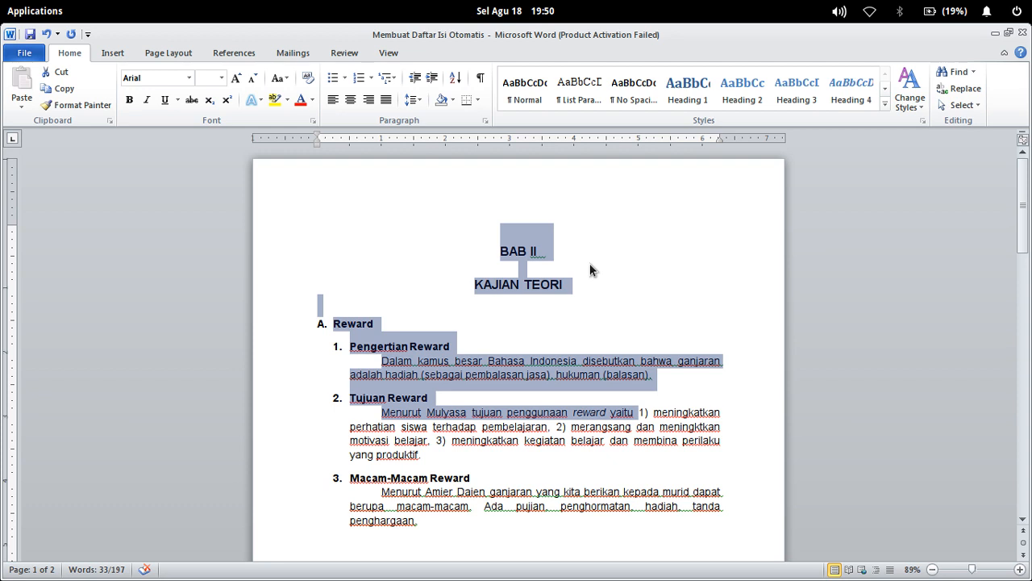
drag(492, 251, 599, 320)
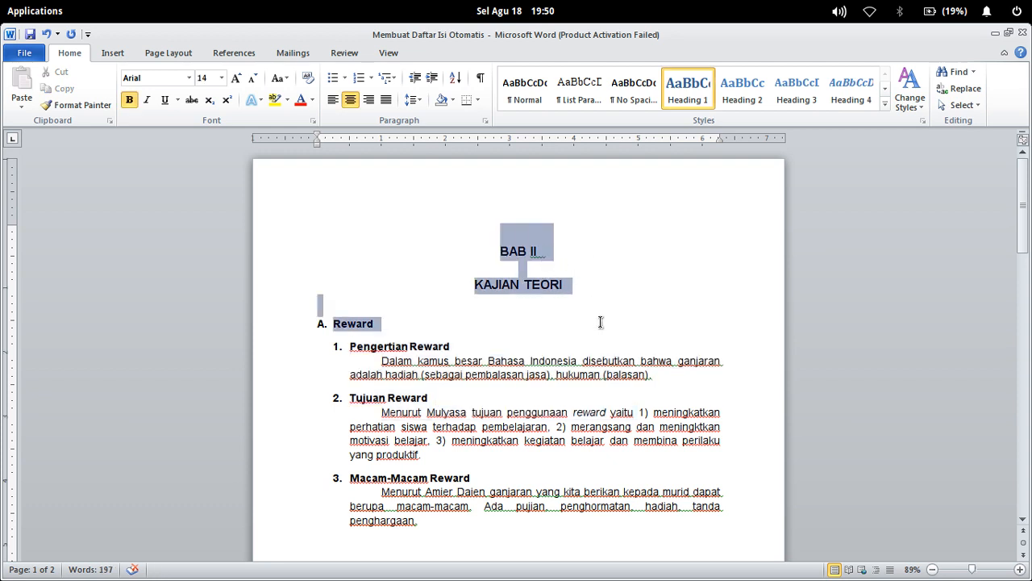
Go through the remaining sections to the DAFTAR ISI page and highlight its BAB II and KAJIAN TEORI entries
scroll(440, 379, down, 1)
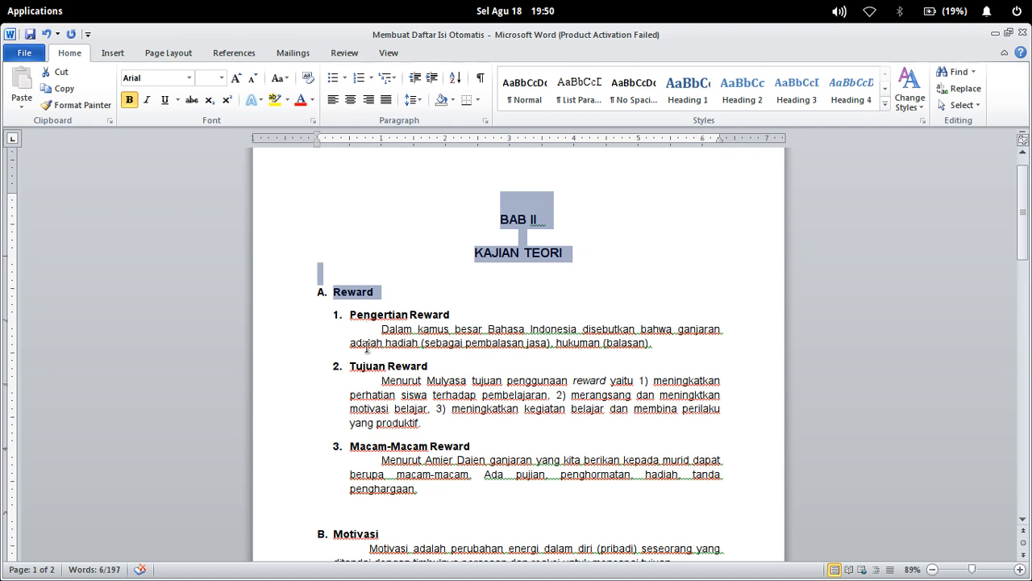
scroll(359, 370, down, 3)
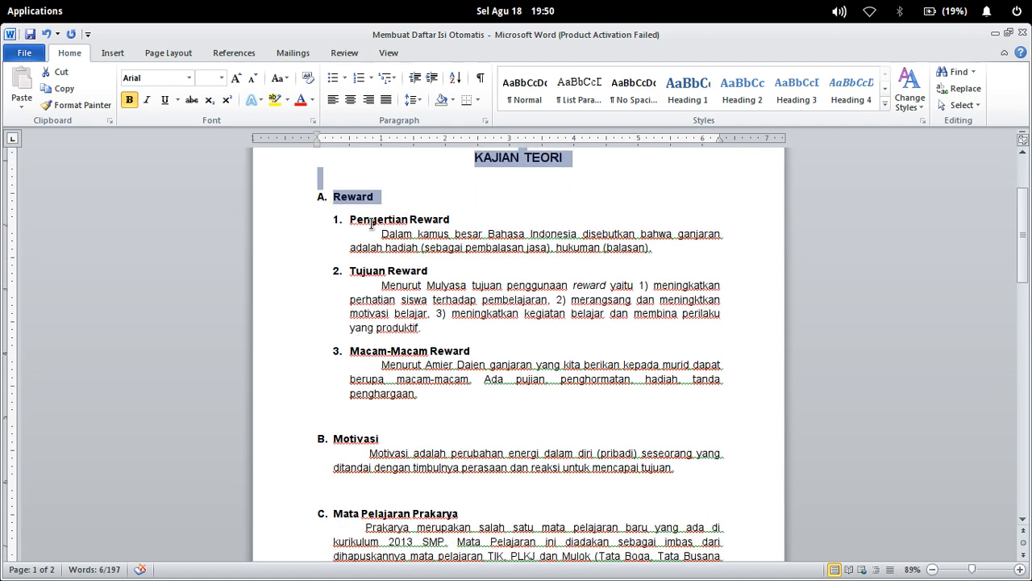
scroll(359, 447, down, 4)
scroll(443, 447, down, 4)
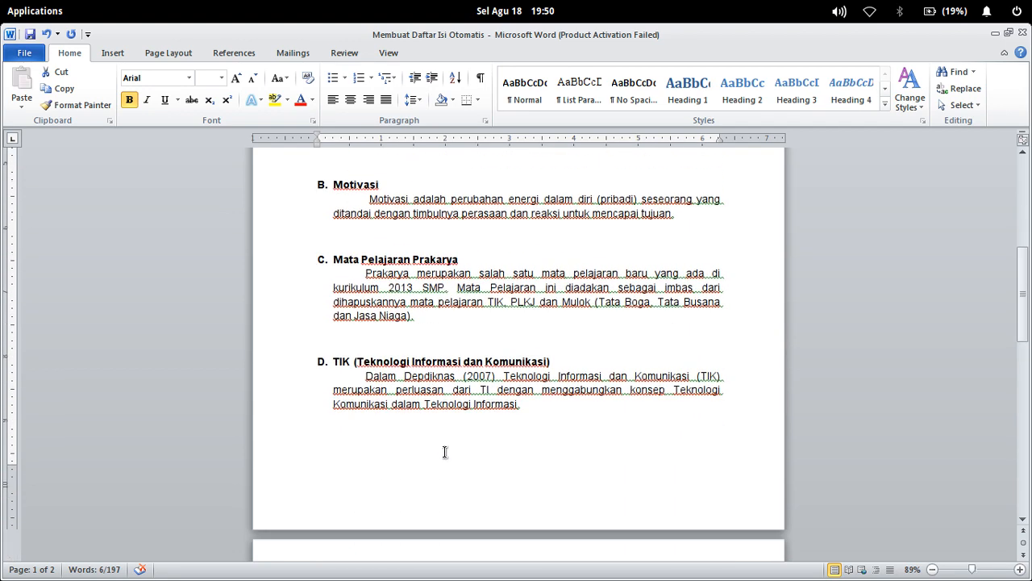
scroll(444, 412, down, 3)
scroll(473, 376, down, 4)
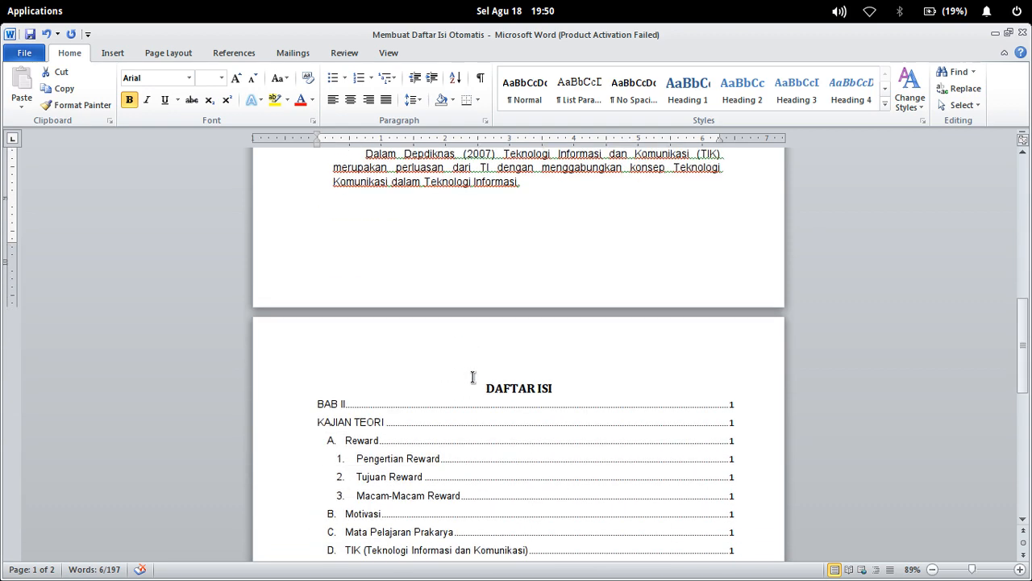
click(550, 363)
scroll(551, 363, down, 4)
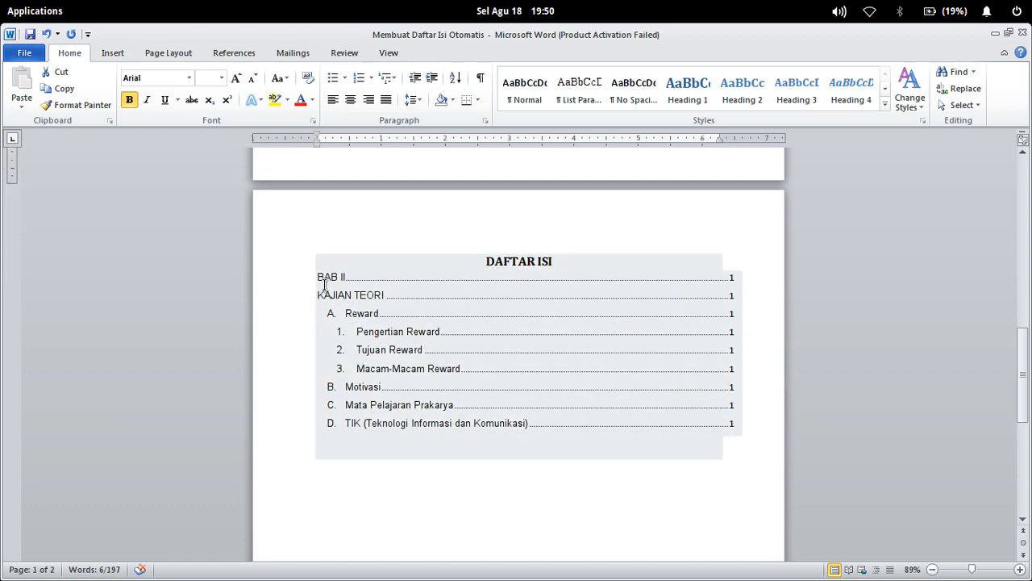
drag(316, 280, 392, 295)
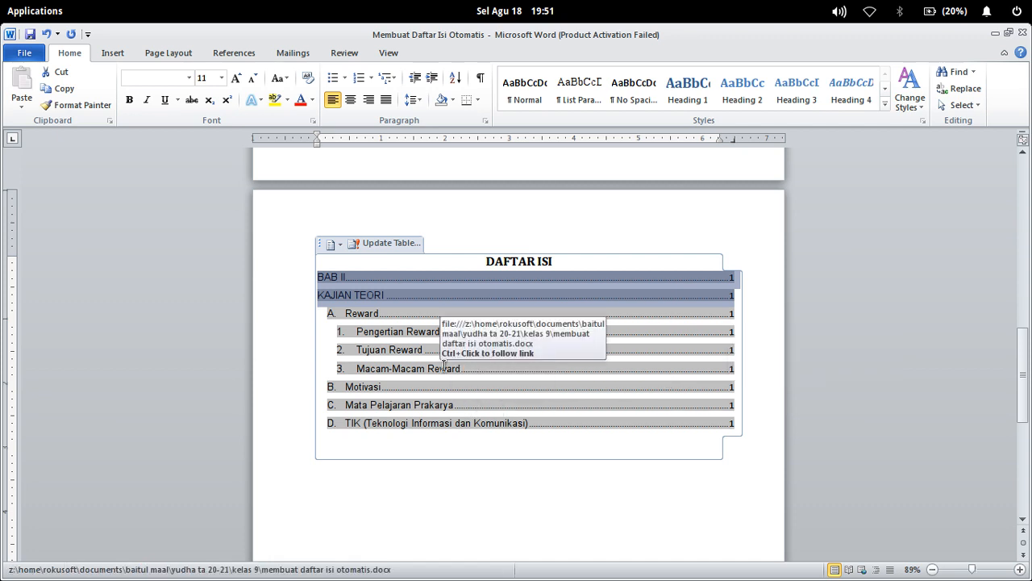
Review the titles and subheadings in the chapter text, from BAB II to D. TIK, against the DAFTAR ISI entries
scroll(365, 513, up, 7)
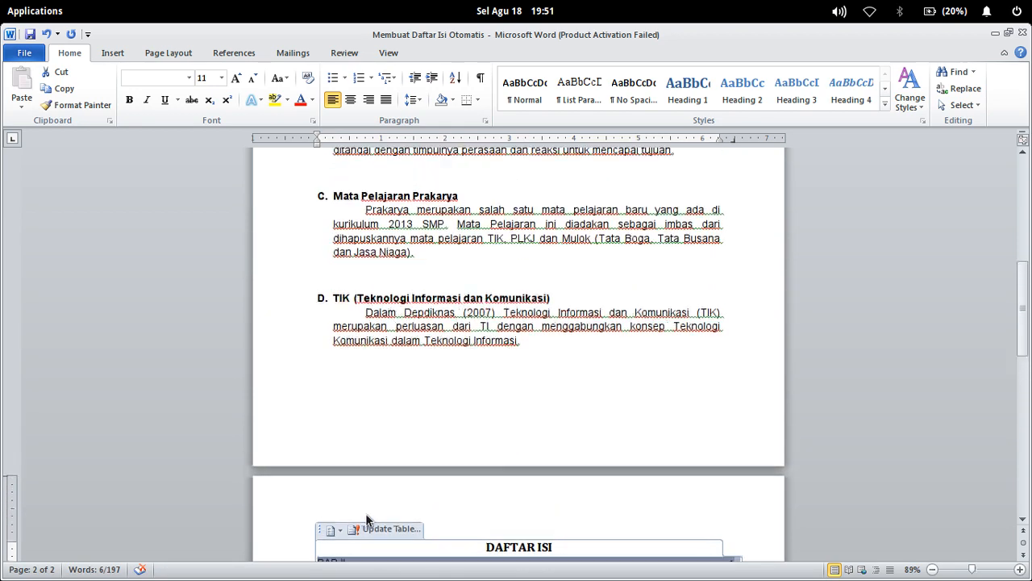
scroll(365, 513, up, 10)
scroll(361, 521, down, 2)
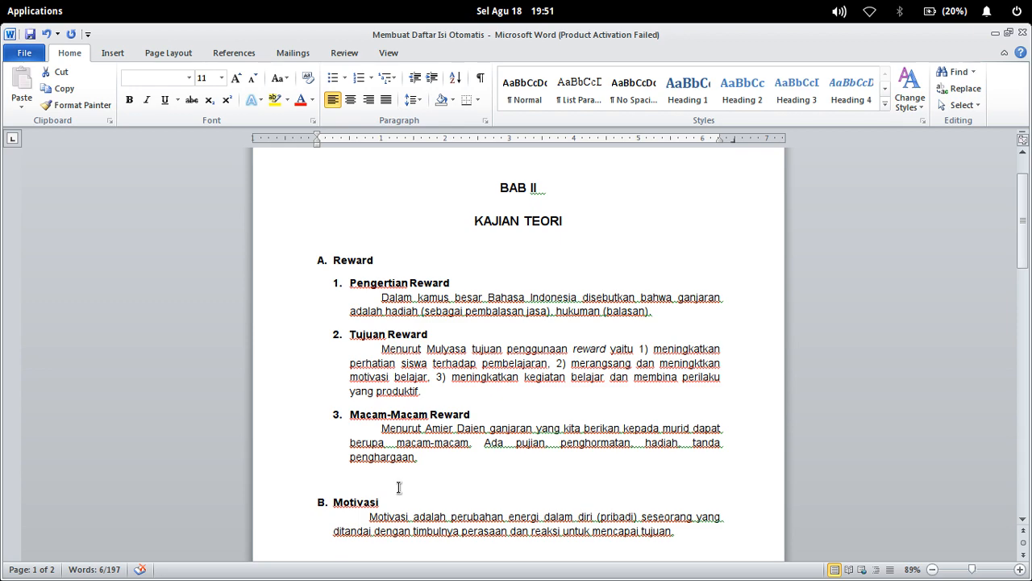
scroll(337, 339, down, 20)
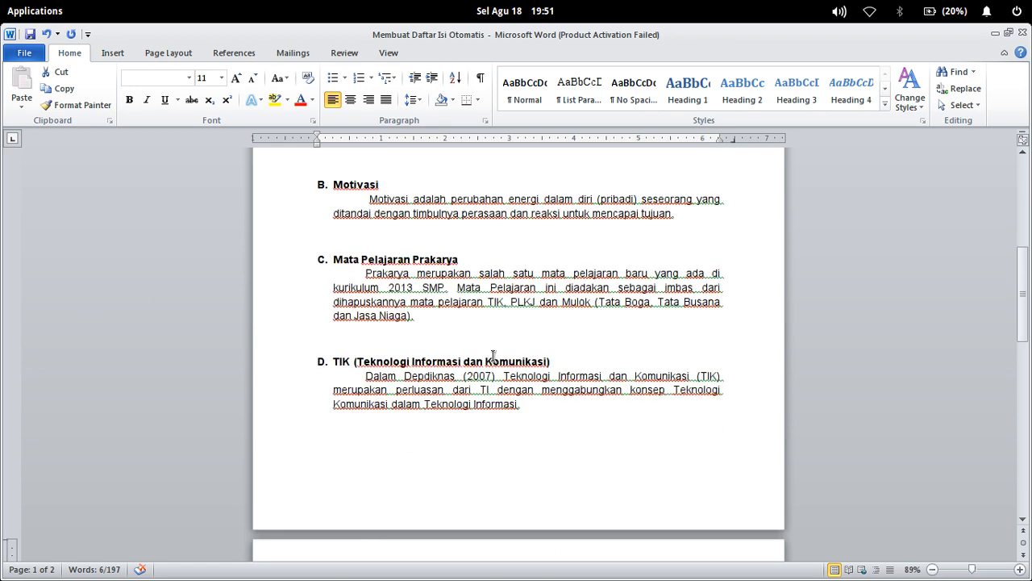
scroll(473, 357, up, 13)
scroll(525, 346, up, 9)
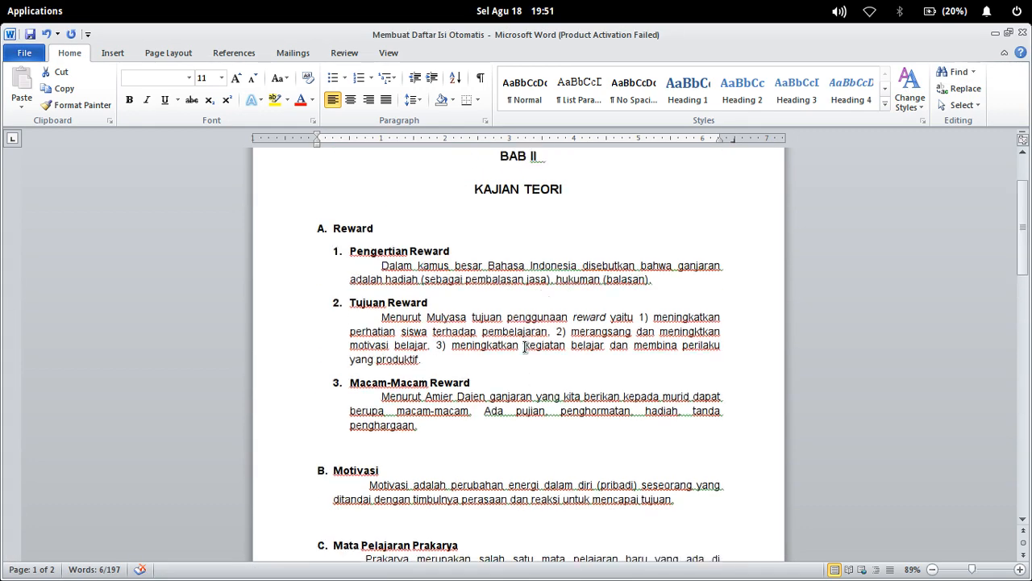
scroll(516, 347, down, 11)
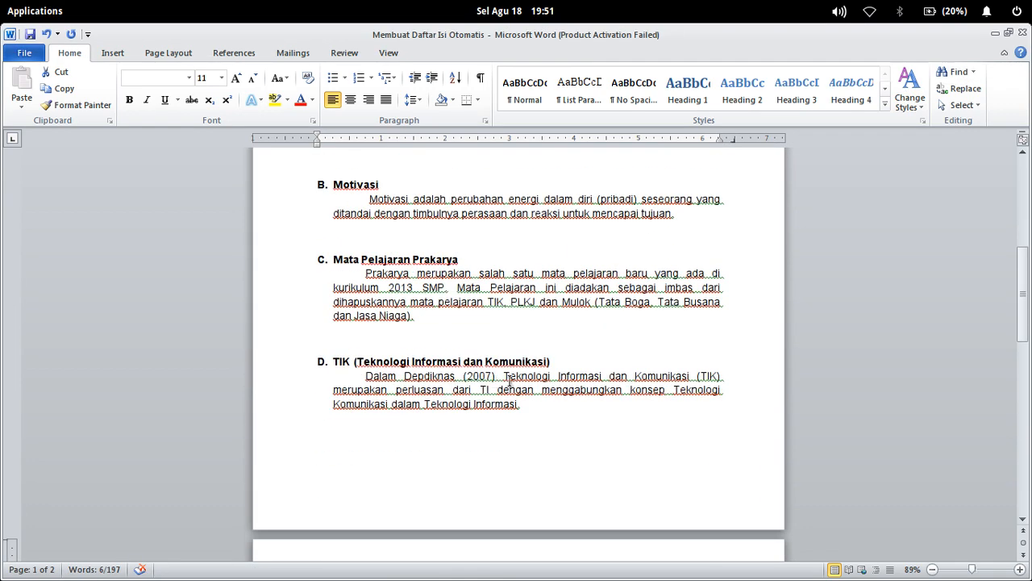
scroll(513, 379, up, 3)
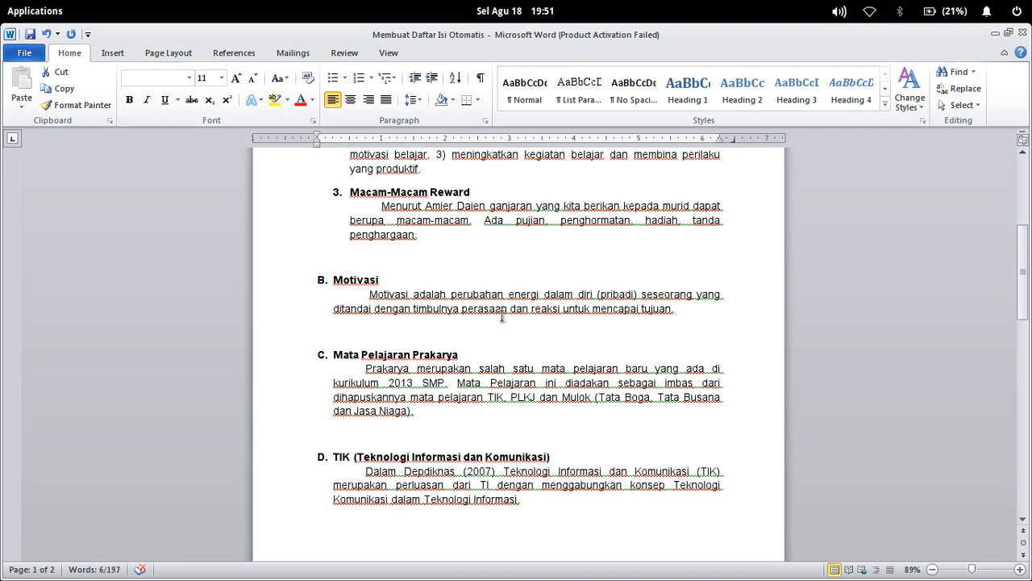
scroll(505, 290, up, 5)
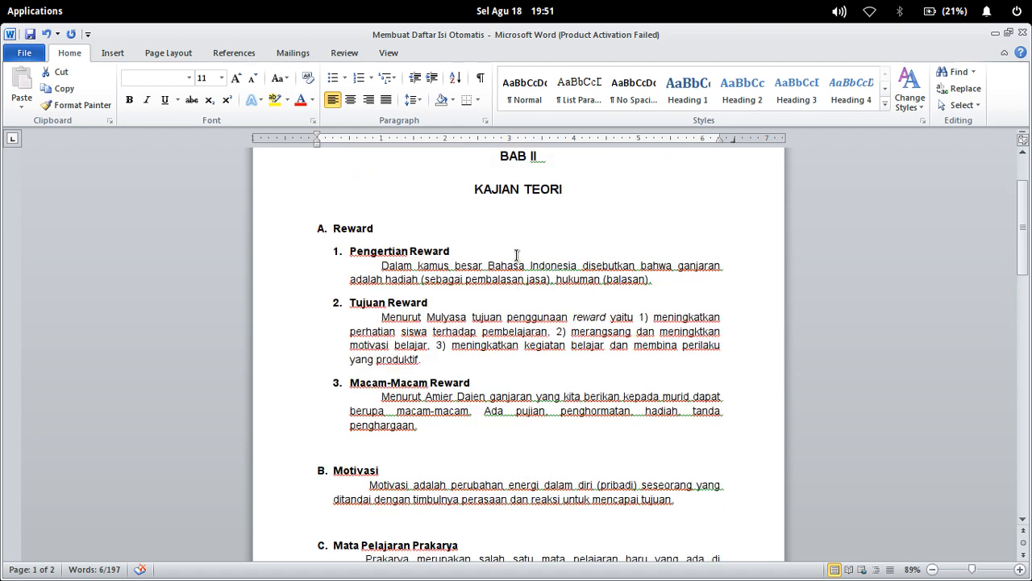
scroll(516, 256, down, 8)
scroll(486, 301, down, 4)
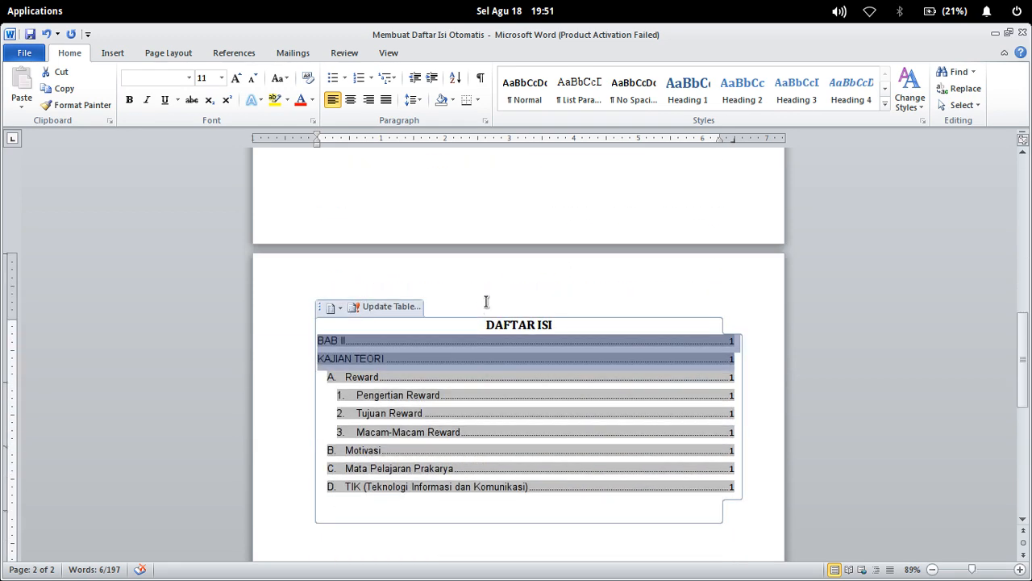
Examine the levels of the DAFTAR ISI entries, highlighting from BAB II to Pengertian Reward
click(552, 399)
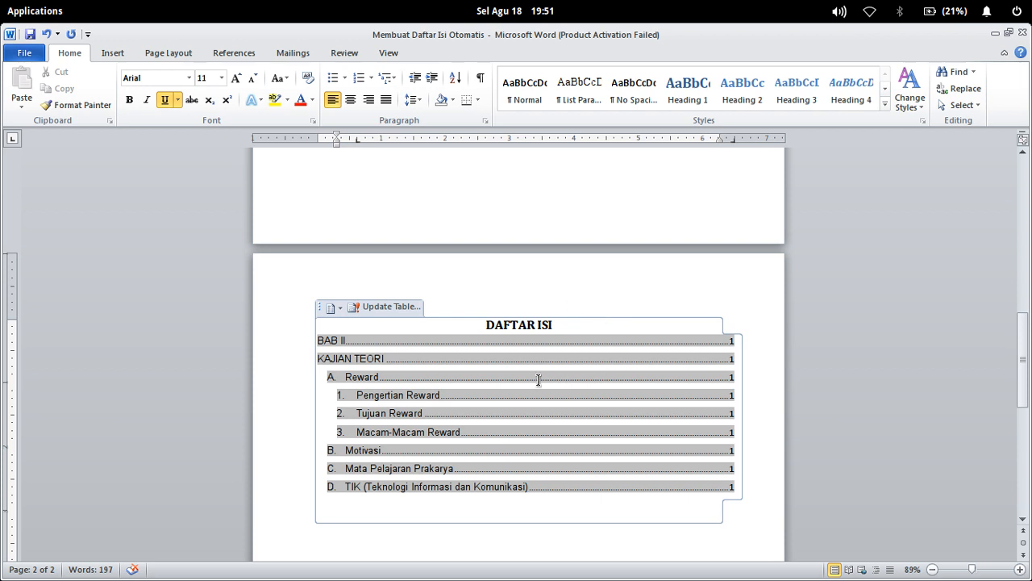
click(355, 435)
click(362, 403)
click(356, 376)
click(314, 339)
drag(316, 340, 404, 395)
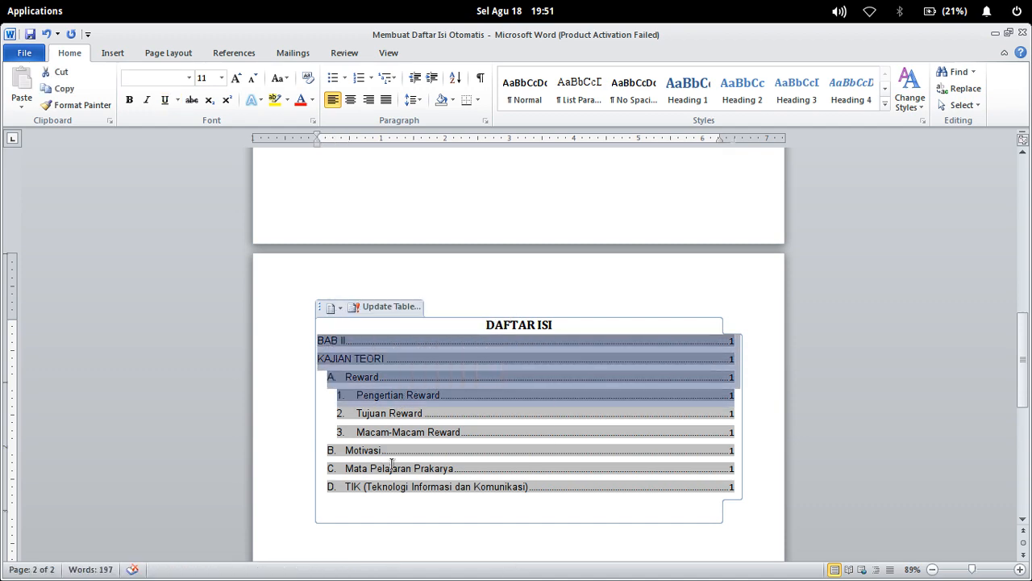
Check how the section headings on page one correspond to the automatic table of contents on page two
scroll(463, 405, up, 8)
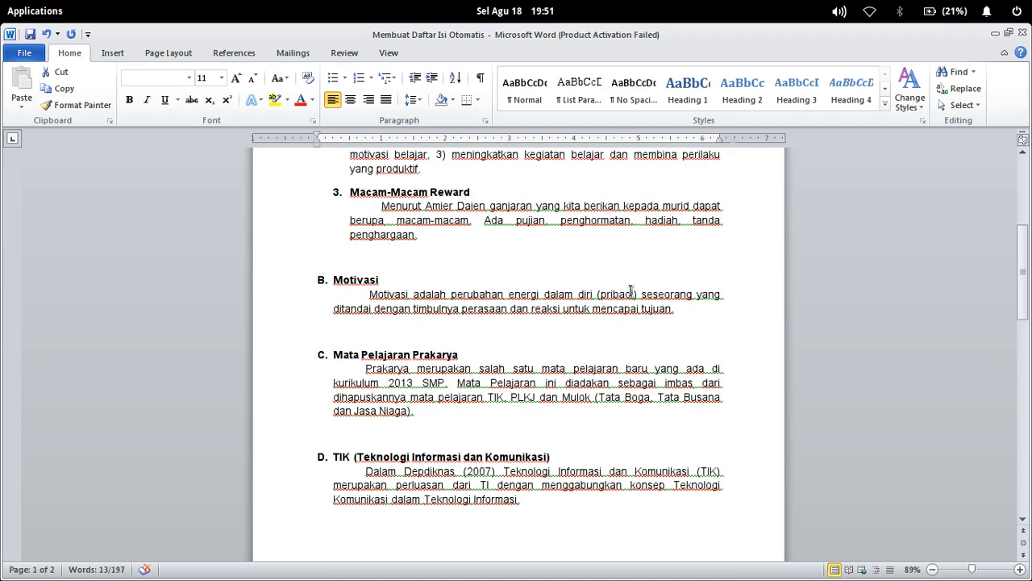
scroll(631, 291, up, 4)
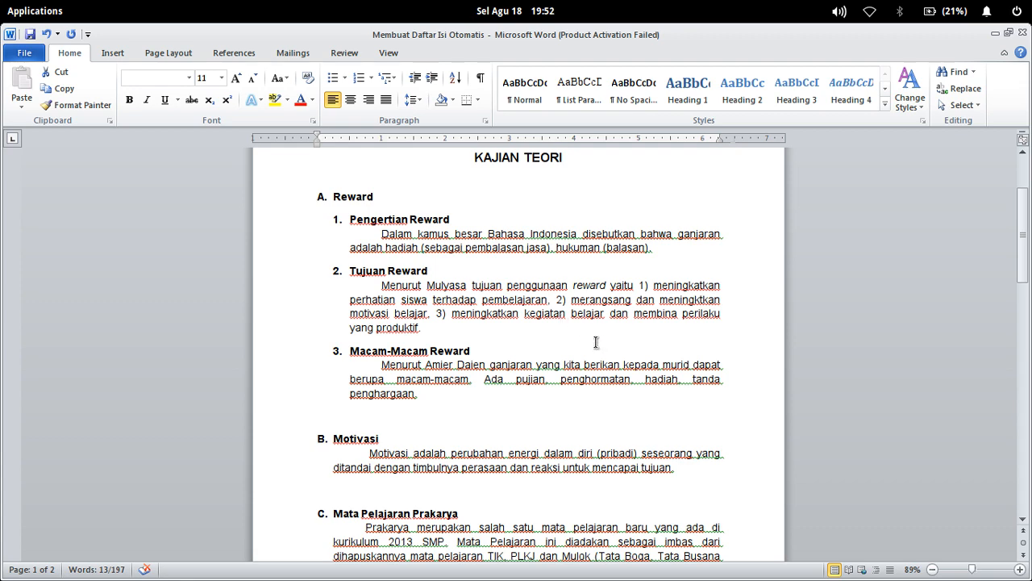
scroll(596, 342, down, 4)
scroll(592, 343, down, 9)
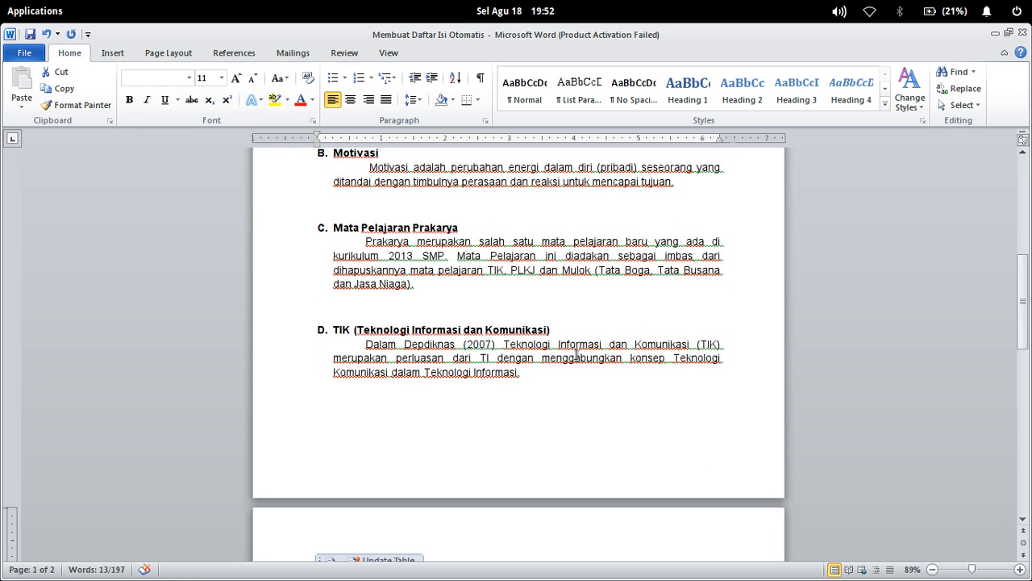
scroll(573, 329, down, 2)
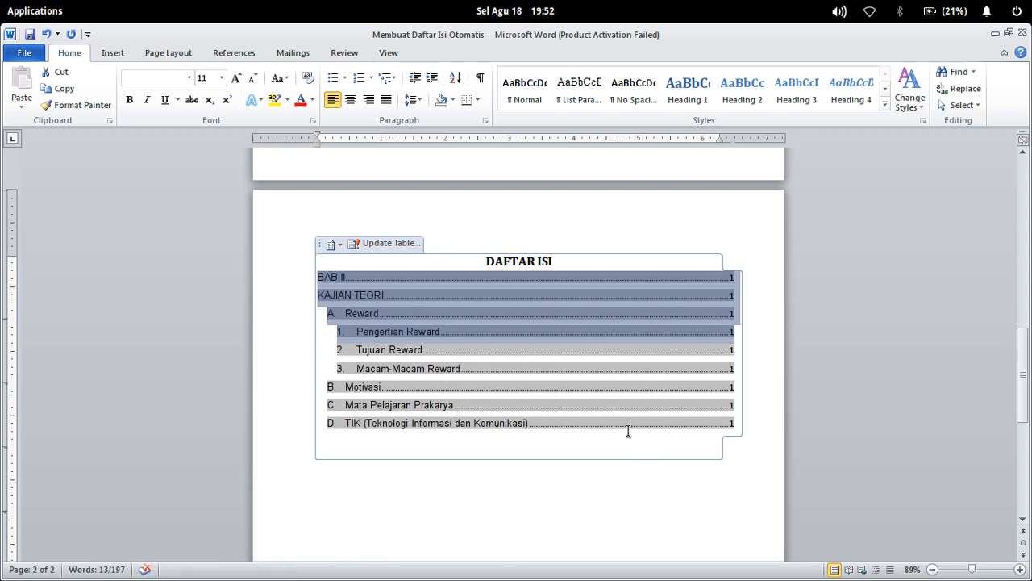
scroll(574, 370, up, 5)
scroll(574, 366, up, 2)
scroll(574, 371, down, 3)
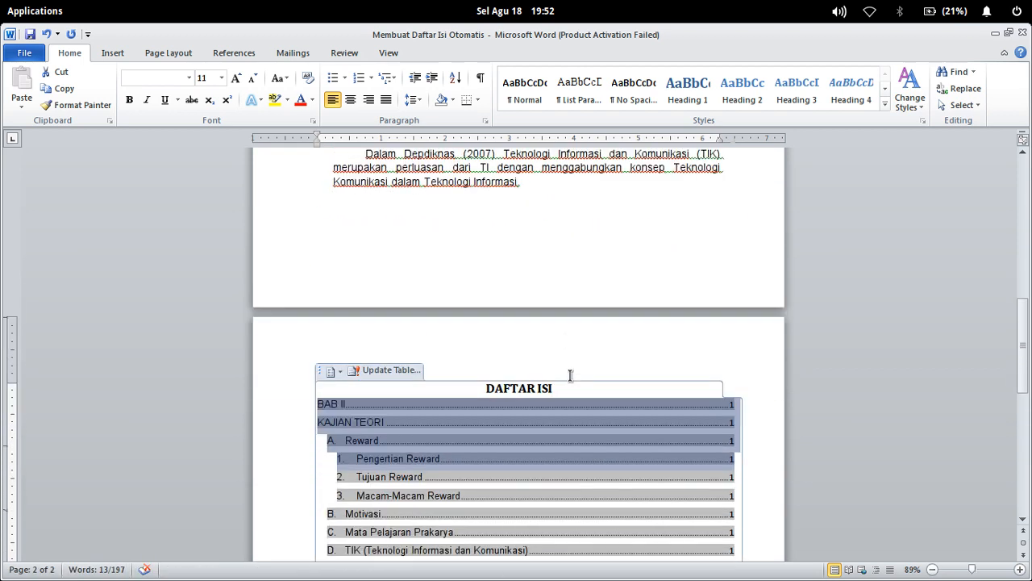
scroll(569, 380, up, 15)
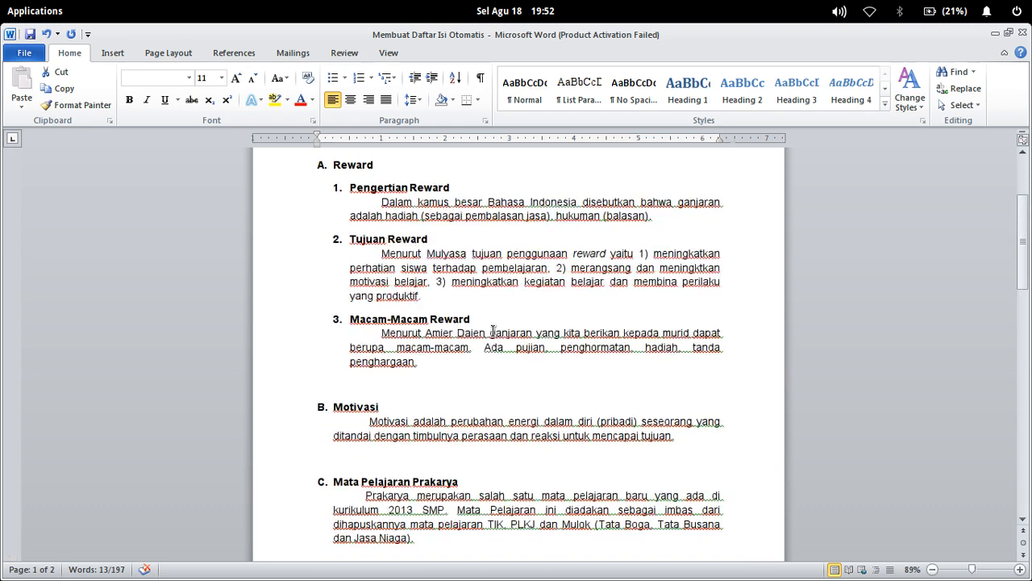
Highlight the BAB II and KAJIAN TEORI titles on page one to examine them as the top-level Heading 1 text
click(572, 251)
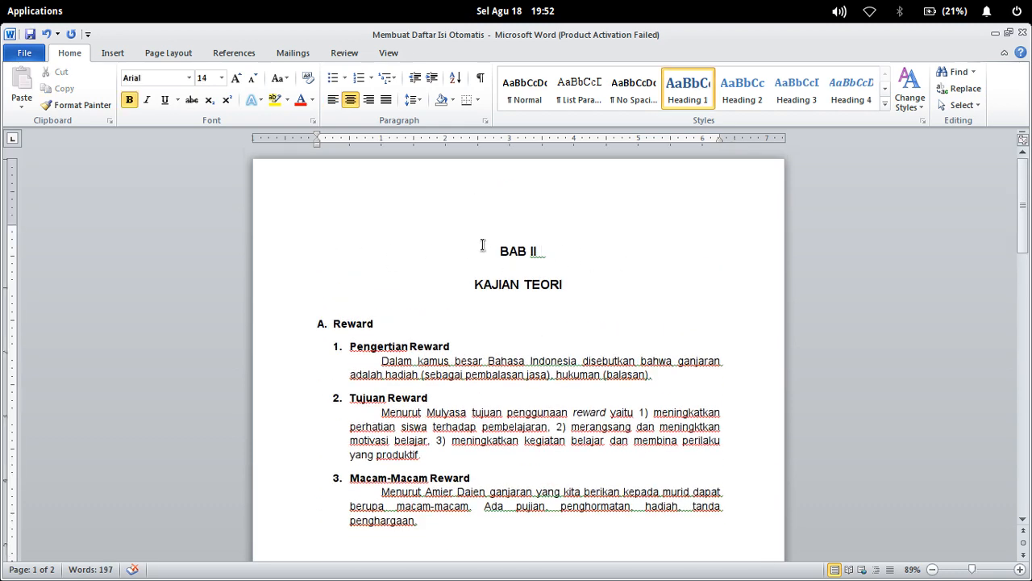
drag(475, 255, 379, 323)
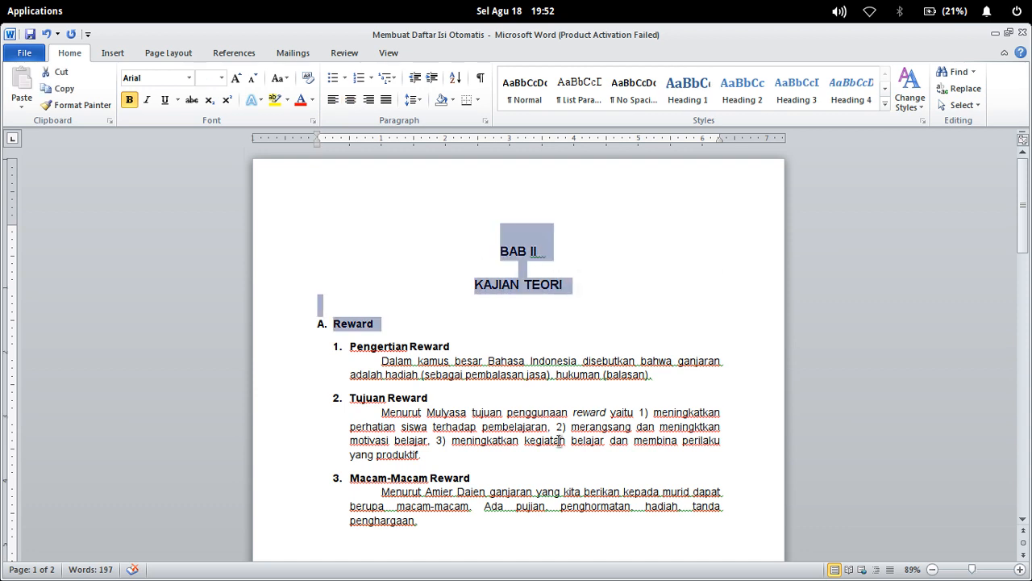
click(424, 454)
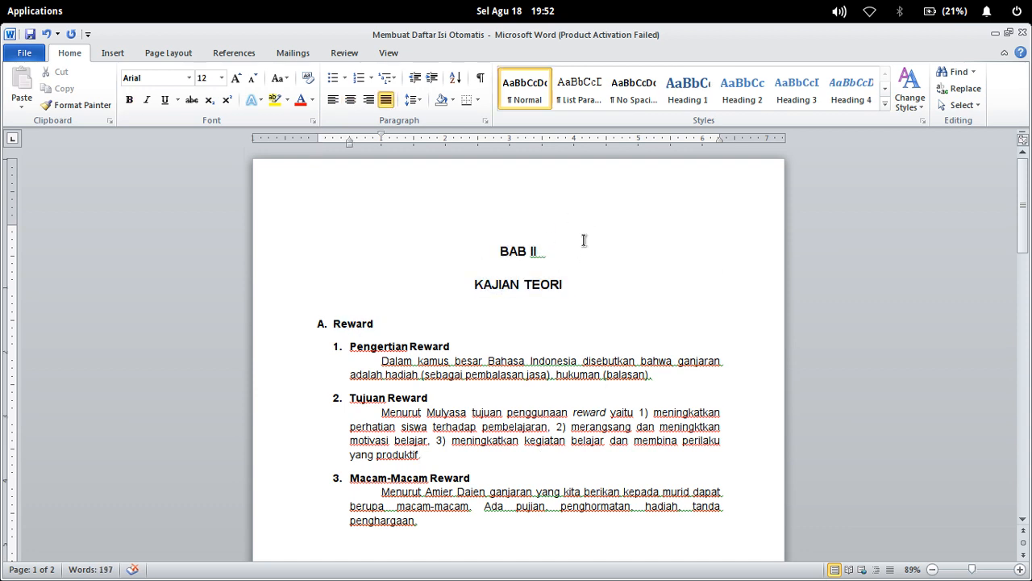
drag(500, 251, 570, 282)
key(ctrl+alt+1)
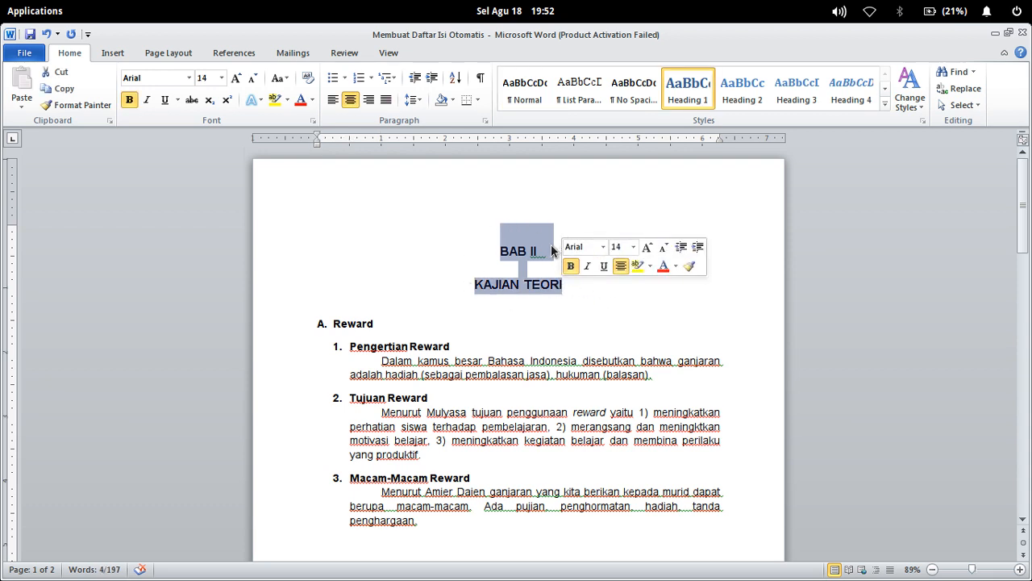
Add the label "(Judul Besar)" after BAB II in the chapter title
click(545, 251)
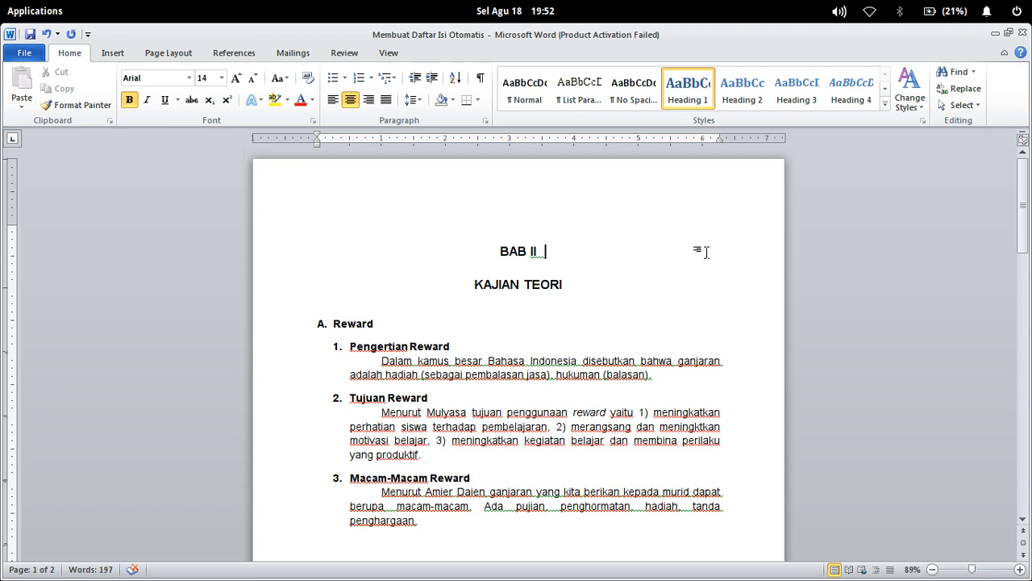
text(())
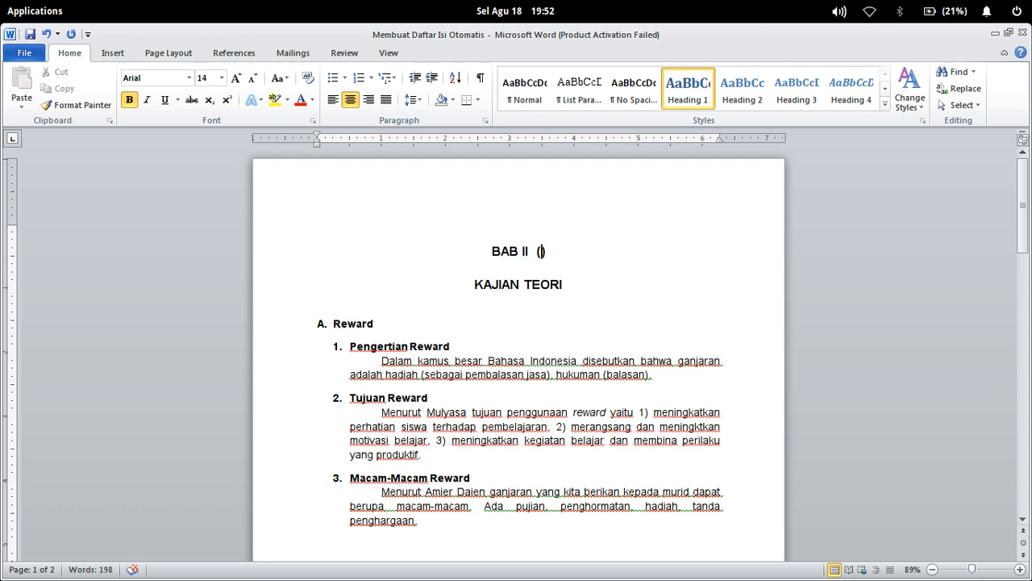
text(j)
key(BackSpace)
text(Judul Bbe)
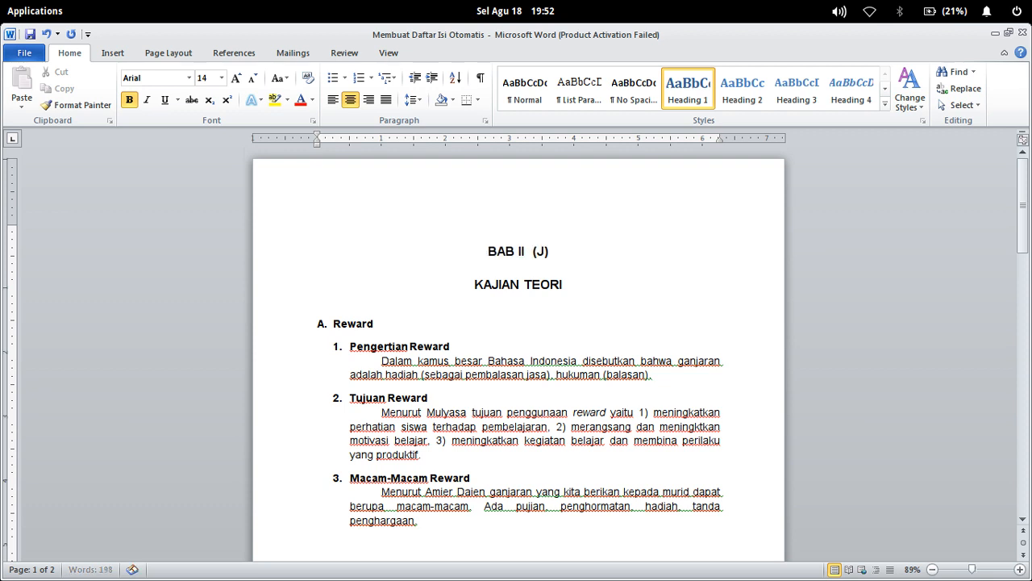
text(sa)
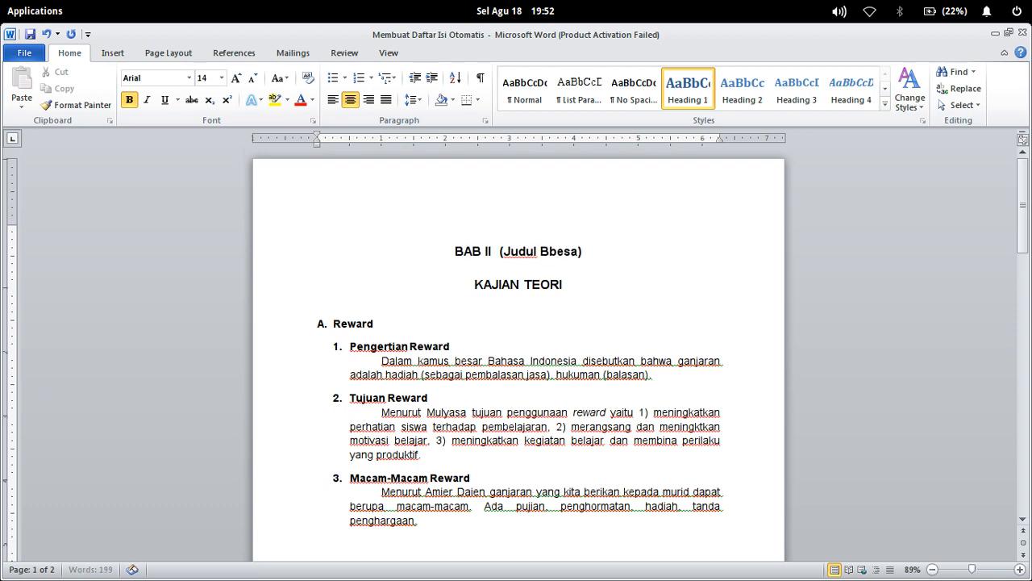
key(BackSpace)
key(BackSpace)
key(BackSpace)
key(BackSpace)
text(esar)
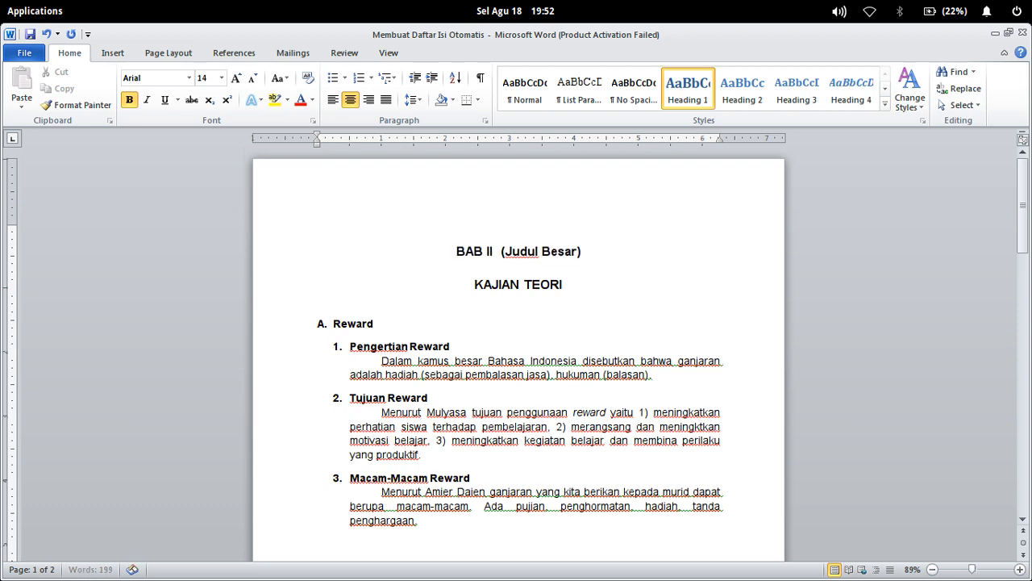
Highlight the BAB II and KAJIAN TEORI title lines, including the Judul Besar label, to examine them as the top heading level
click(503, 232)
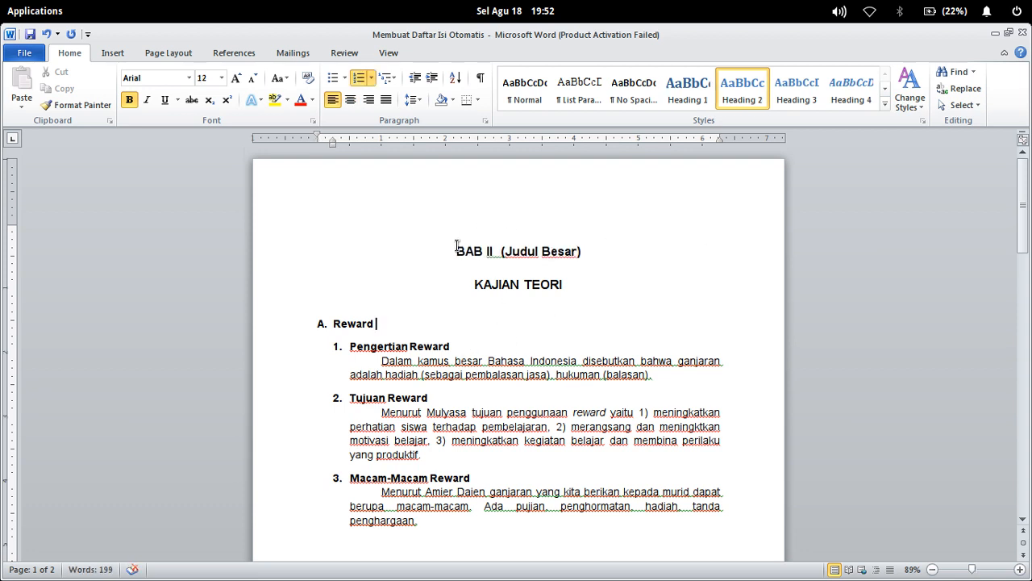
drag(458, 242, 569, 282)
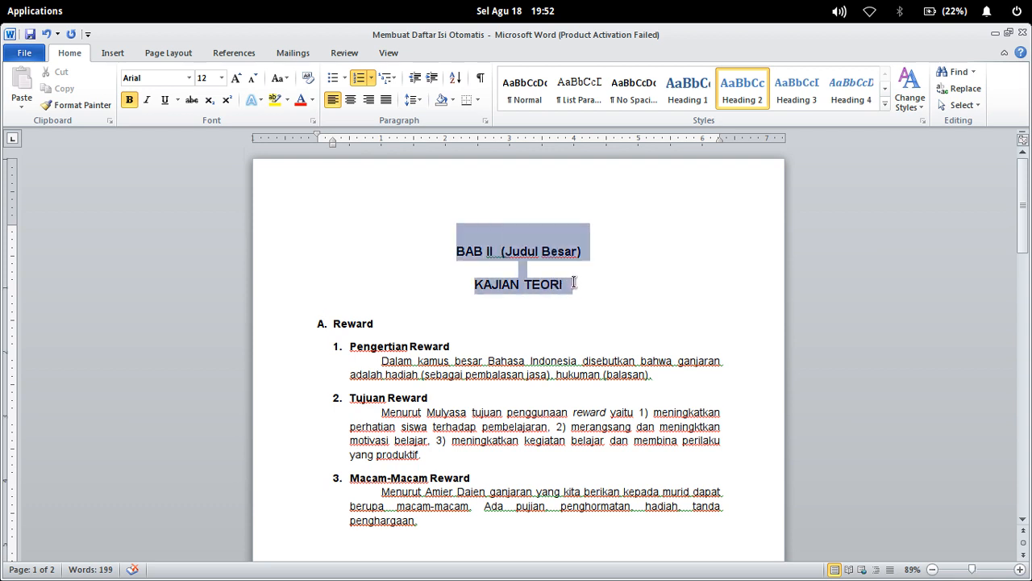
key(ctrl+alt+1)
drag(555, 327, 457, 349)
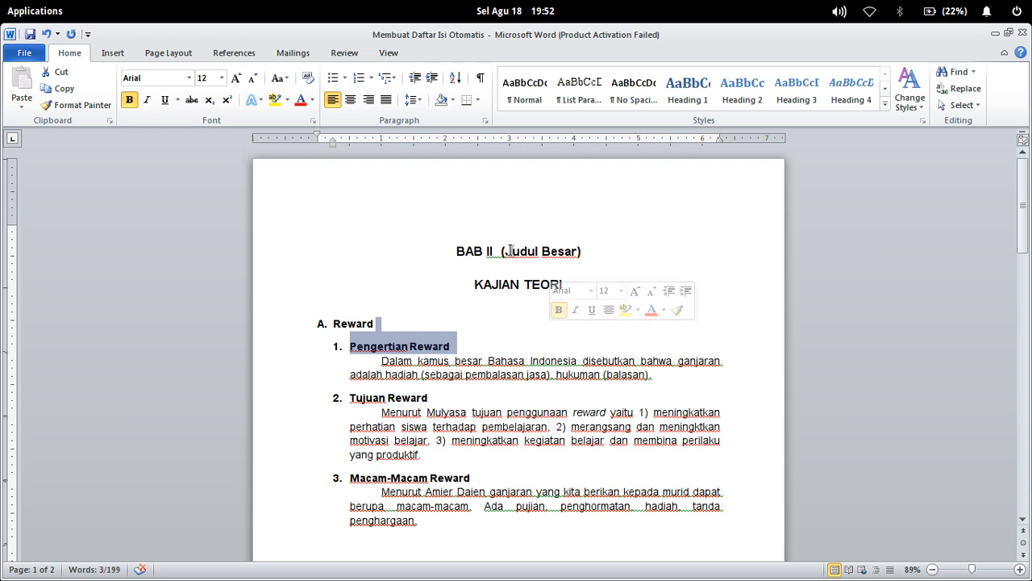
drag(504, 250, 581, 251)
key(ctrl+alt+1)
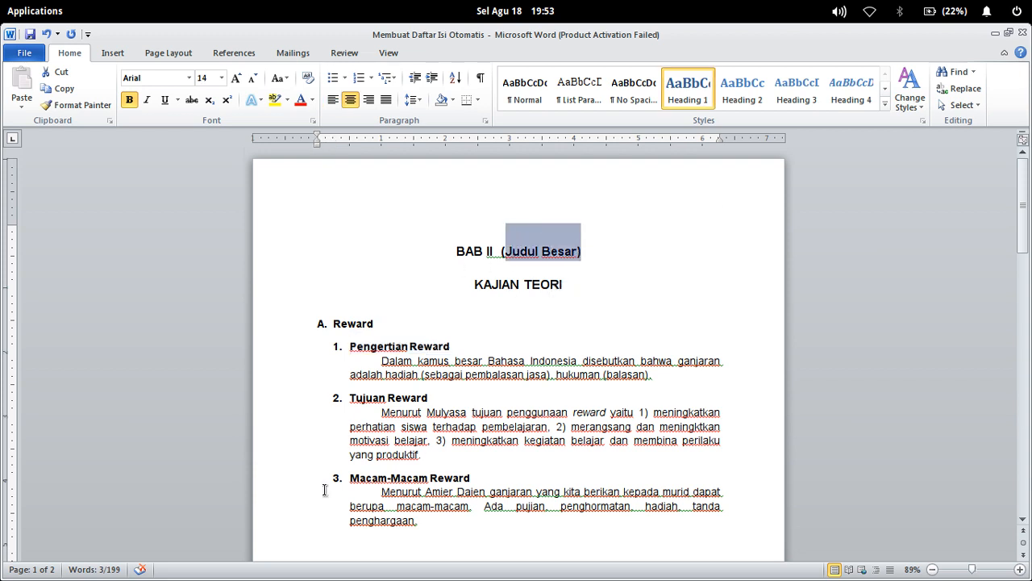
Look through the lettered subheadings from A. Reward to D. TIK that come below the chapter title
click(445, 412)
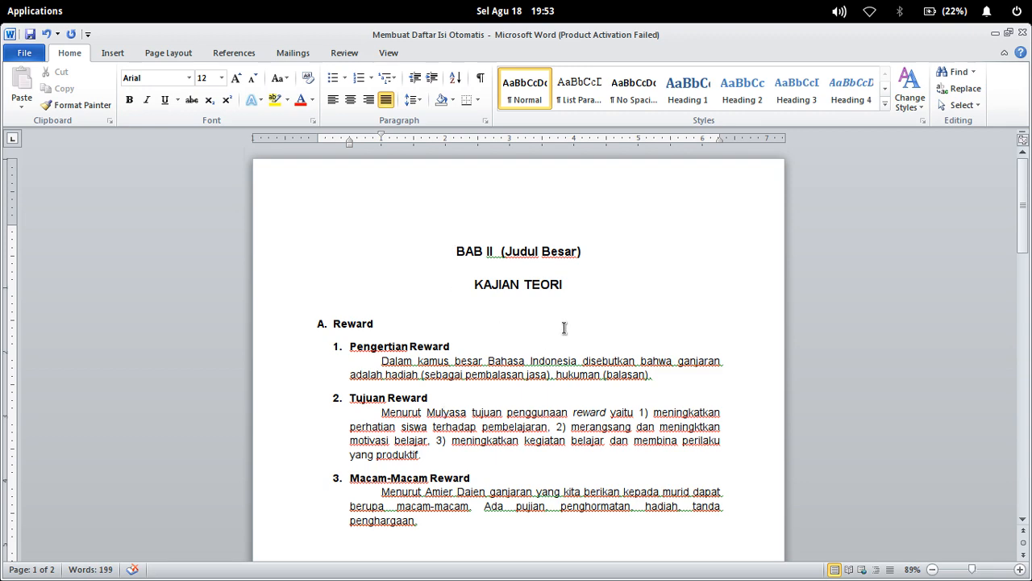
scroll(286, 334, down, 6)
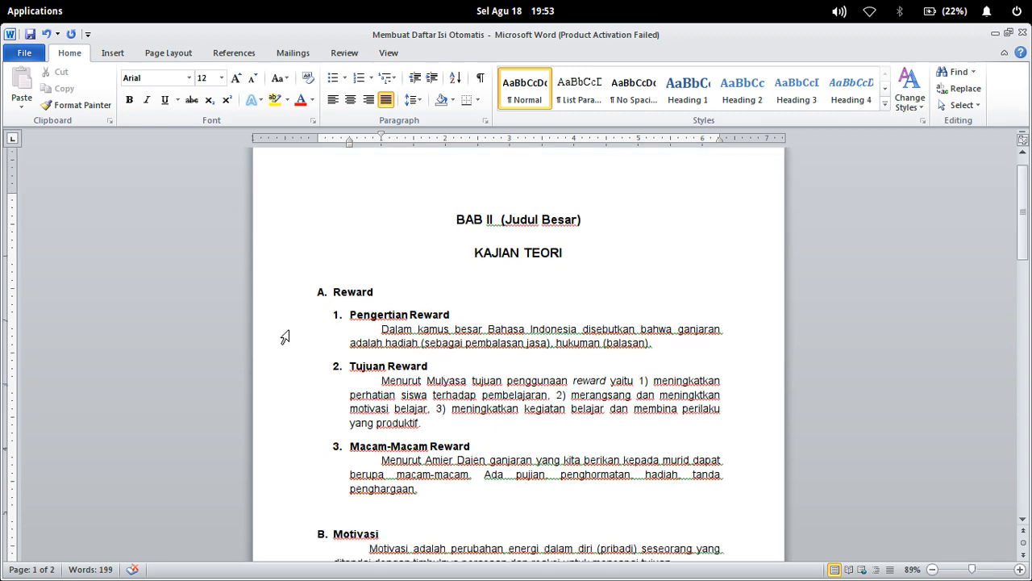
scroll(295, 337, up, 3)
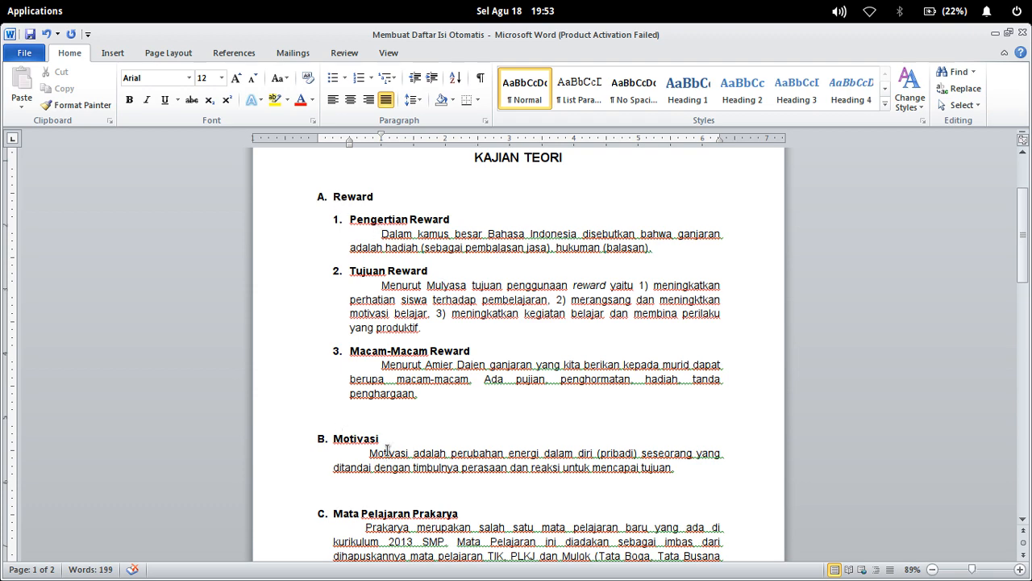
scroll(387, 450, down, 5)
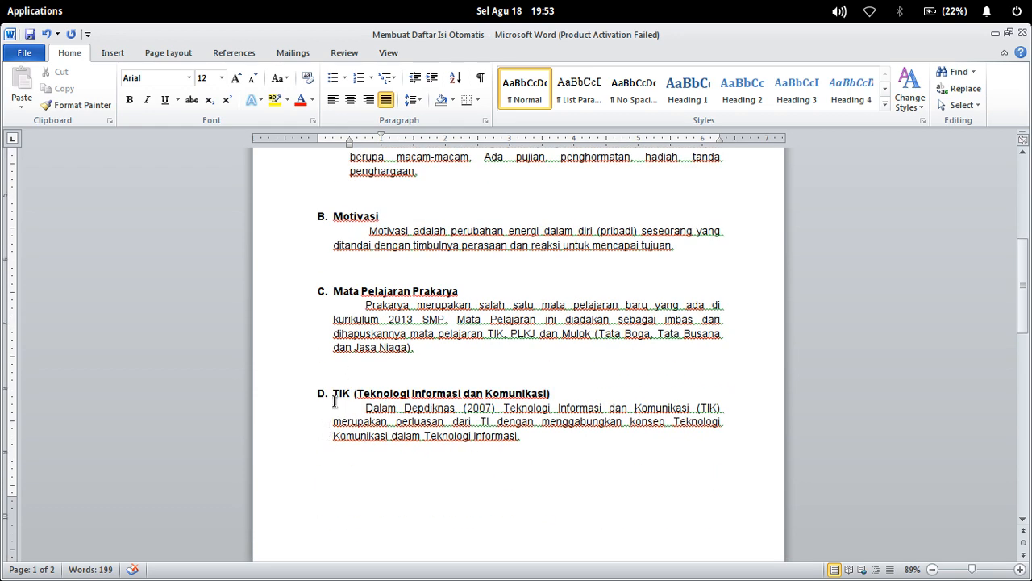
scroll(325, 413, up, 7)
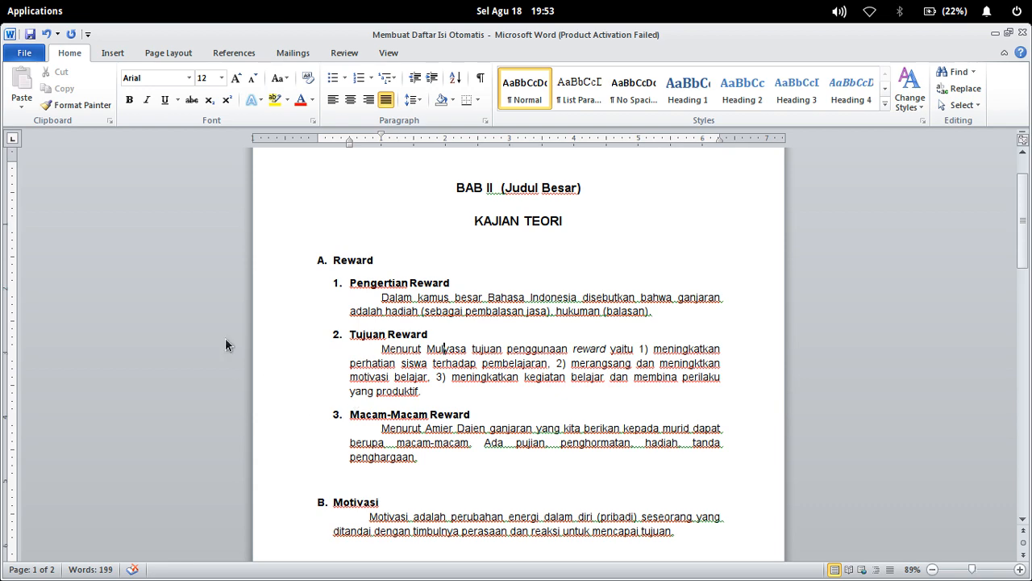
scroll(327, 448, down, 5)
scroll(355, 403, up, 7)
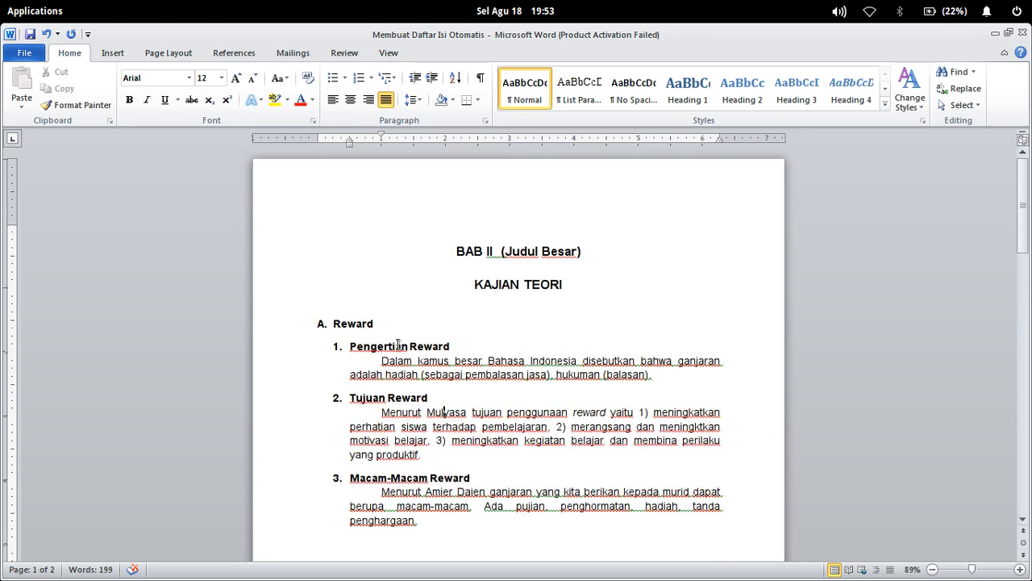
Add the label "(Judul 2)" after the A. Reward subheading
click(396, 319)
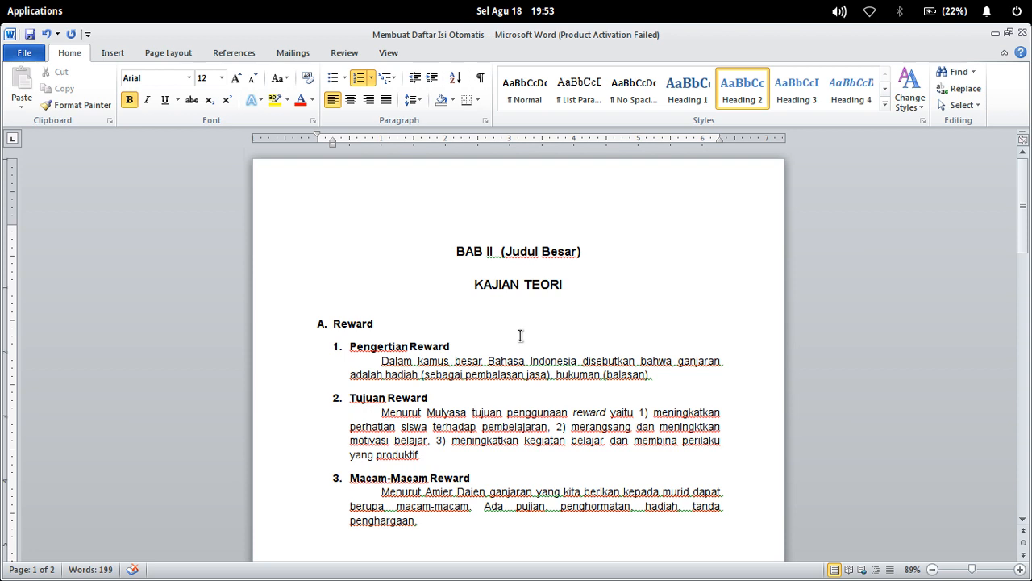
text(())
text(J)
text(udul)
text( 2)
Review the B. Motivasi, C. Mata Pelajaran Prakarya and D. TIK subheadings, and highlight the numbered points under Reward
scroll(336, 327, down, 2)
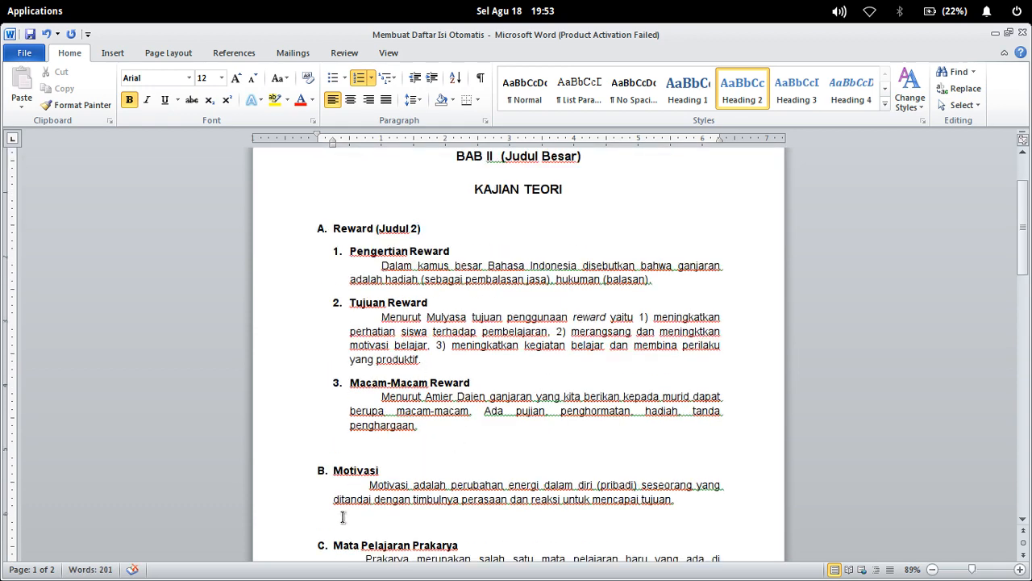
scroll(362, 511, down, 6)
scroll(362, 514, up, 5)
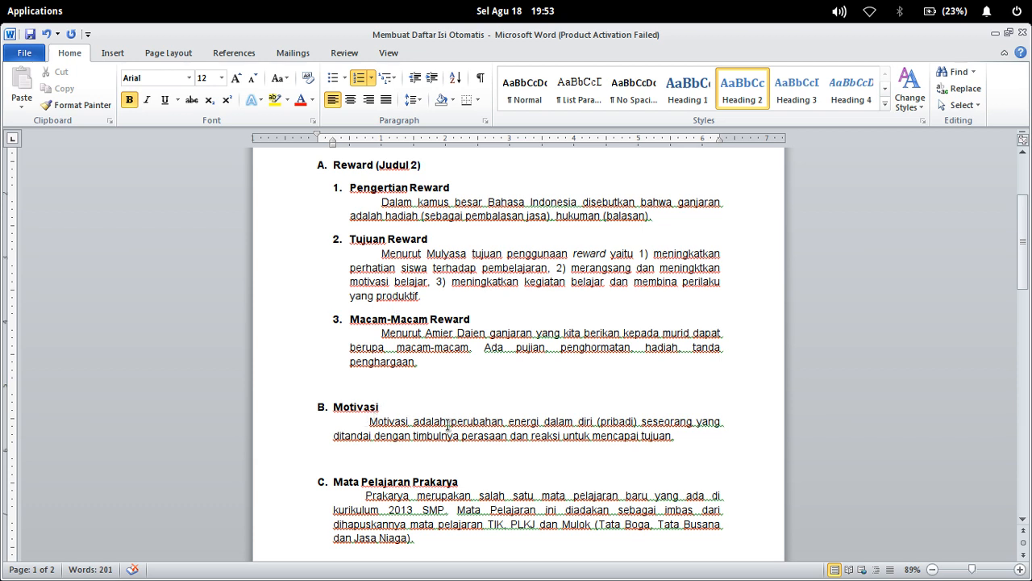
scroll(392, 484, down, 1)
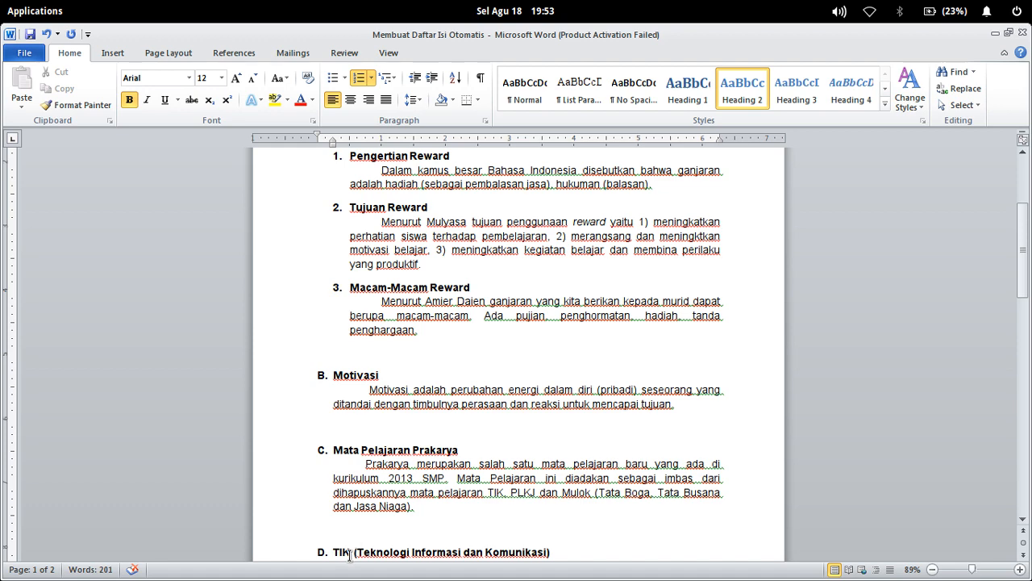
scroll(384, 488, up, 4)
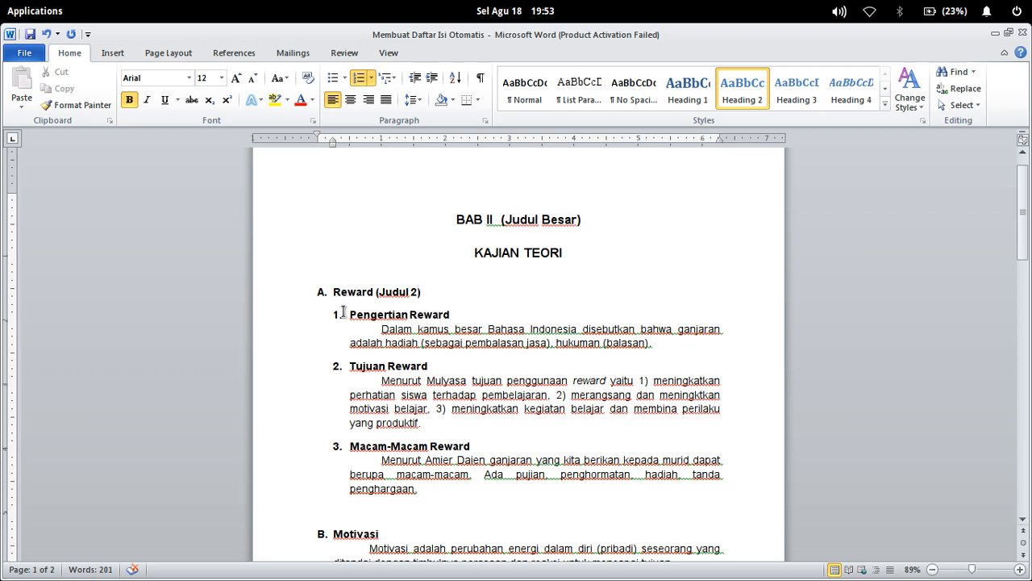
drag(351, 313, 475, 488)
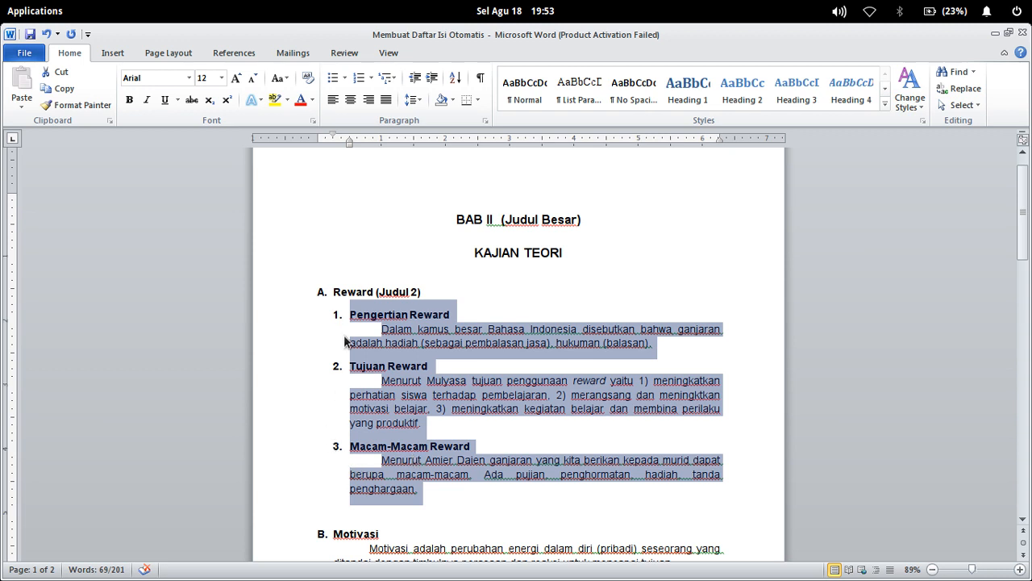
Add the label "(Judul 3)" after the Pengertian Reward heading
click(470, 307)
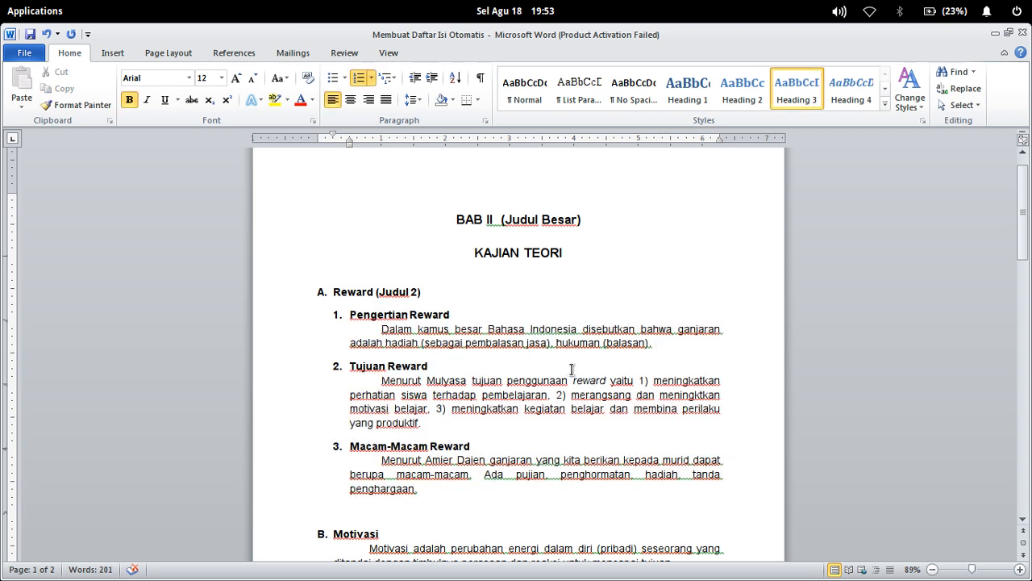
text(())
text(Judul 3)
click(398, 387)
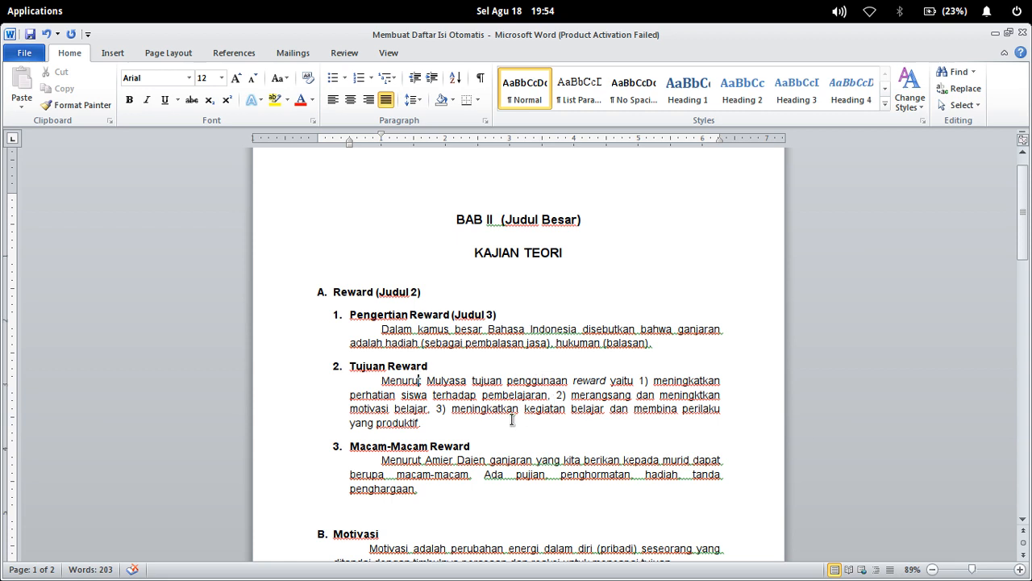
Check the Macam-Macam Reward heading's style and compare the numbered points with the lettered sections through D. TIK
click(482, 445)
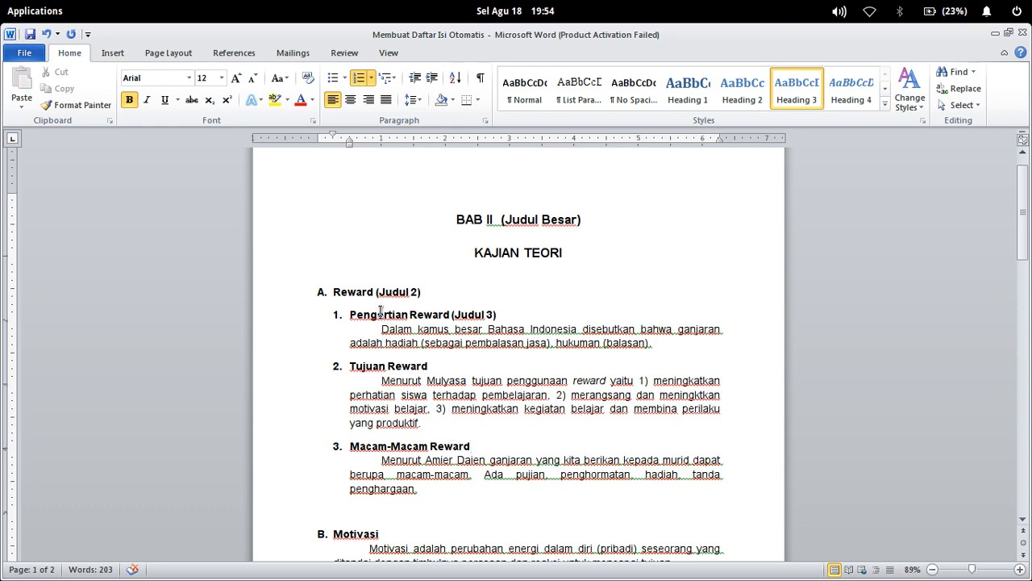
scroll(327, 298, down, 5)
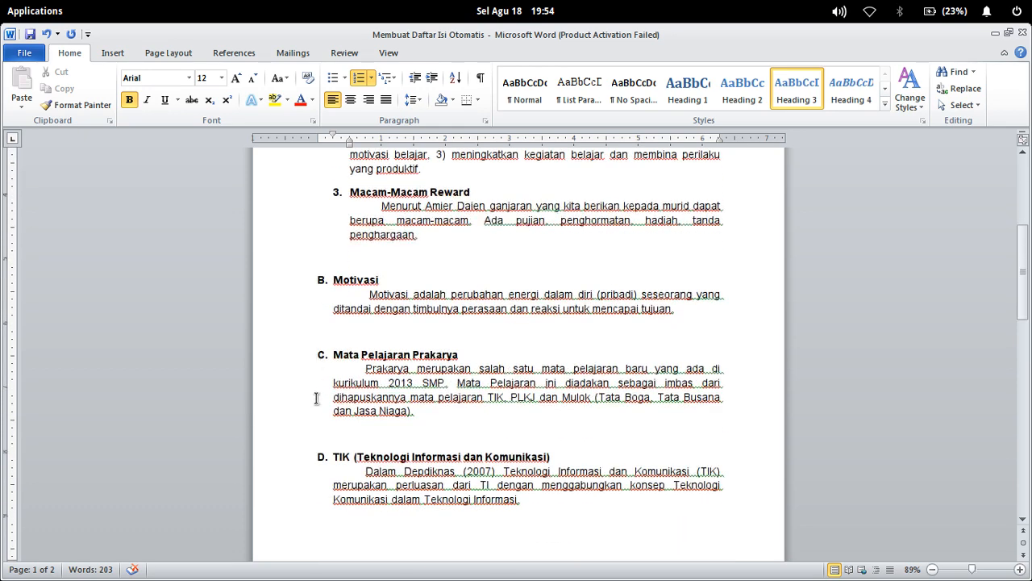
scroll(316, 397, up, 6)
scroll(326, 419, down, 3)
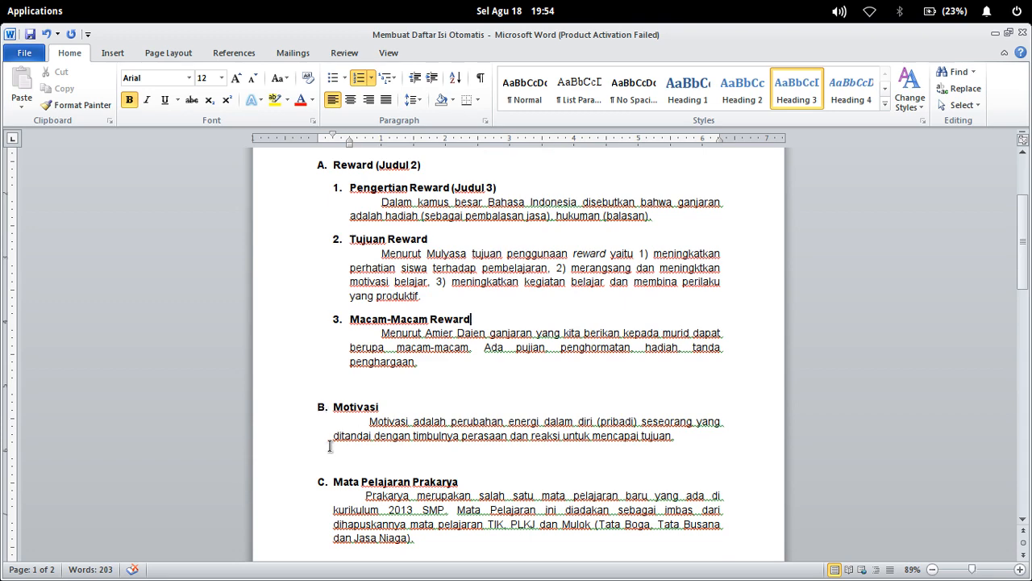
scroll(330, 446, down, 2)
scroll(421, 341, up, 2)
scroll(421, 342, up, 3)
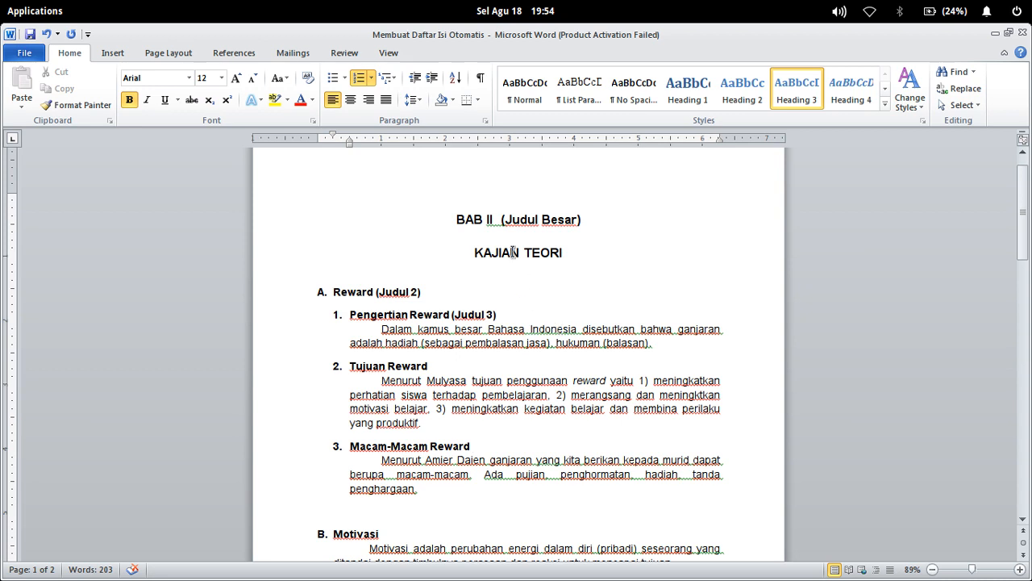
Highlight the BAB II and KAJIAN TEORI titles and the A. Reward subheading to compare their heading levels
drag(460, 216, 521, 235)
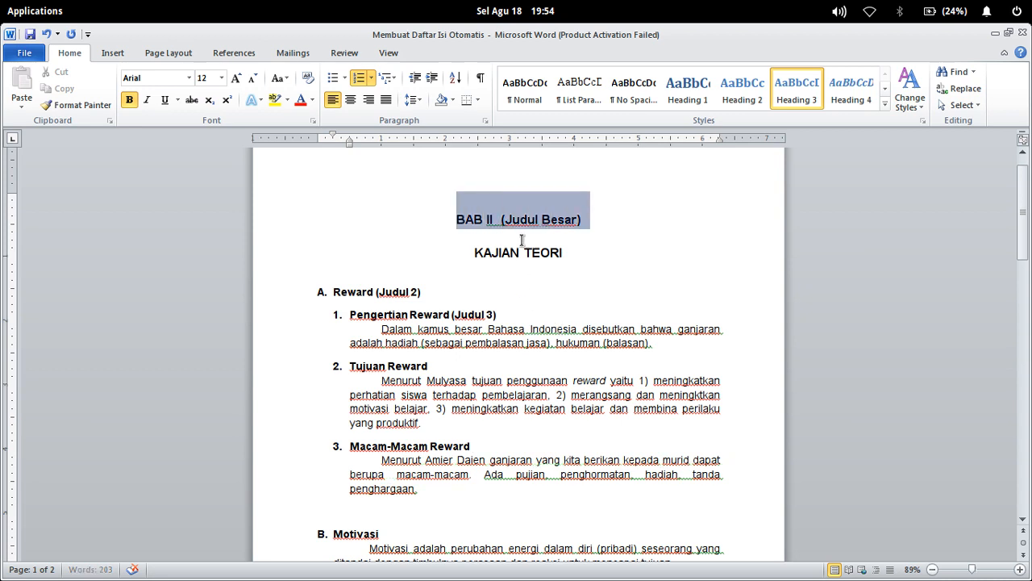
click(568, 259)
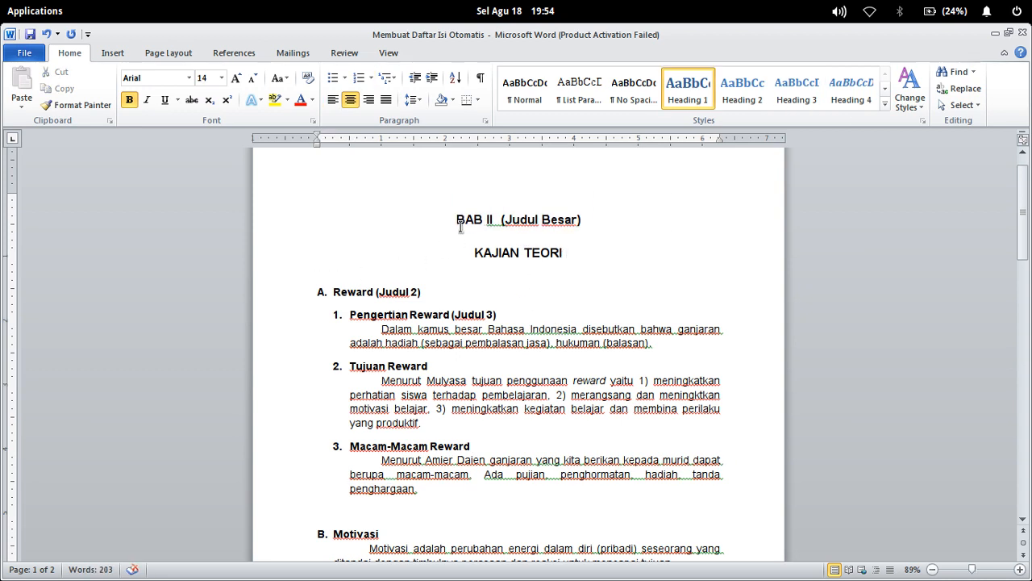
drag(456, 219, 564, 256)
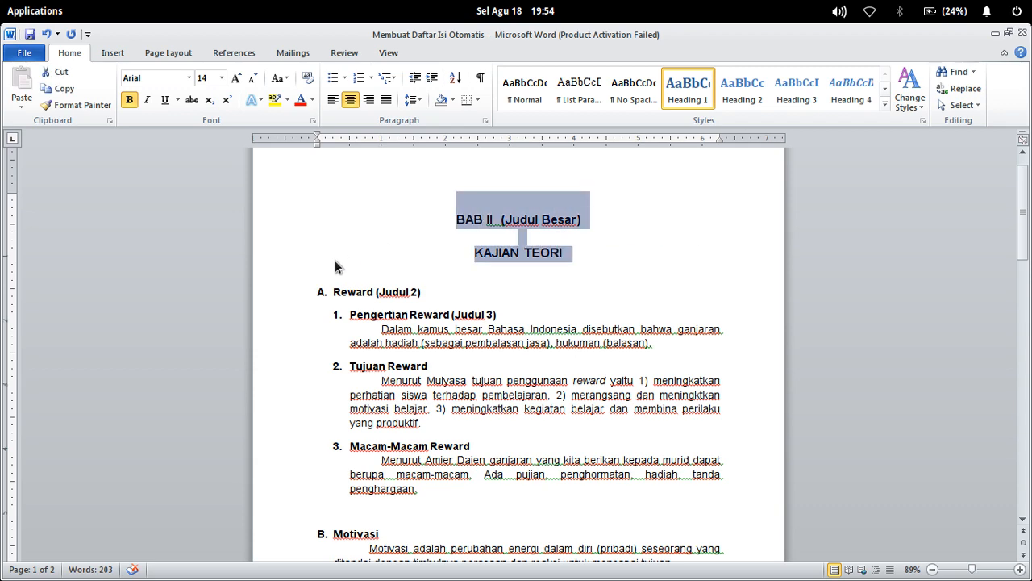
drag(334, 292, 377, 294)
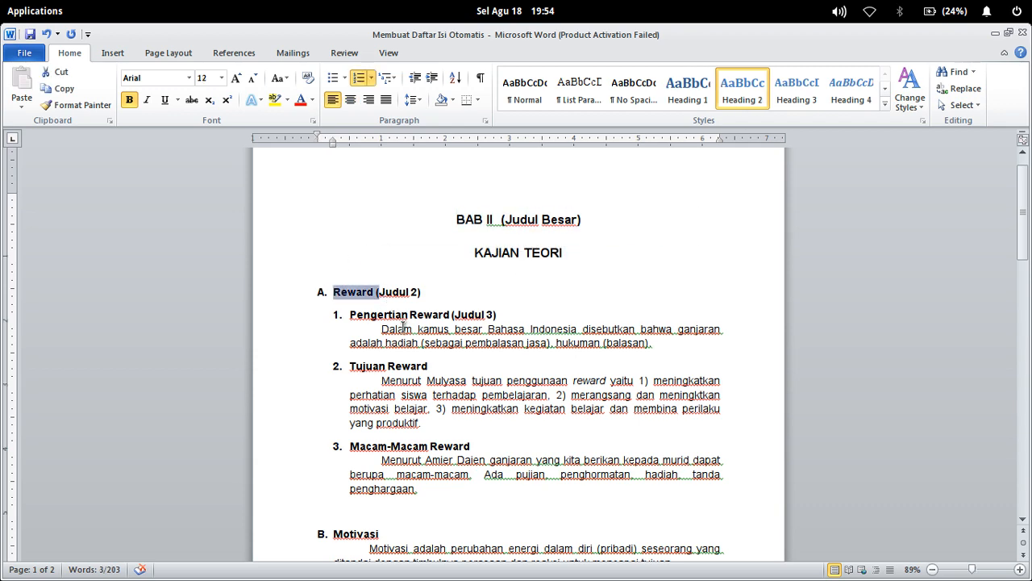
Examine the Pengertian Reward heading, the lettered sections below it, and the numbering of the third-level headings under Reward
click(364, 315)
scroll(357, 452, down, 3)
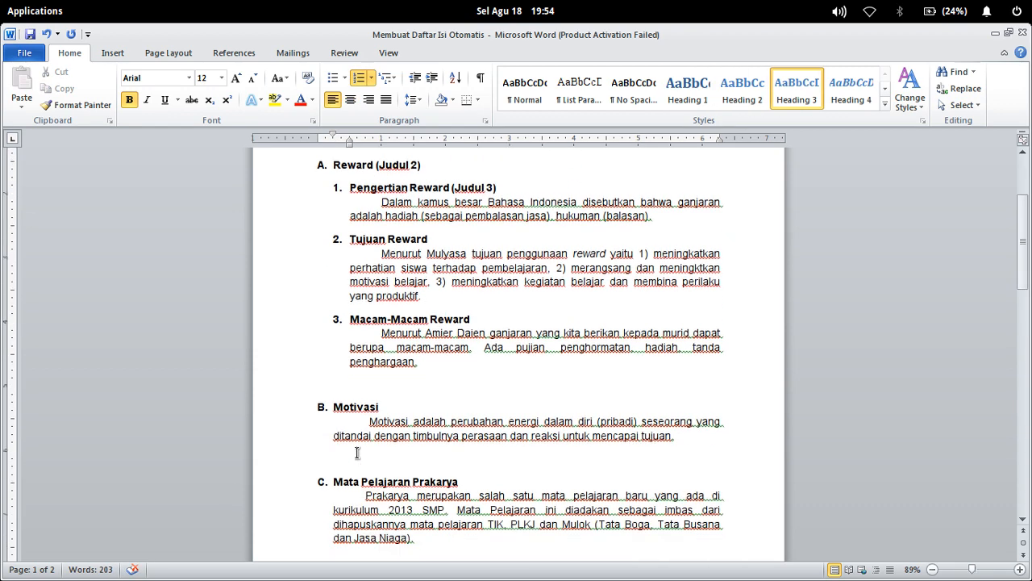
scroll(385, 461, down, 2)
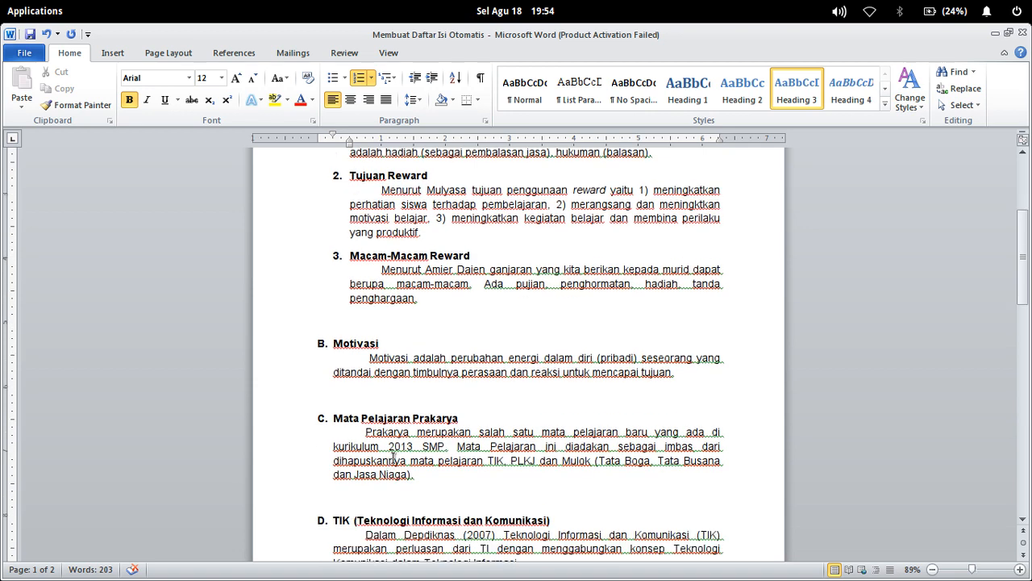
scroll(411, 419, up, 3)
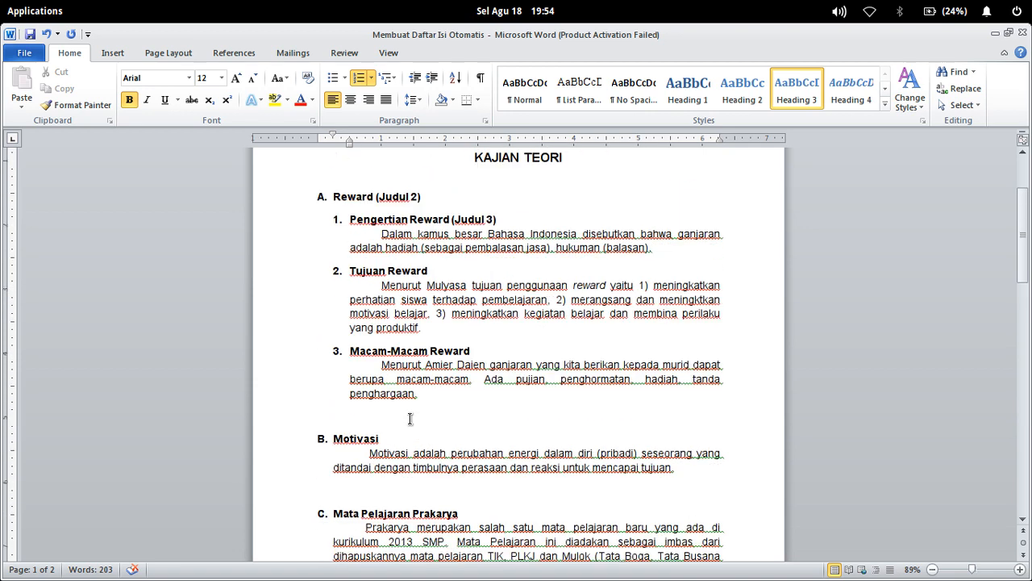
click(339, 220)
click(338, 270)
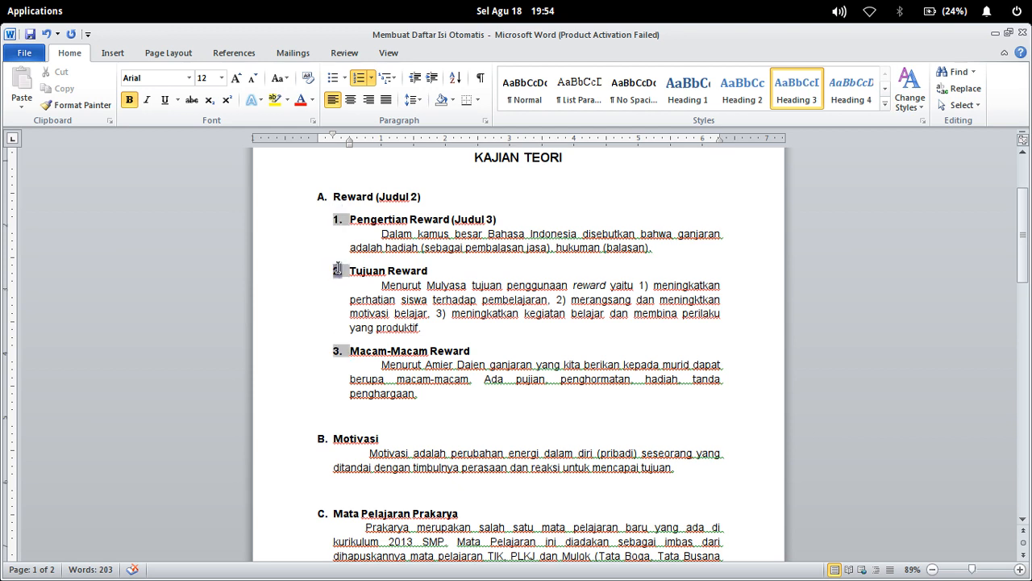
Switch from the sample chapter to the blank document Document2
click(319, 197)
click(457, 416)
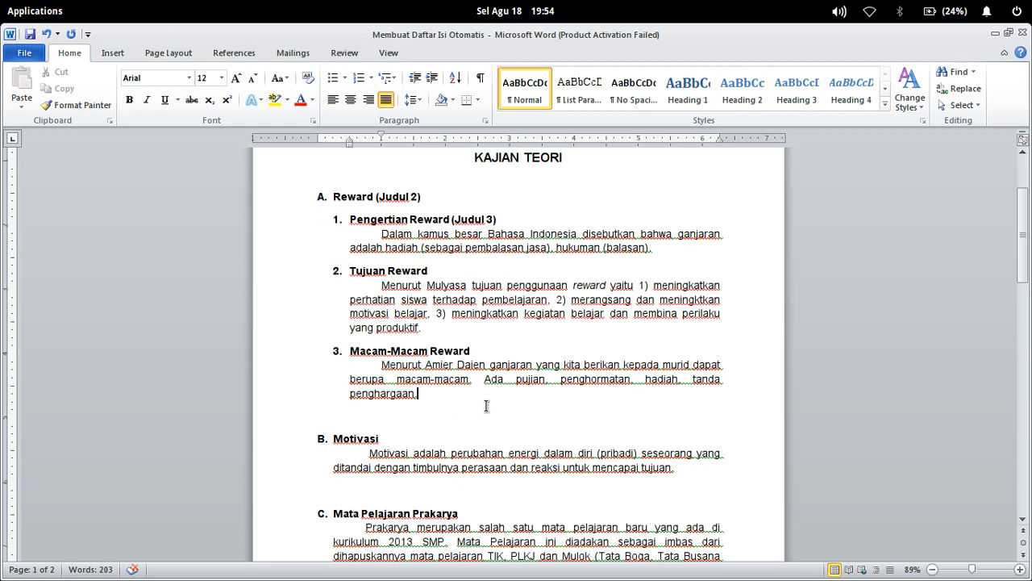
scroll(468, 419, up, 3)
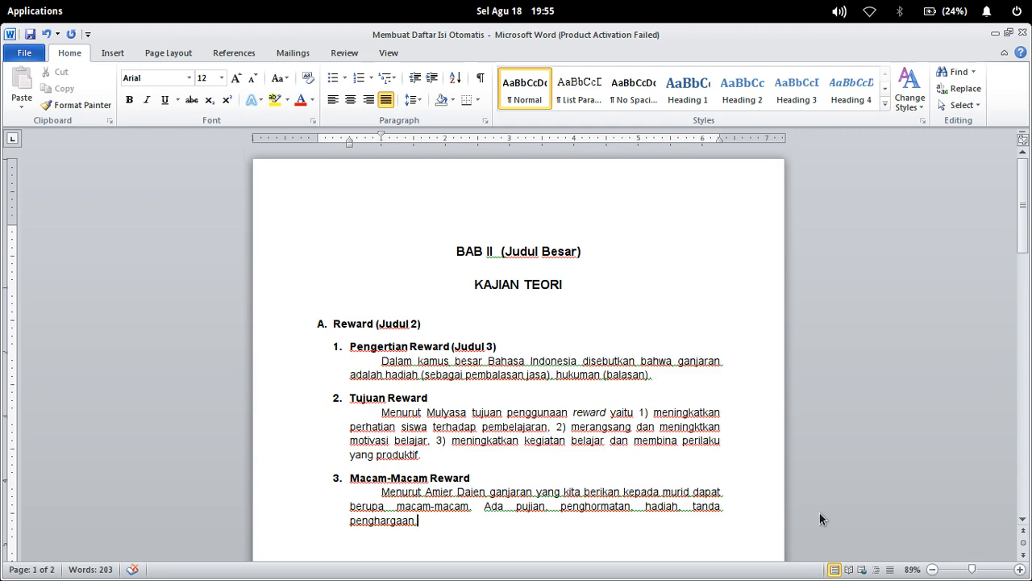
mouse_move(1031, 580)
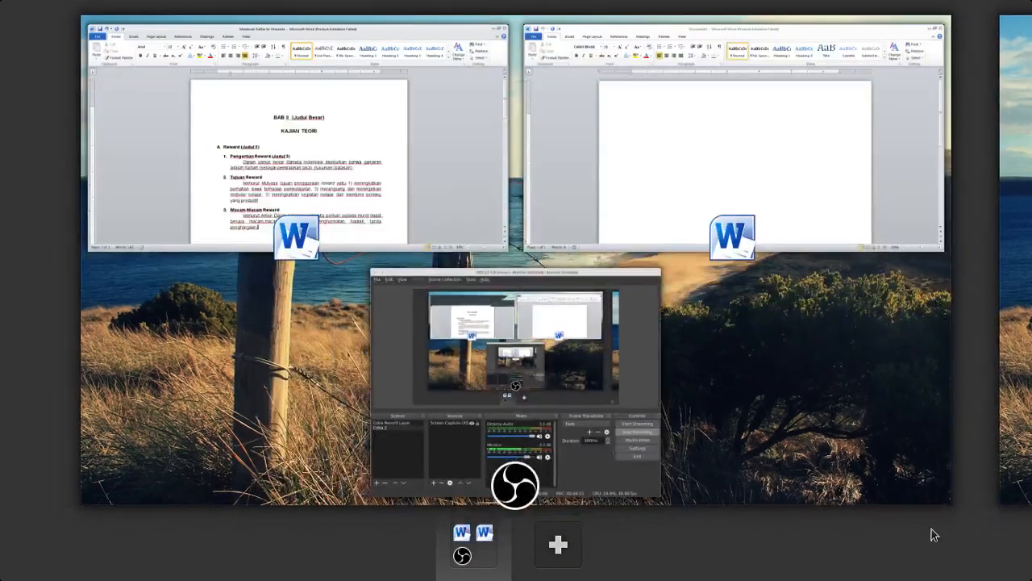
click(660, 195)
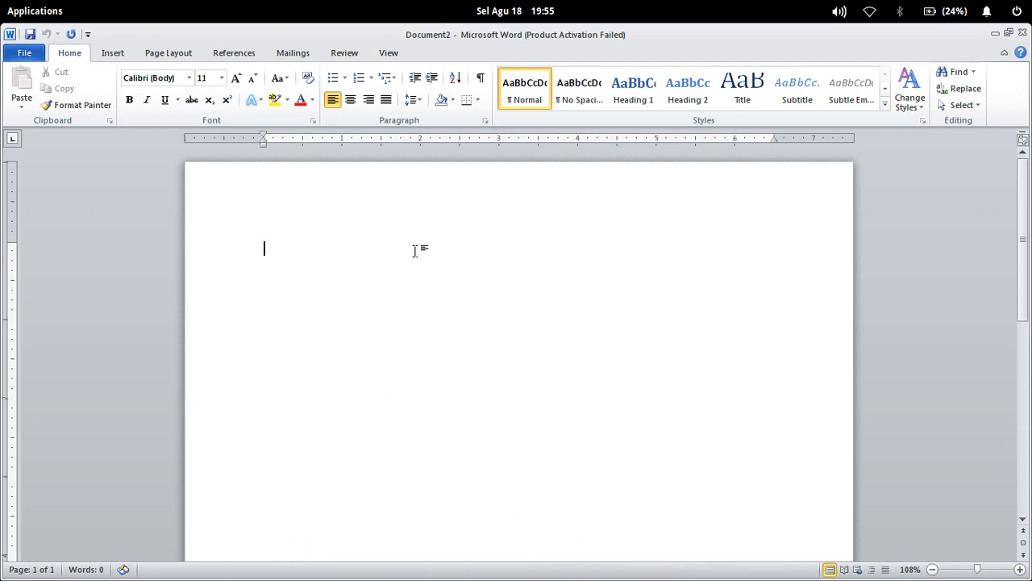
Enter the chapter title BAB II with KAJIAN TEORI on the line below, both centred and bold
mouse_move(435, 574)
click(352, 101)
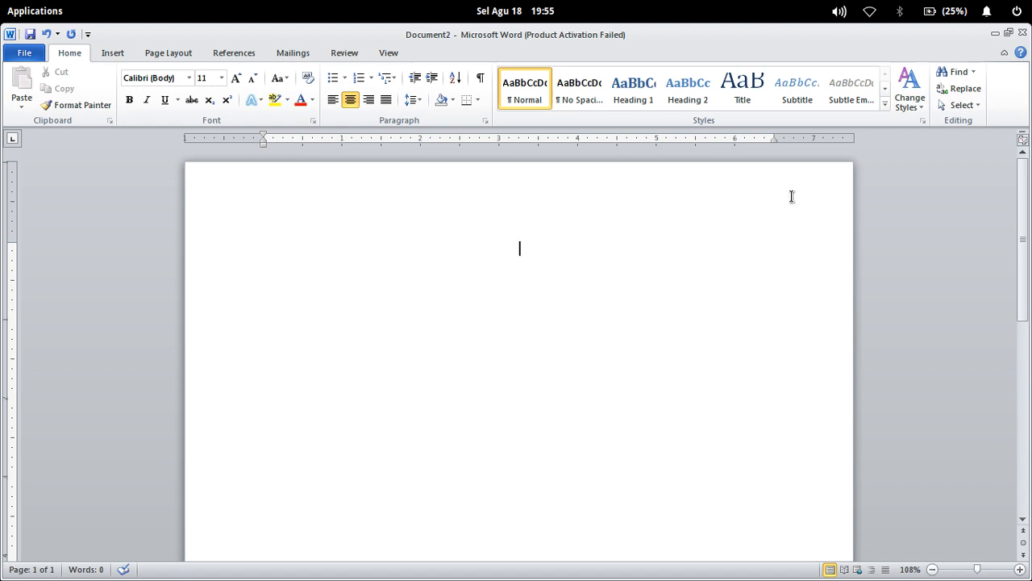
text(BAB)
key(BackSpace)
key(BackSpace)
key(BackSpace)
key(ctrl+b)
text(BAB)
text(II )
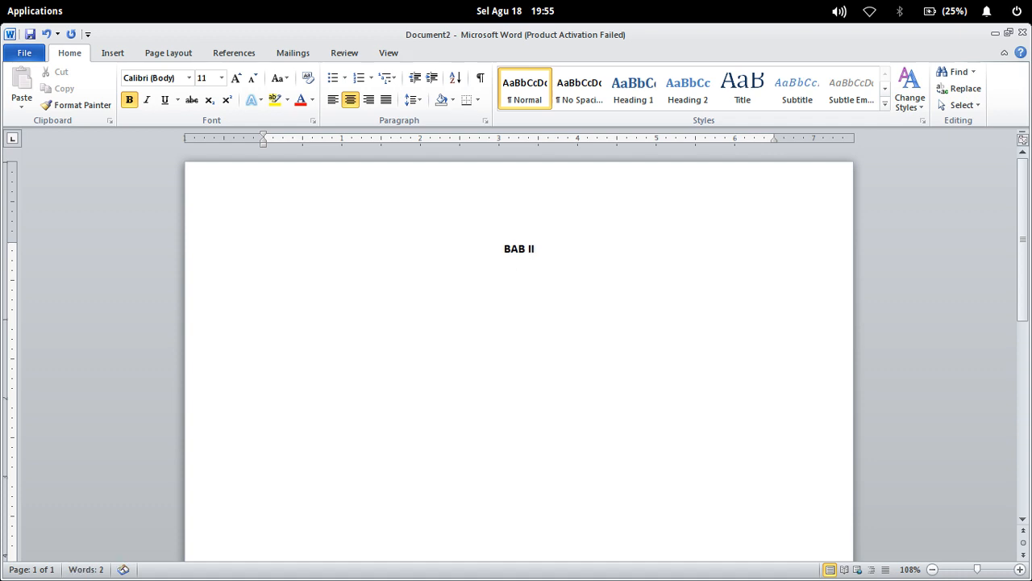
text(KAJIAN TEORI)
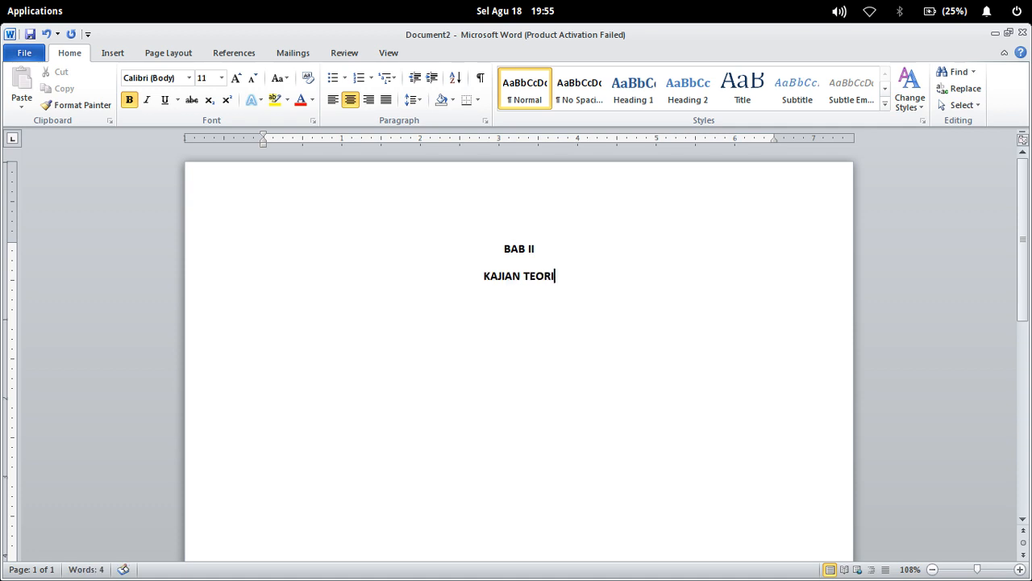
Highlight the BAB II and KAJIAN TEORI title lines, including the Roman numeral on its own
drag(500, 243, 607, 278)
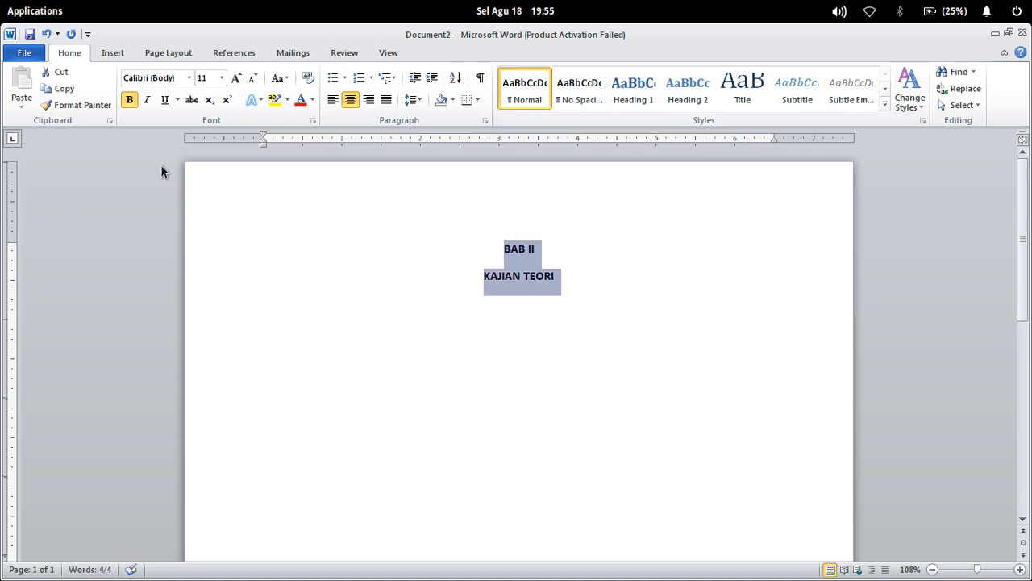
click(546, 278)
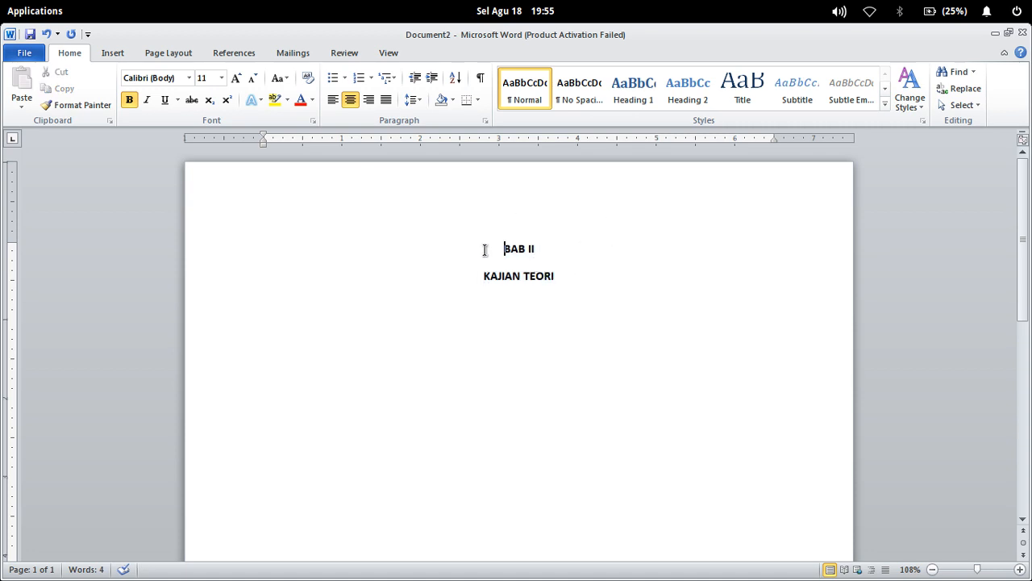
drag(484, 249, 567, 285)
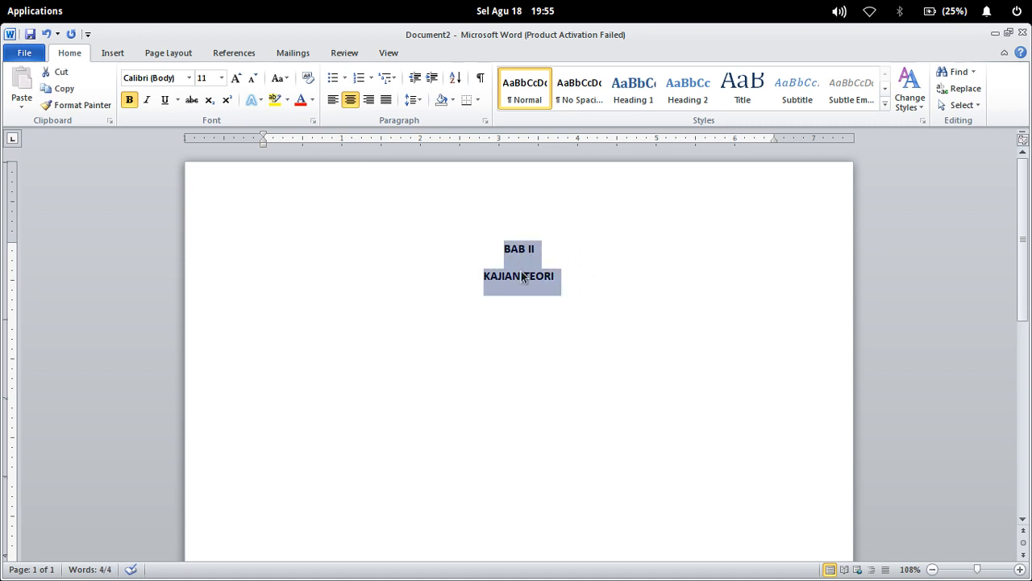
click(530, 249)
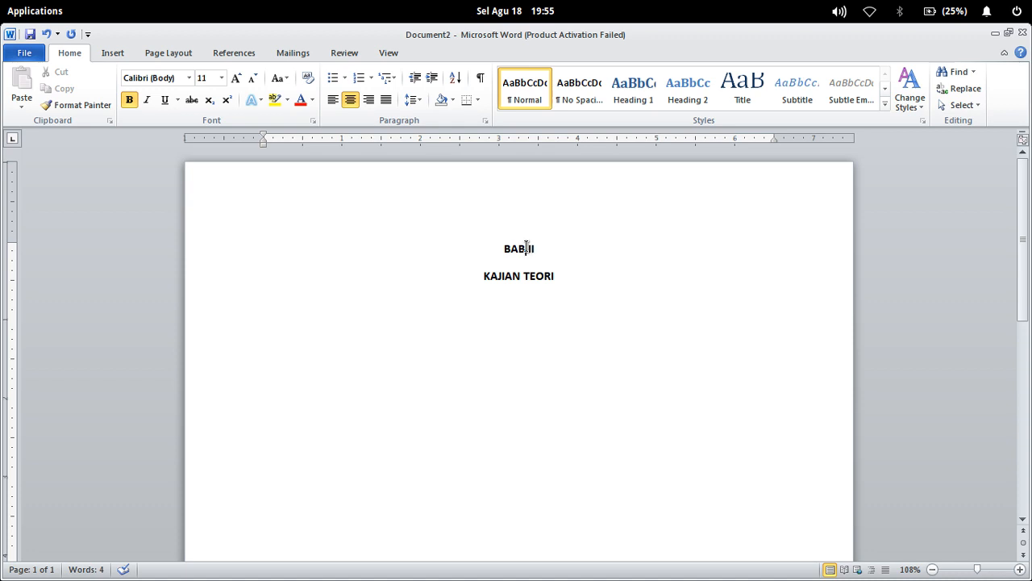
mouse_move(527, 247)
mouse_down()
mouse_move(546, 252)
mouse_move(535, 253)
mouse_up()
click(530, 251)
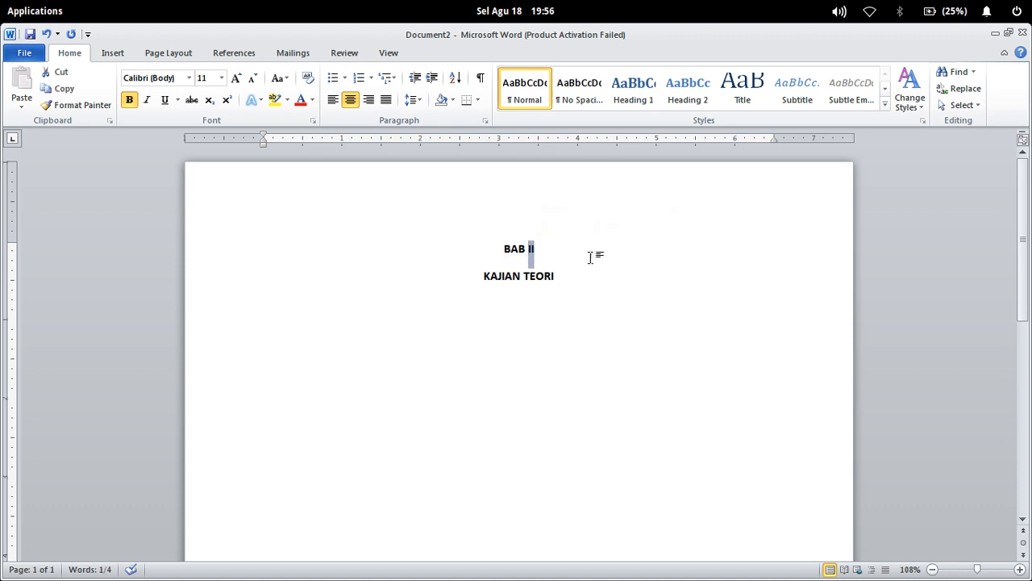
Try the chapter number as 2 and restore it to the Roman numeral II
click(553, 248)
key(BackSpace)
key(BackSpace)
text(2)
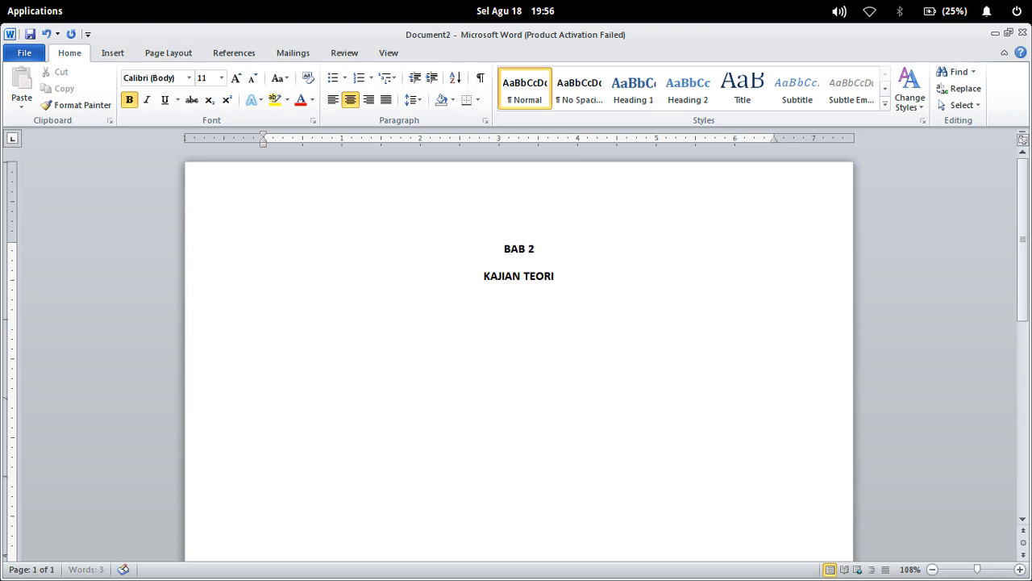
key(BackSpace)
text(II)
key(Left)
key(Left)
key(Left)
Highlight the KAJIAN TEORI line to point out the chapter's title
click(563, 258)
drag(484, 276, 608, 274)
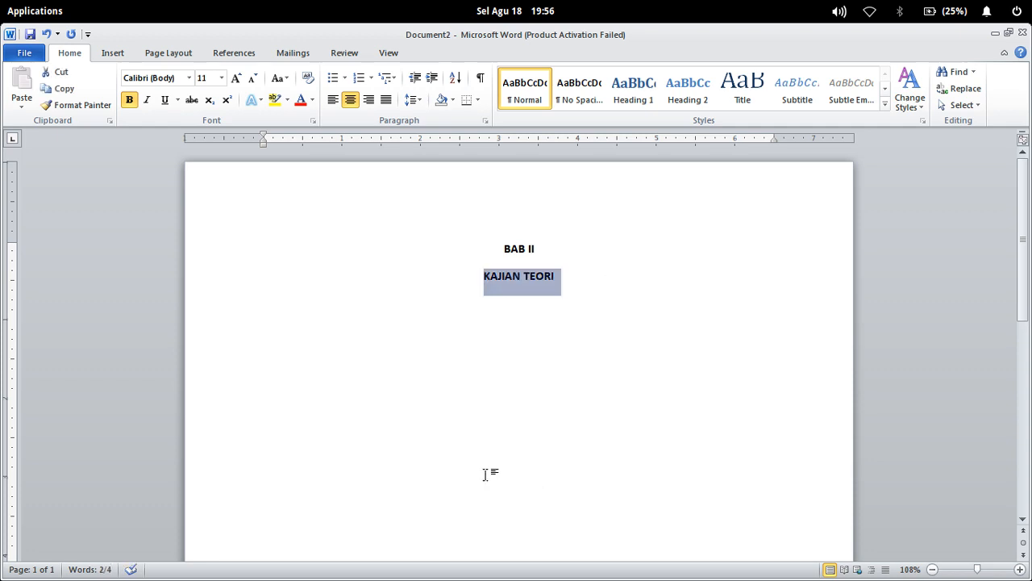
click(503, 218)
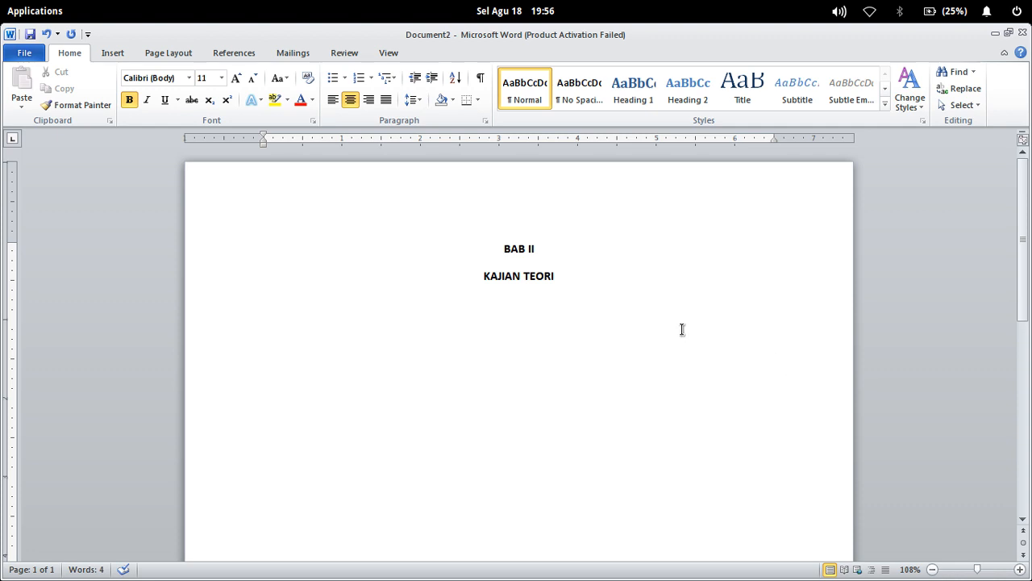
Start a justified lettered list below KAJIAN TEORI with the entry A. Reward
click(588, 282)
key(Return)
click(386, 99)
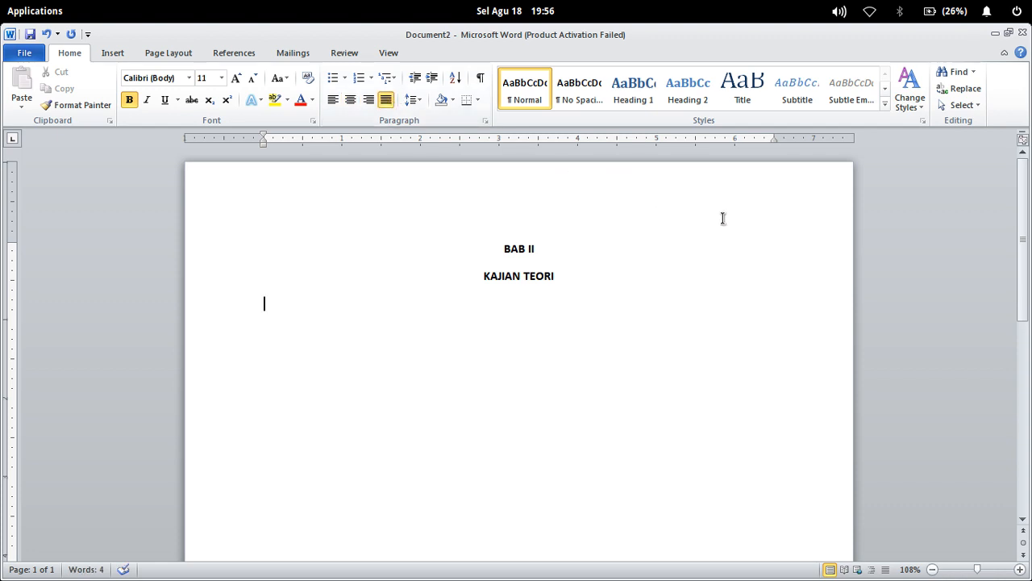
text(A.)
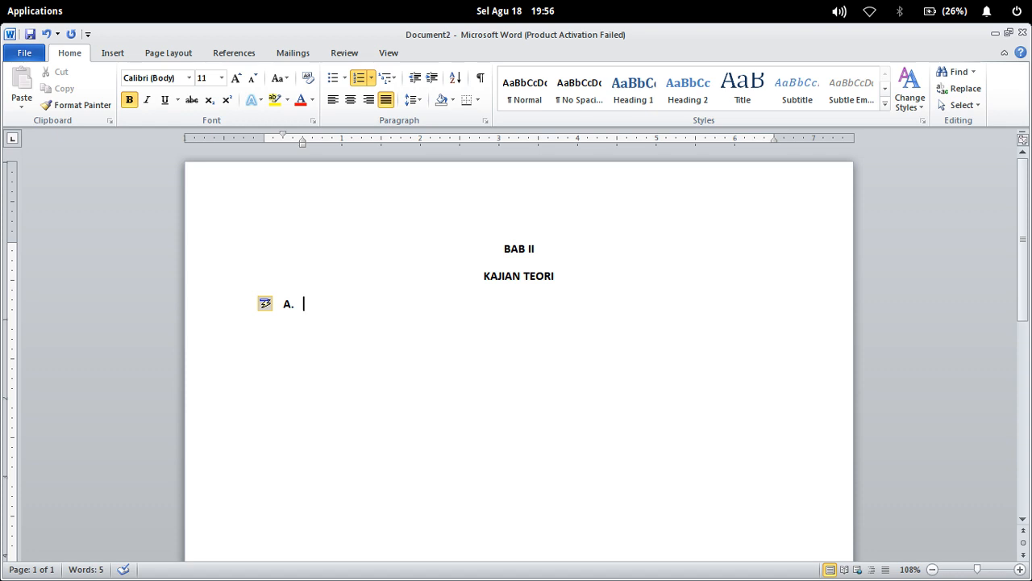
click(288, 304)
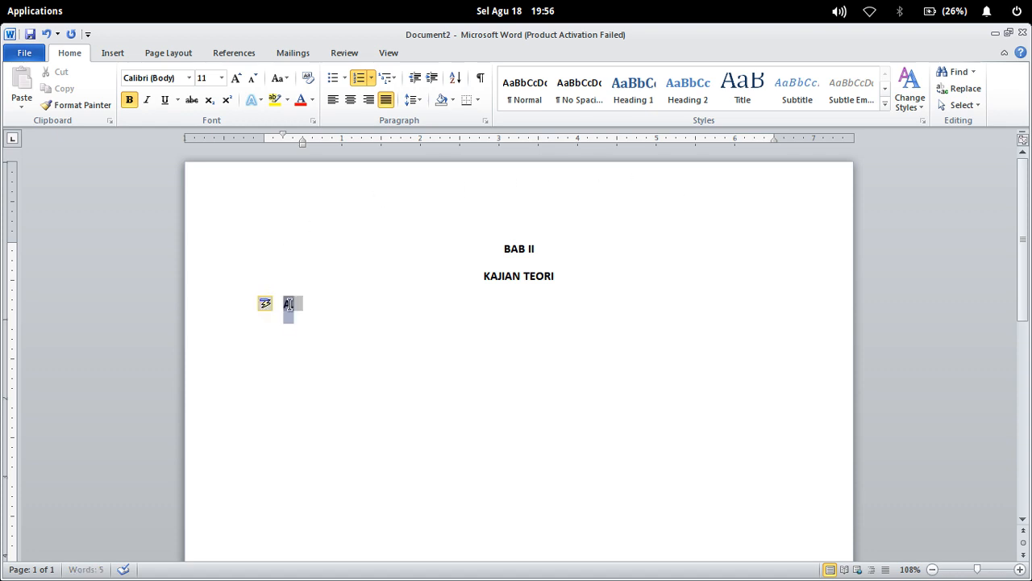
click(304, 308)
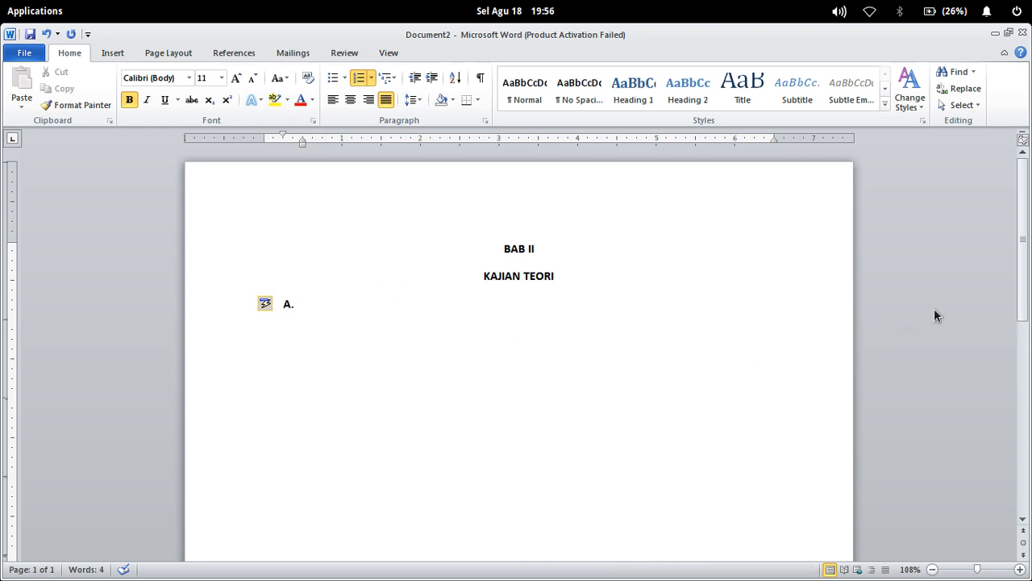
text(Reward)
key(Return)
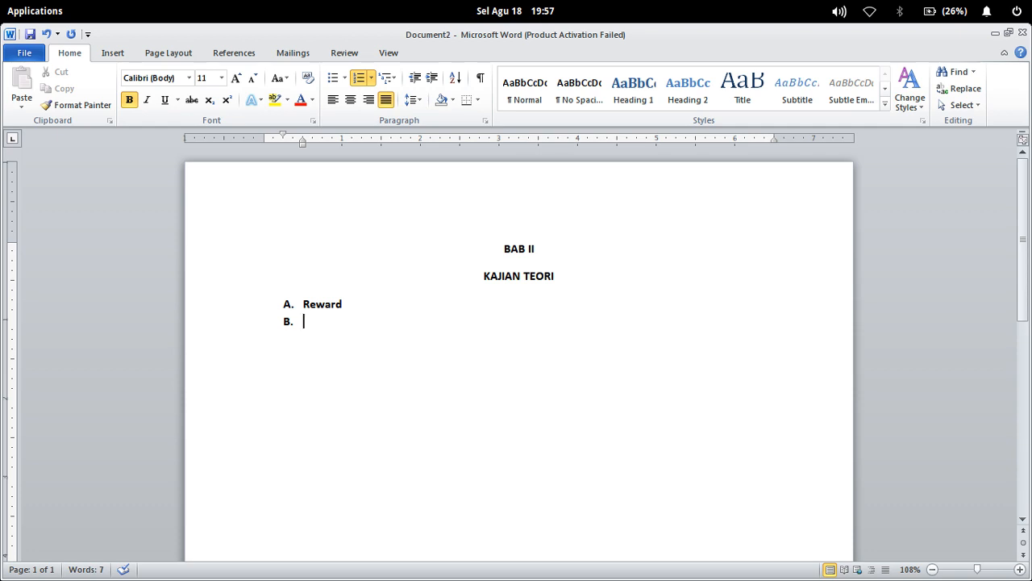
Add the list entries B. Motivasi and C. Mata Pelajaran Prakarya
text(Motivai)
key(Return)
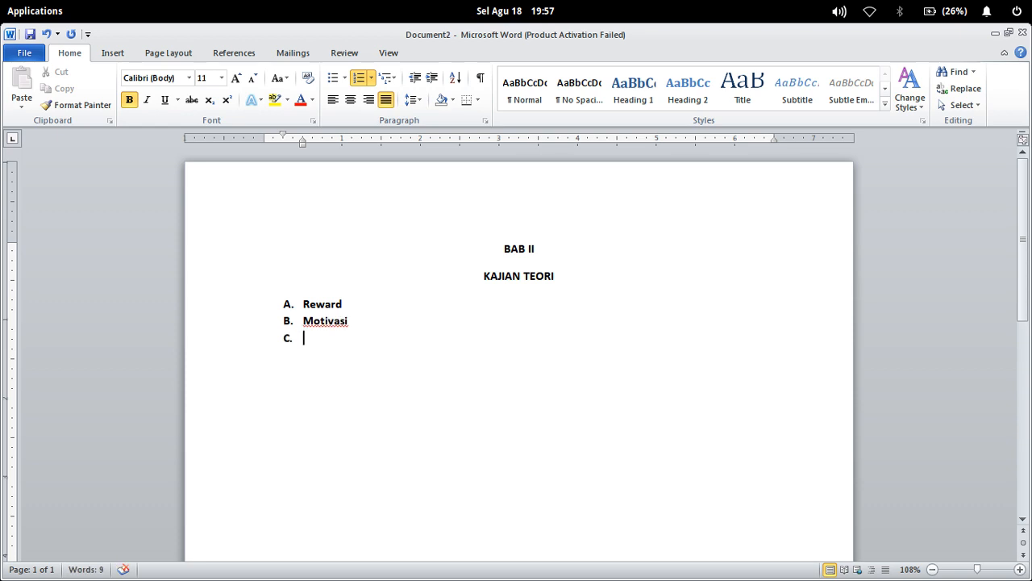
text(Mata P)
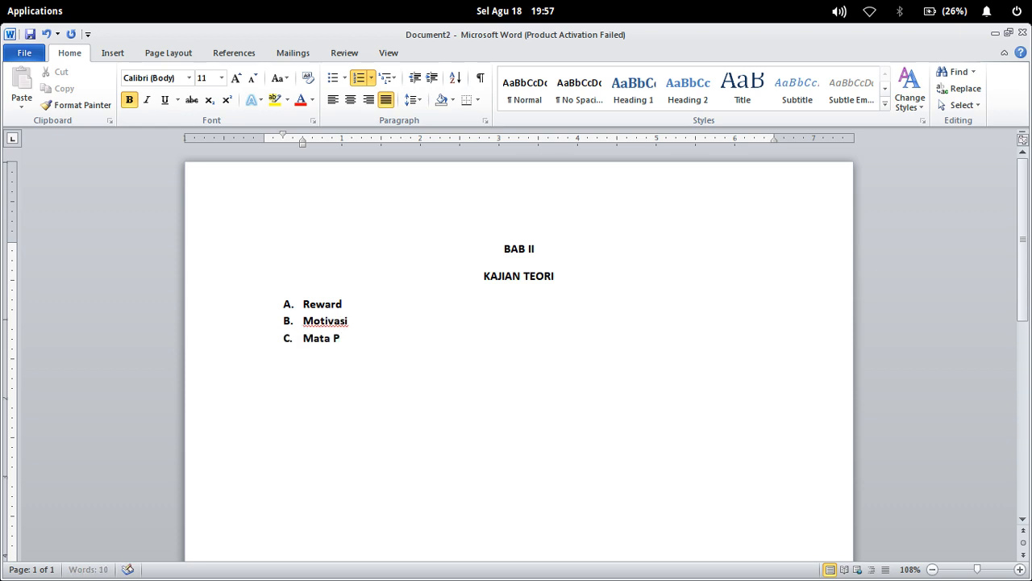
text(elajaran Prakarya)
key(Return)
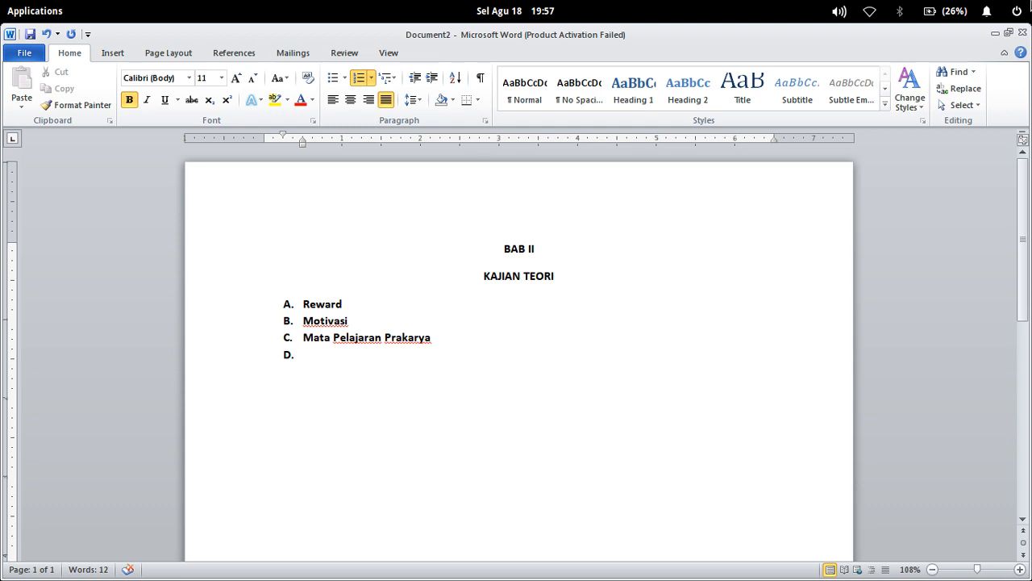
Add the list entry D. TIK (Teknologi Informasi dan Komunikasi)
text(TIK ())
text(t)
key(BackSpace)
key(BackSpace)
key(BackSpace)
key(BackSpace)
text((Teknol)
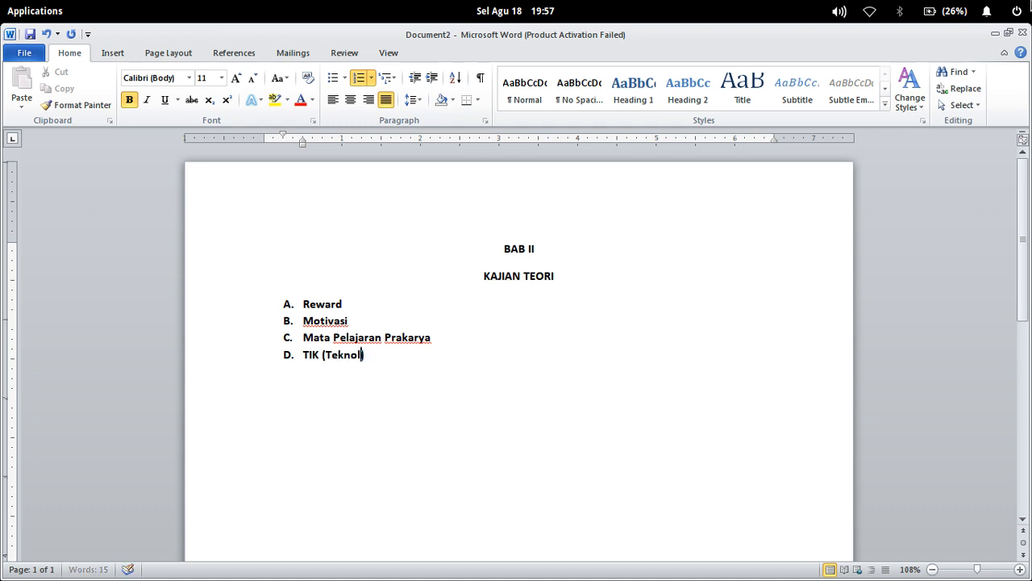
text(ogi Informas)
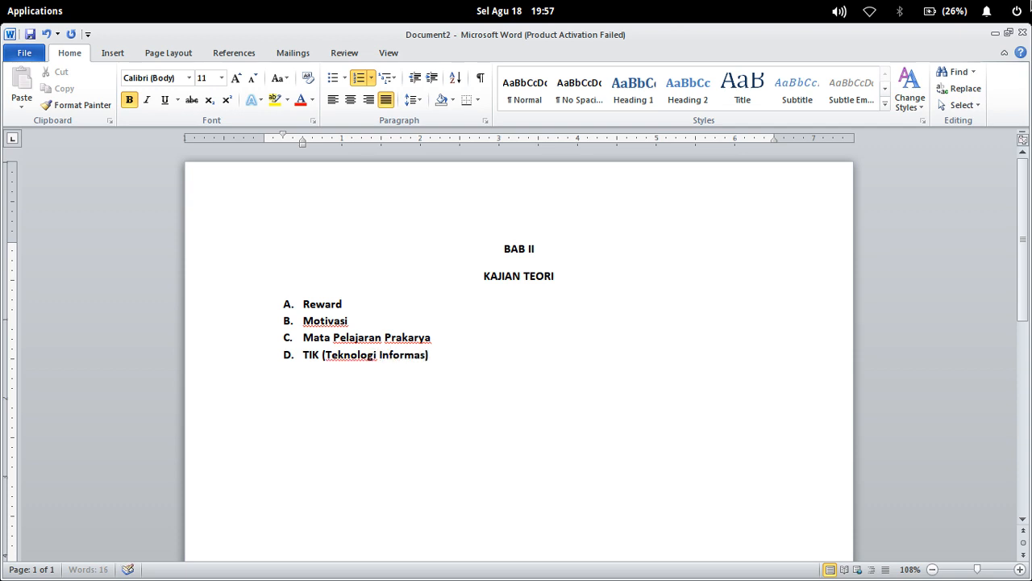
text(i dan Komuni)
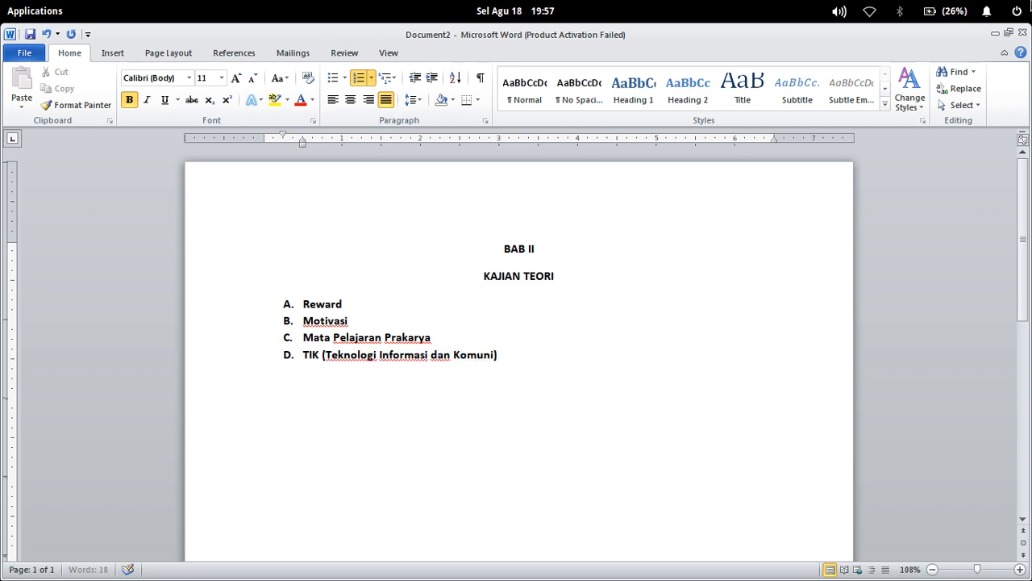
text(kasi)
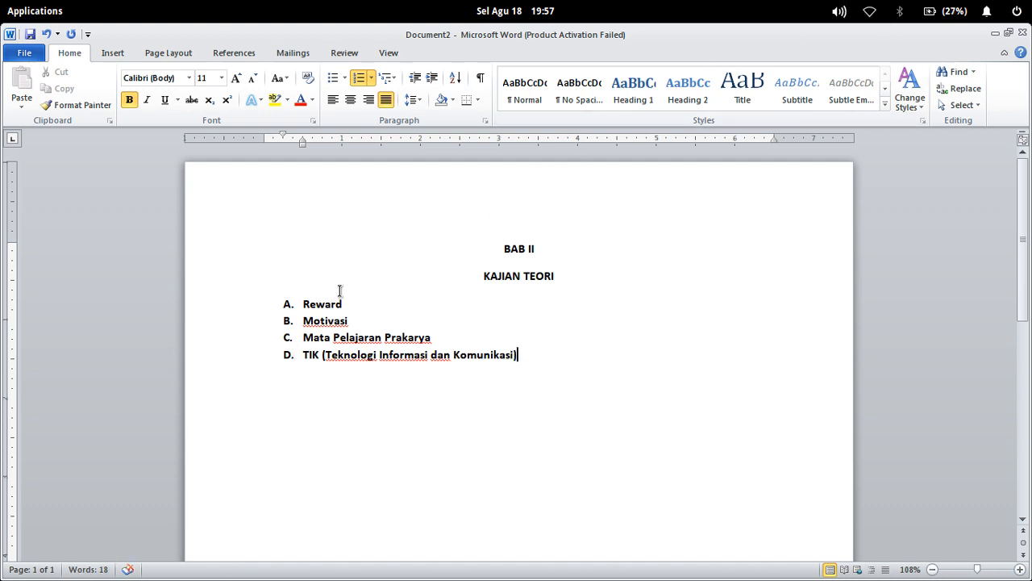
Try inserting an unlettered line below A. Reward, and undo the insertion
key(Up)
key(Up)
key(Up)
key(Return)
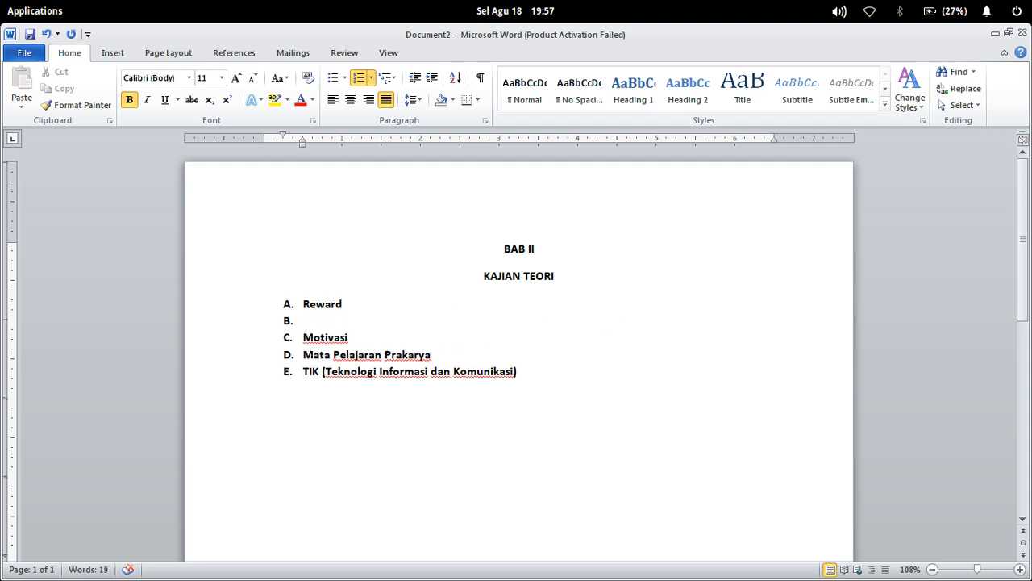
key(BackSpace)
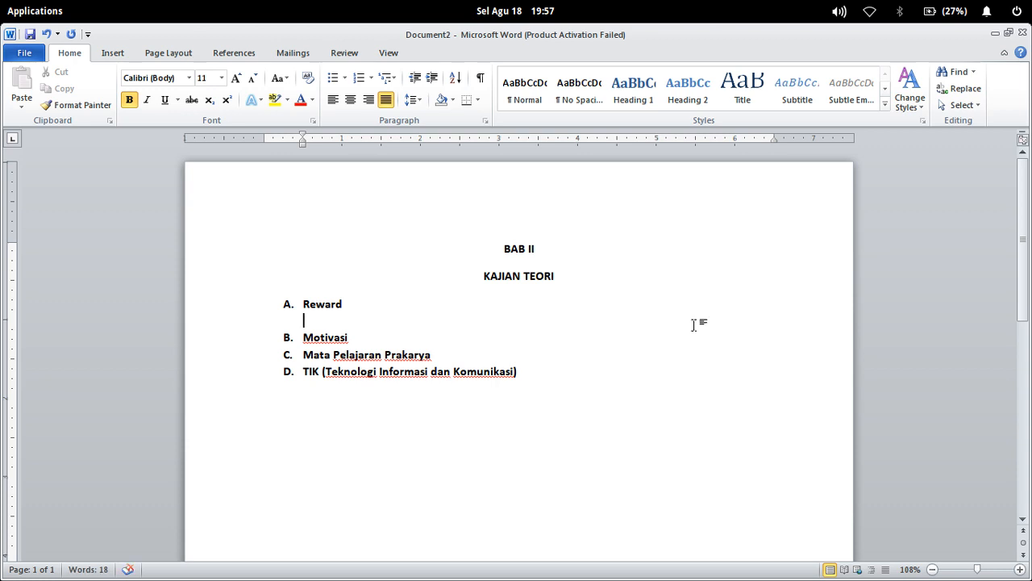
key(ctrl+z)
key(ctrl+z)
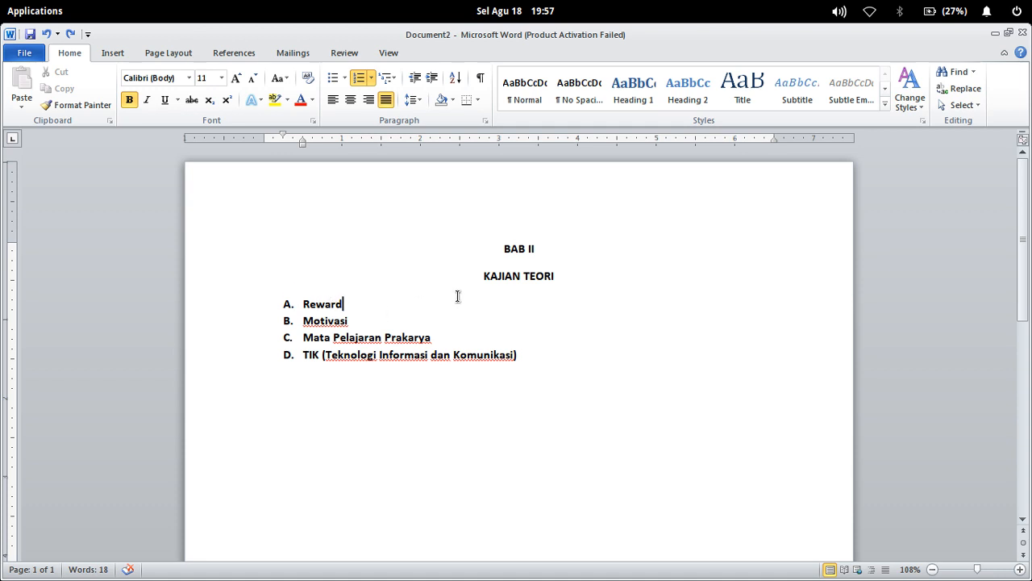
Add a numbered sub-list under A. Reward with 1. Pengertian Reward and open its next entry
key(Return)
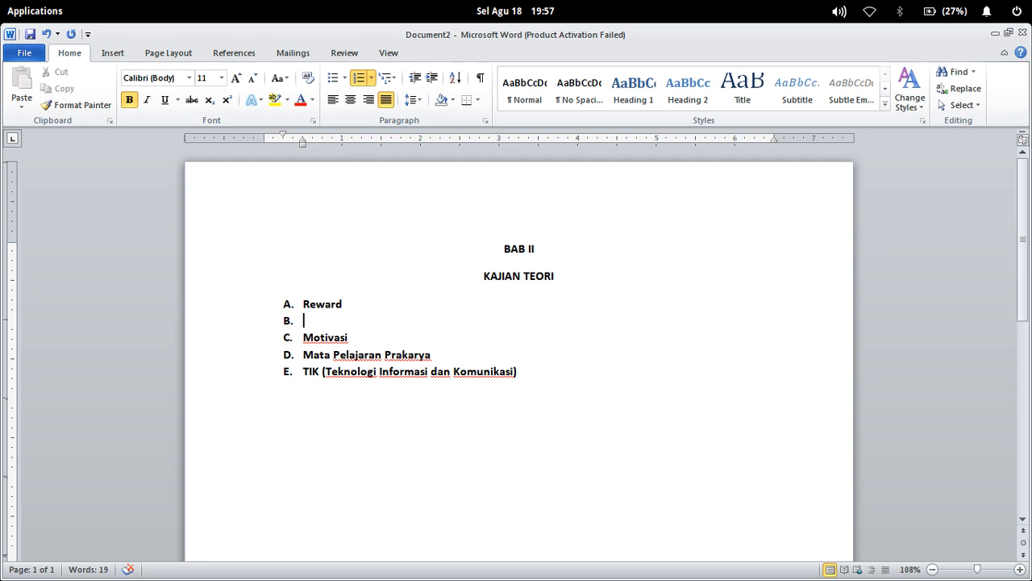
key(BackSpace)
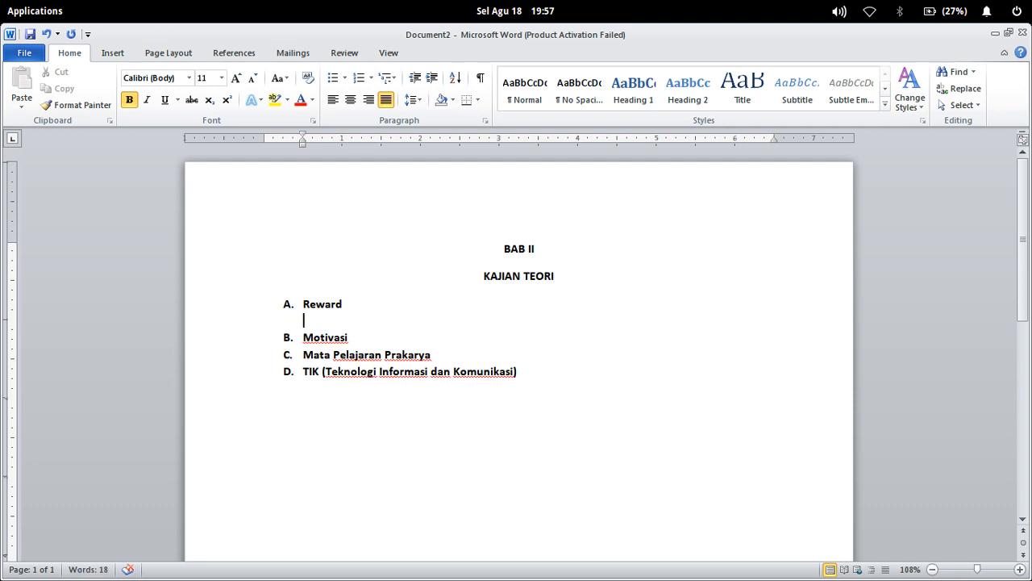
text(1.)
key(space)
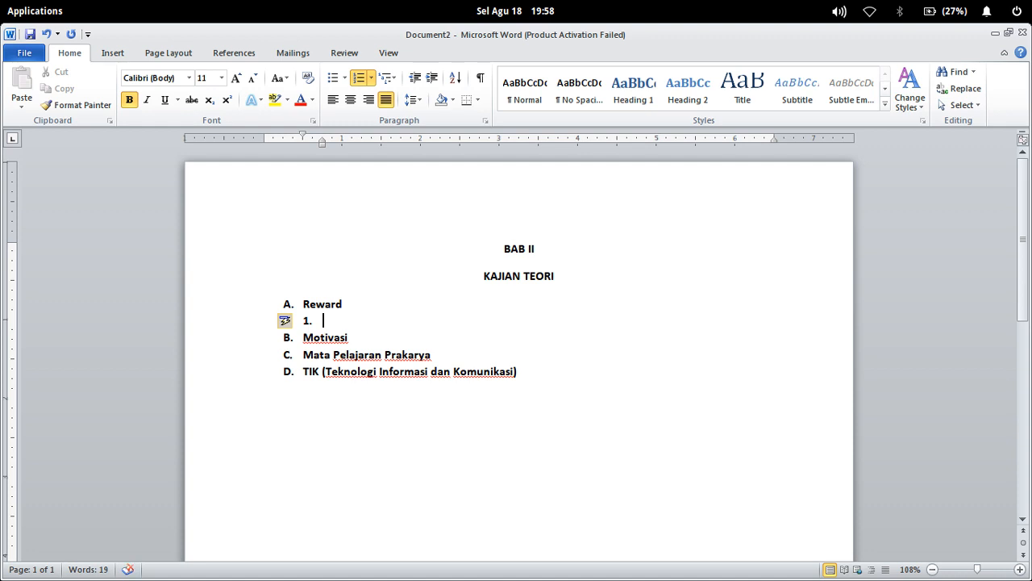
text(Pengertian Rewaard)
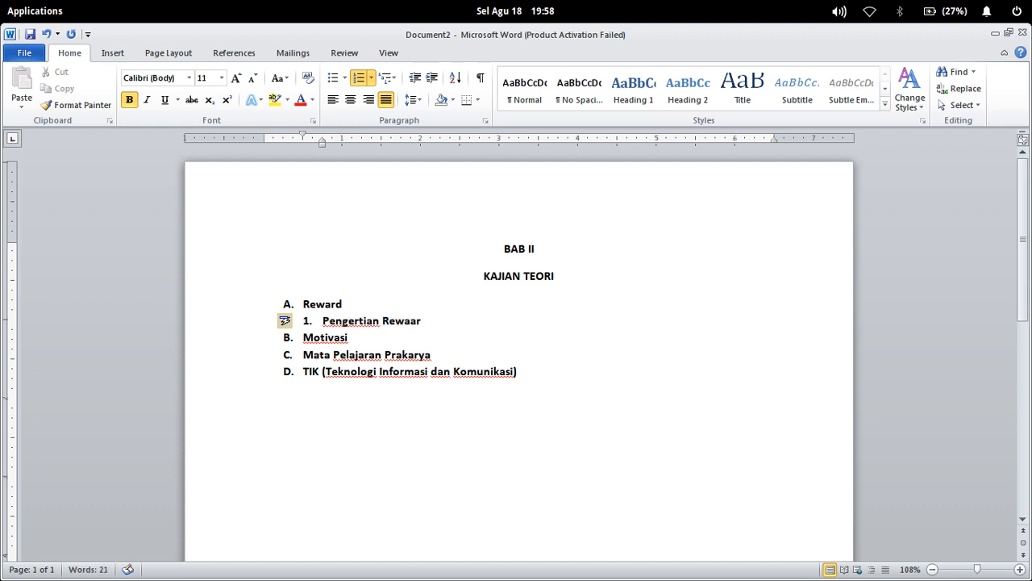
key(BackSpace)
key(BackSpace)
key(Return)
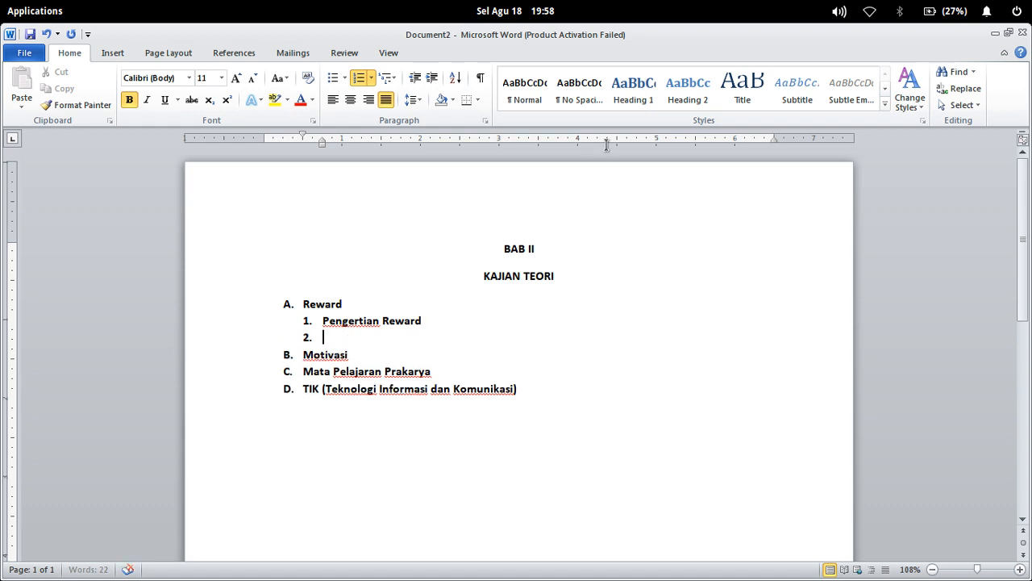
Add the sub-list entries 2. Tujuan Reward and 3. Macam-Macam Reward, and end the numbering with a blank line
text(Tujuan Reward)
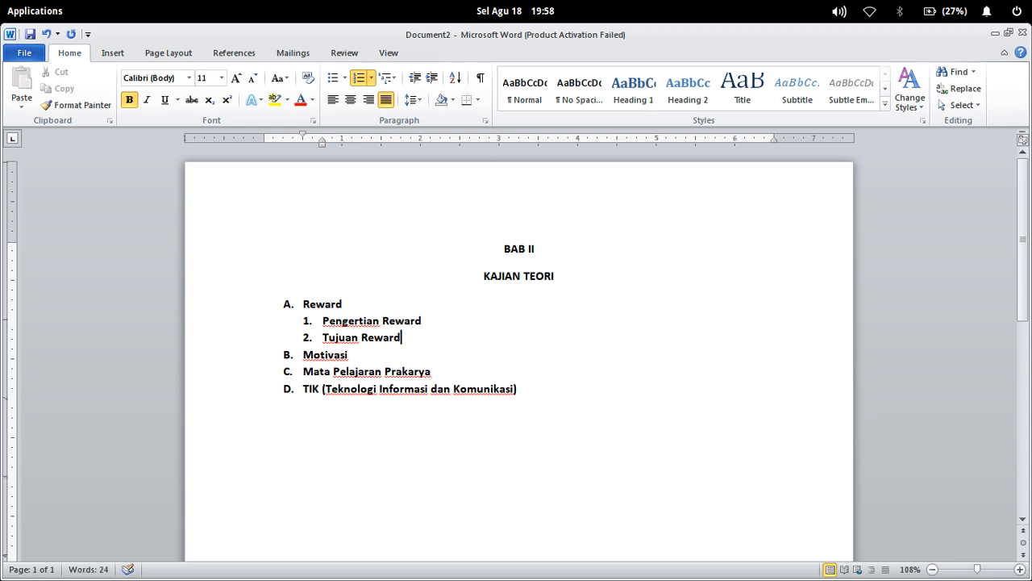
key(Return)
text(Ma)
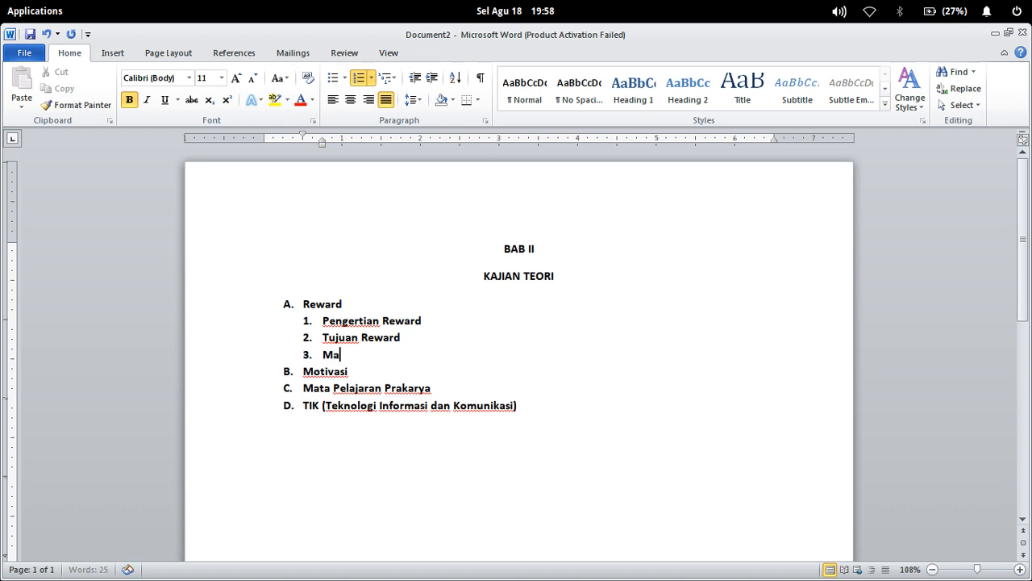
text(cam-Macam Rw)
key(BackSpace)
text(e)
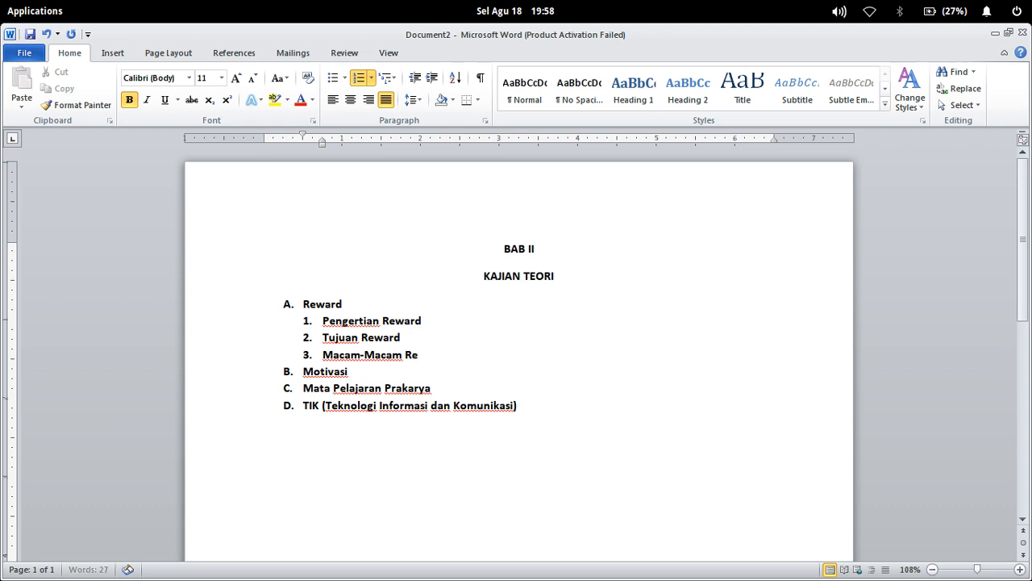
text(ward)
key(Return)
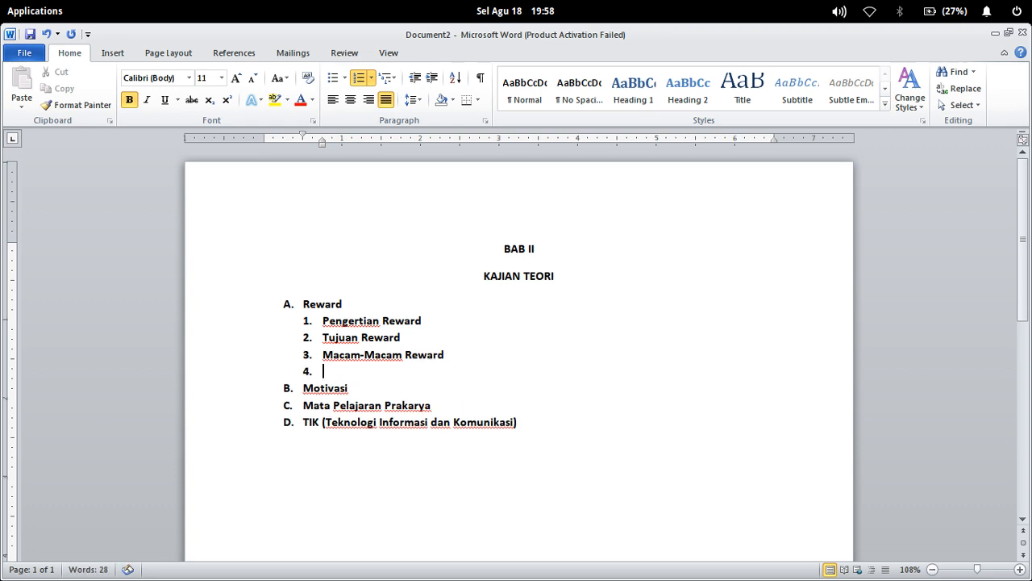
key(BackSpace)
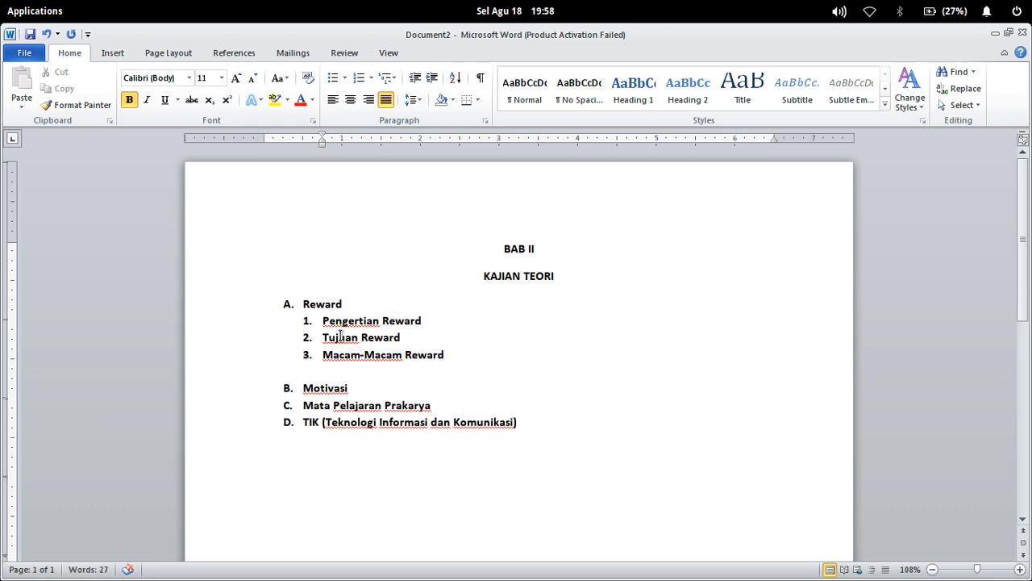
drag(497, 256, 556, 279)
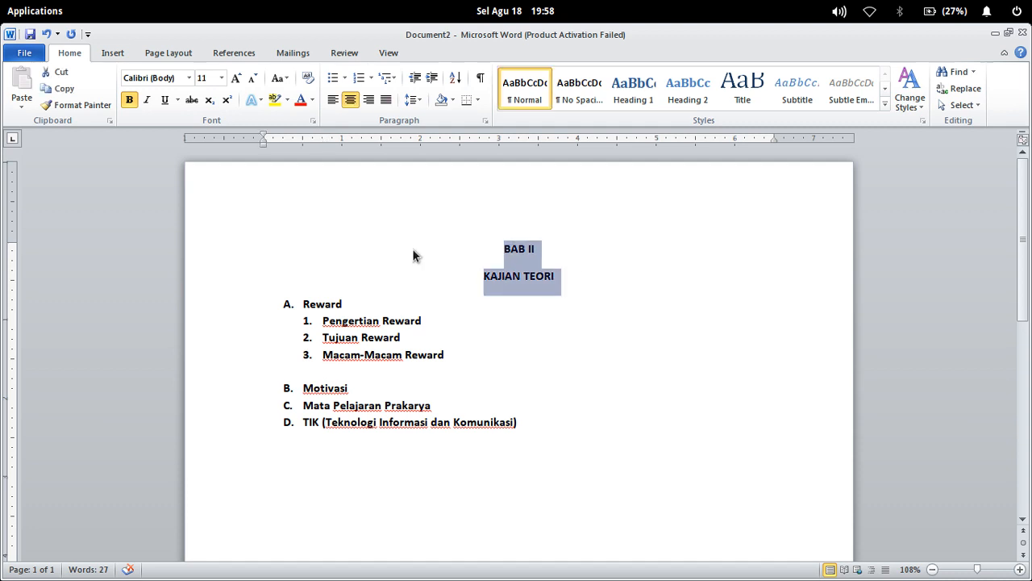
click(325, 305)
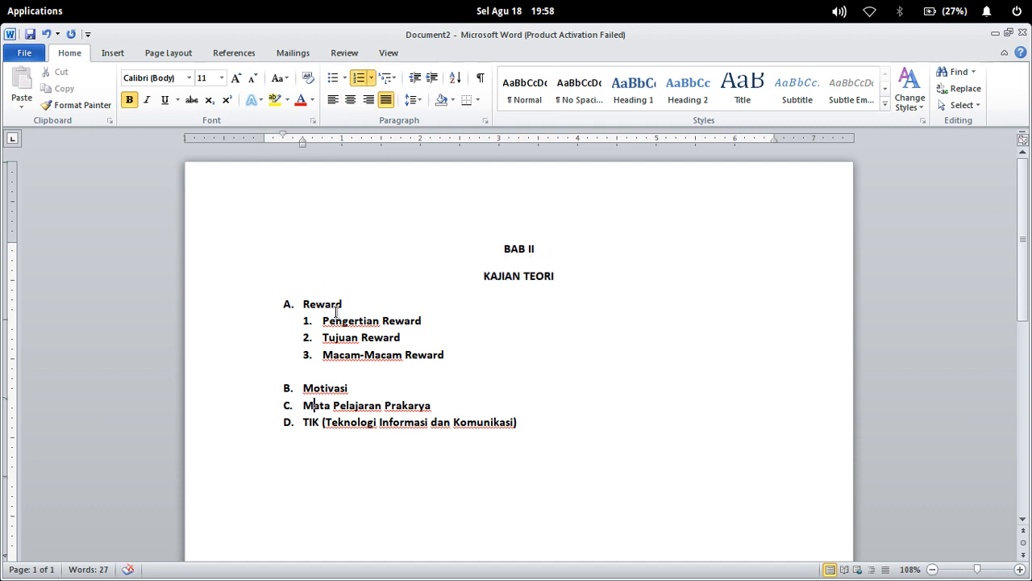
drag(323, 320, 466, 365)
click(631, 426)
click(334, 339)
Apply the Heading 1 style to the BAB II and KAJIAN TEORI lines and colour their text black
drag(497, 244, 556, 276)
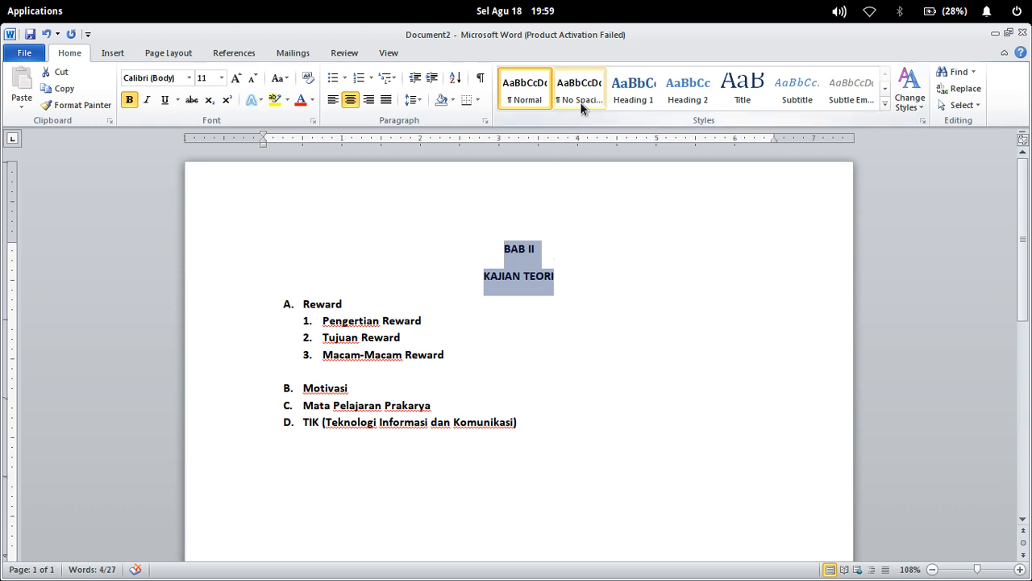
click(639, 103)
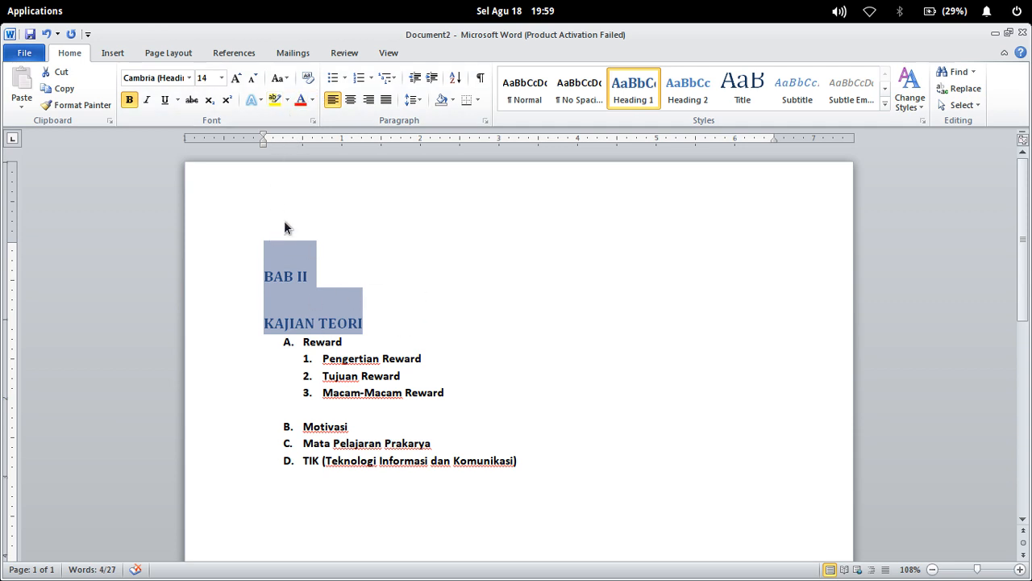
click(303, 103)
click(311, 101)
click(307, 120)
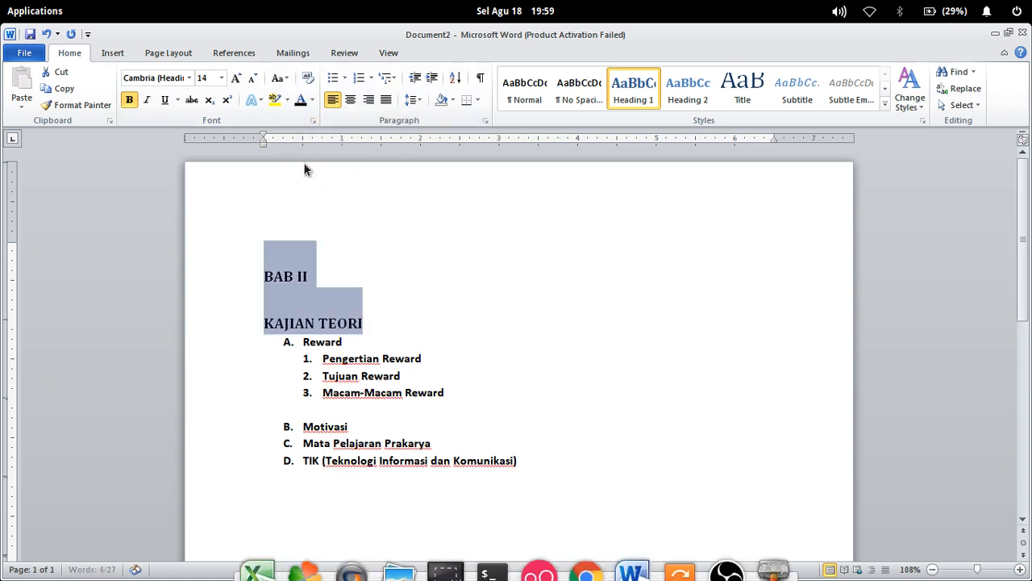
Centre the BAB II and KAJIAN TEORI lines and set their font to Arial 14
click(345, 100)
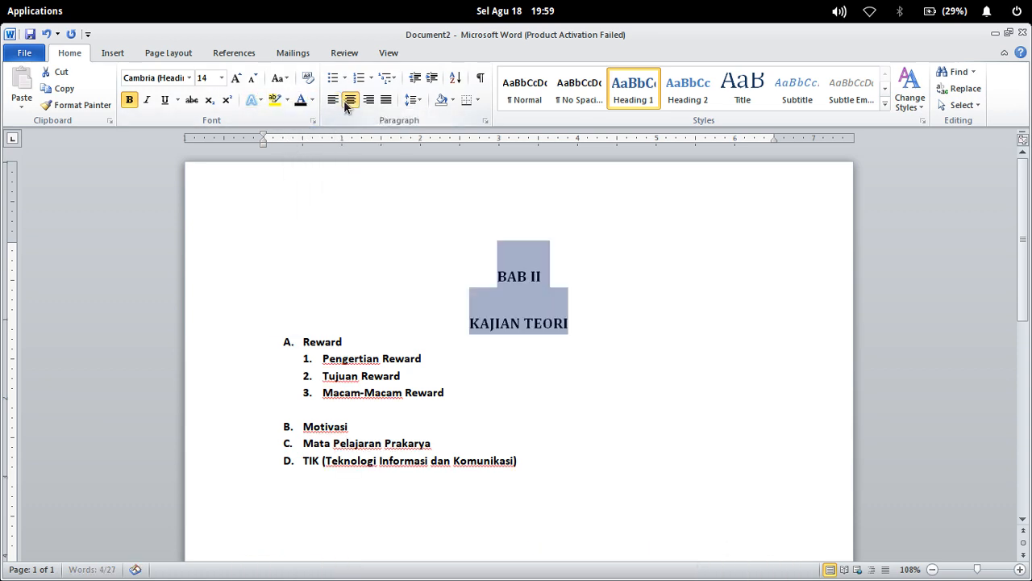
click(188, 78)
click(168, 157)
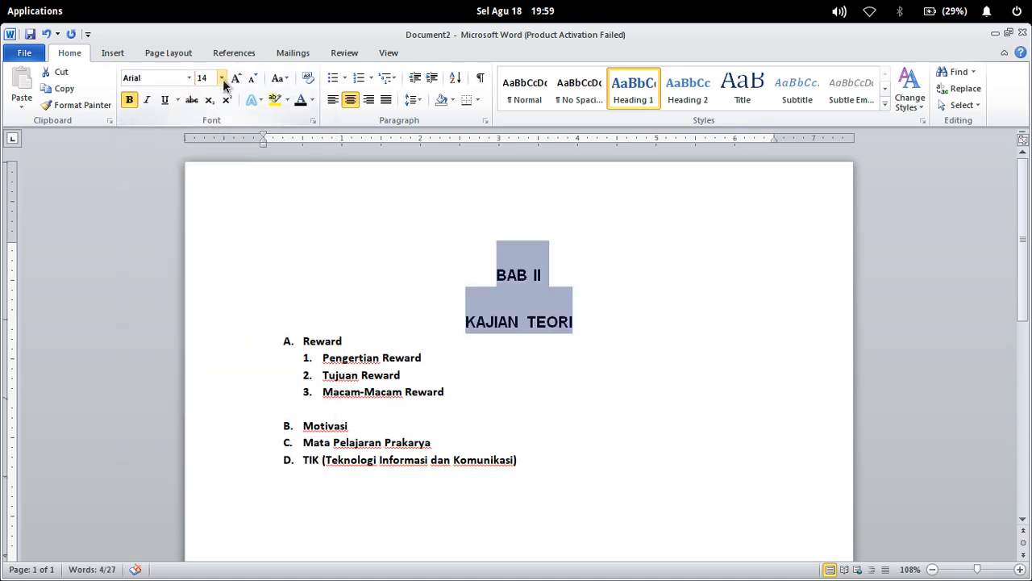
click(222, 78)
click(203, 158)
Insert a blank line between KAJIAN TEORI and the Reward entry
click(604, 324)
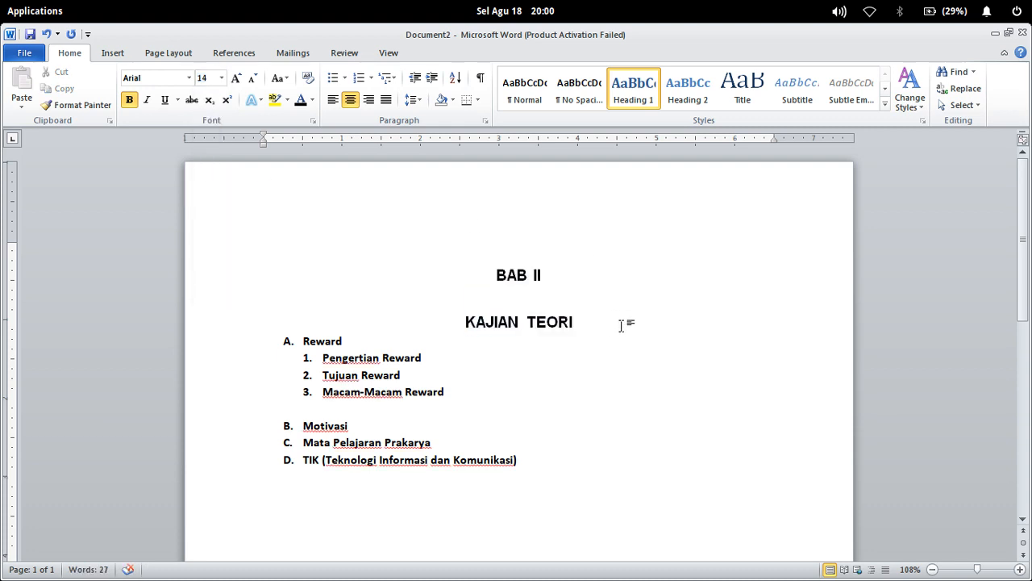
key(Return)
click(521, 307)
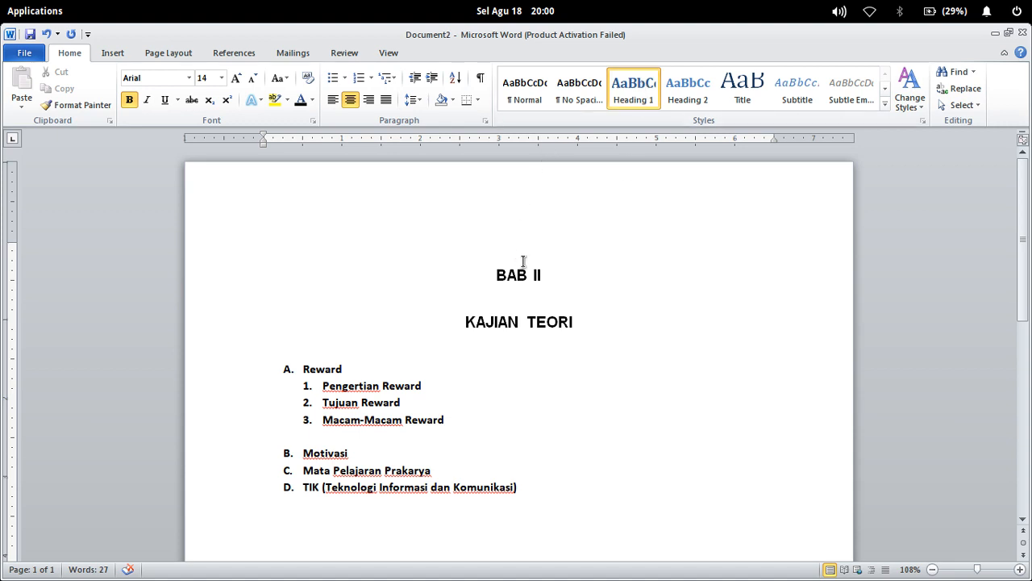
click(529, 275)
Apply the Heading 2 style to the Reward entry and colour its text black
click(337, 369)
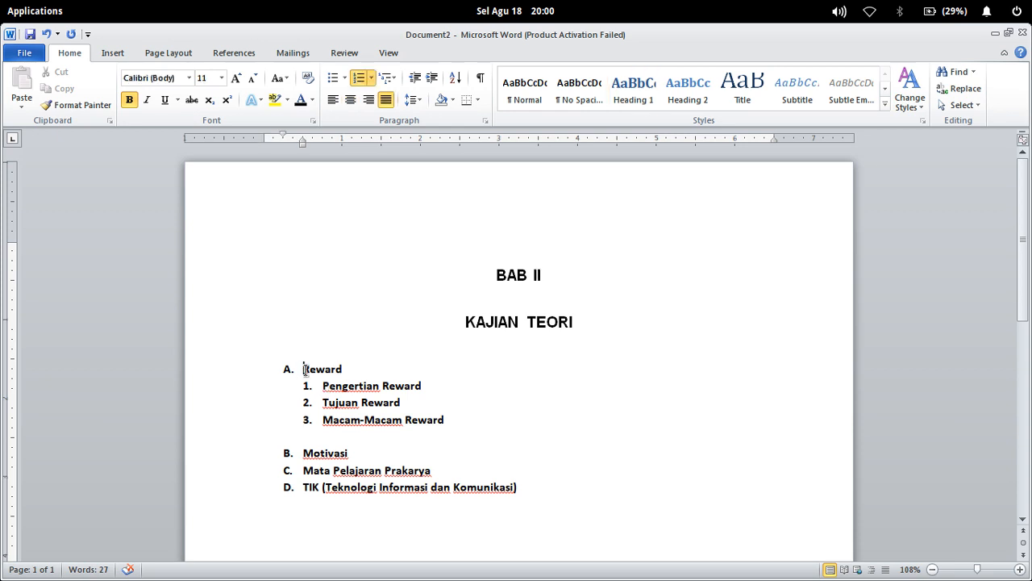
drag(304, 369, 347, 368)
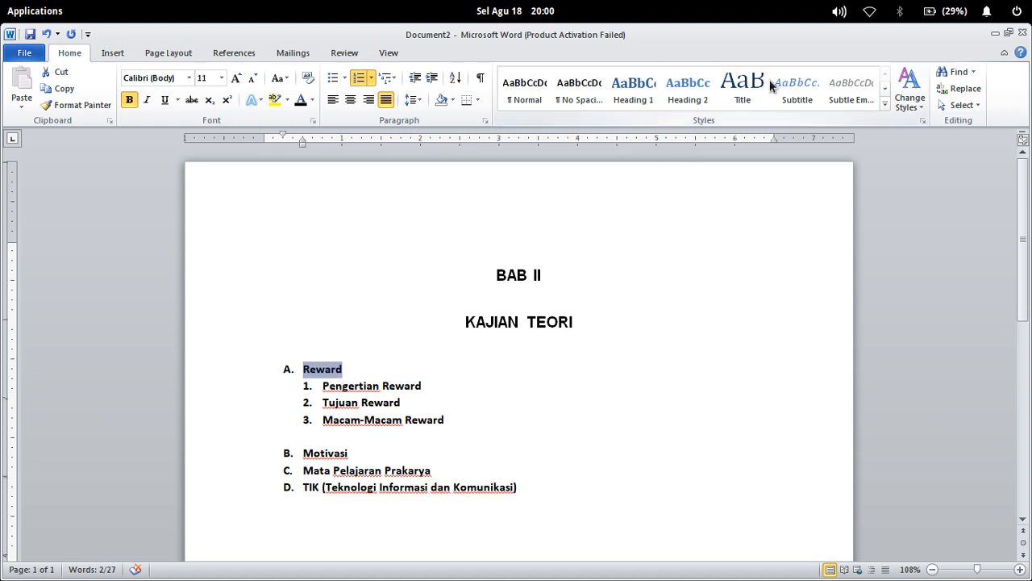
click(692, 98)
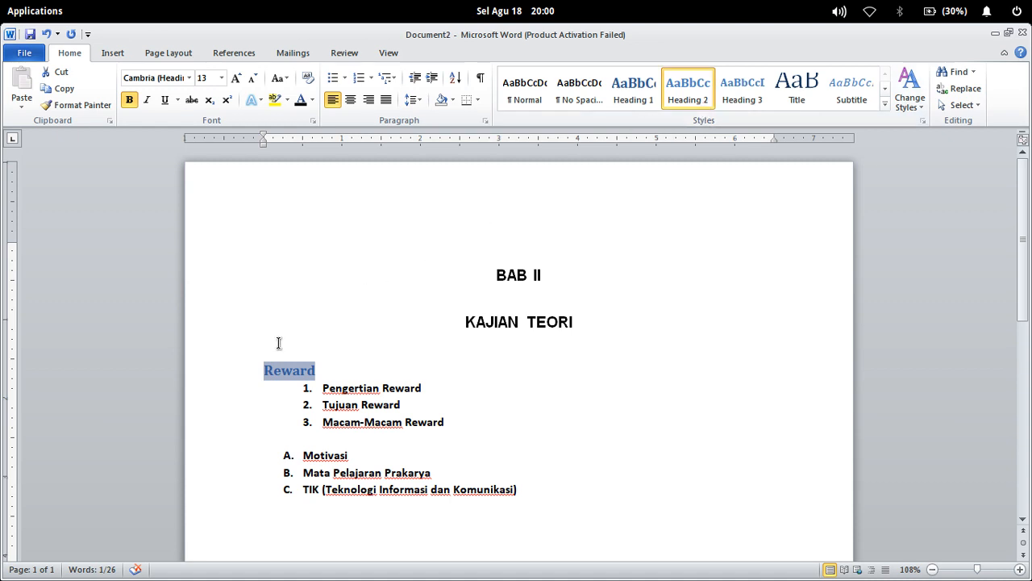
click(300, 99)
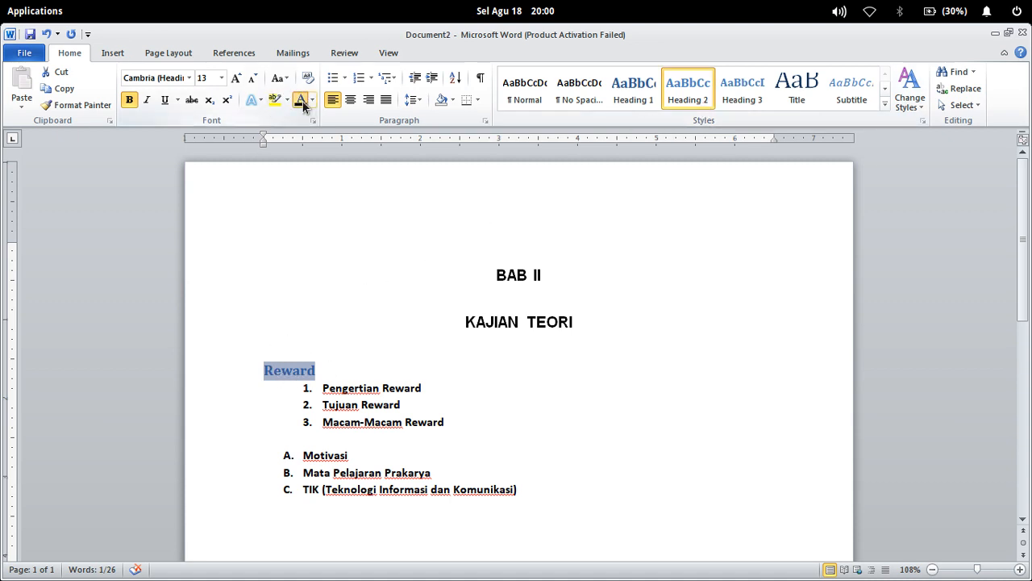
Set the Reward heading's font to Arial 12 and give it the list letter A. again
click(188, 78)
click(161, 165)
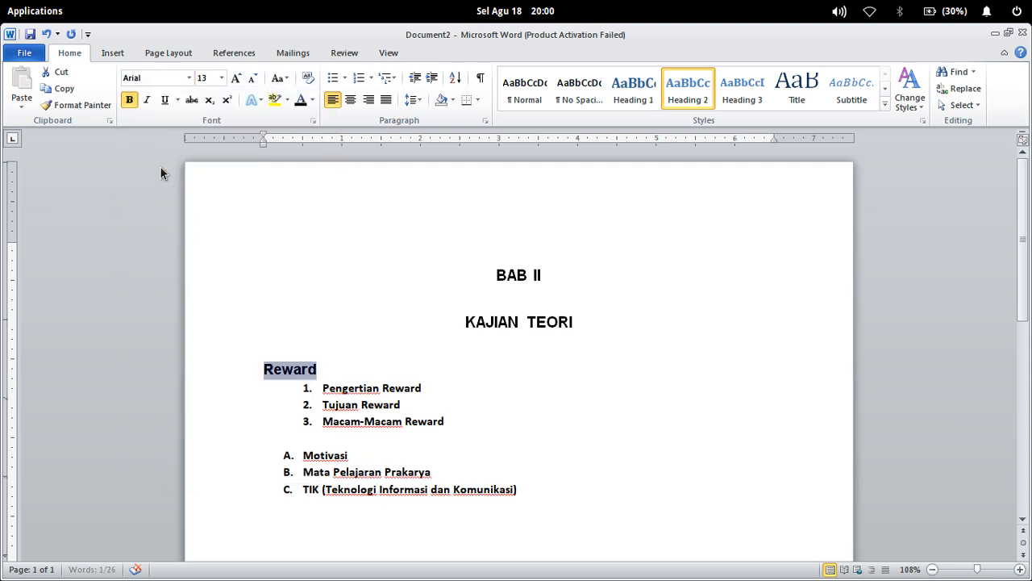
click(220, 78)
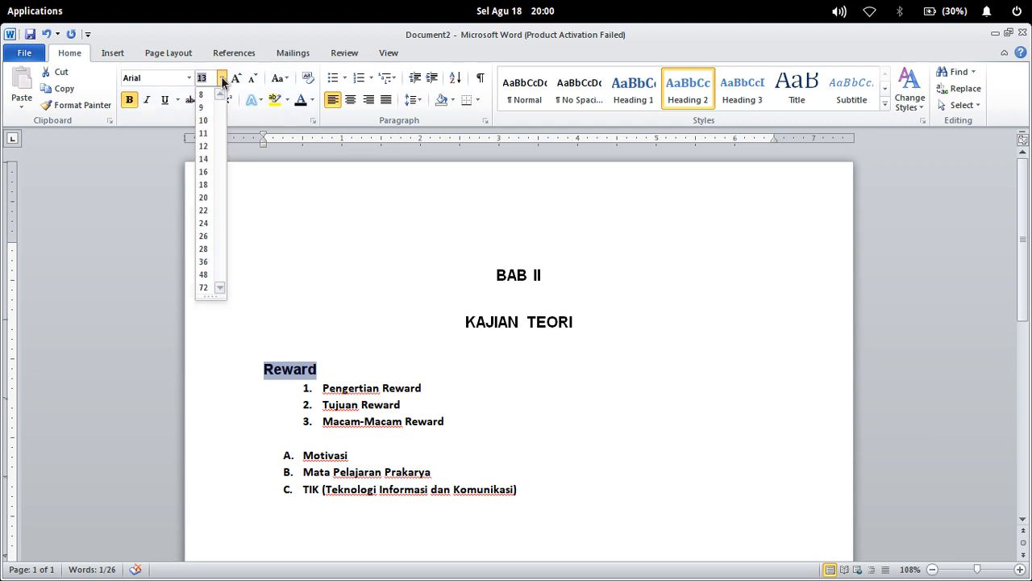
click(201, 147)
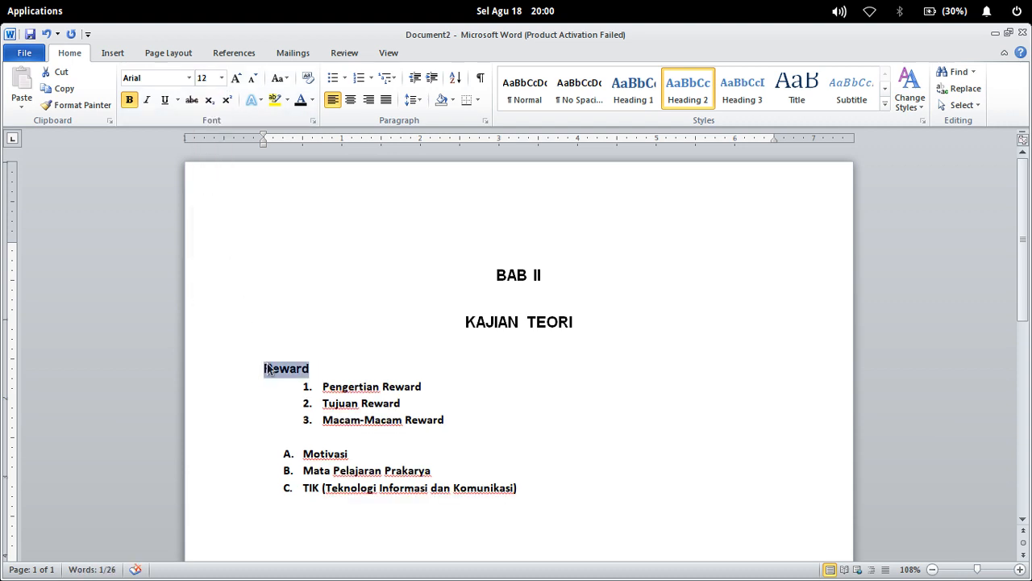
click(265, 369)
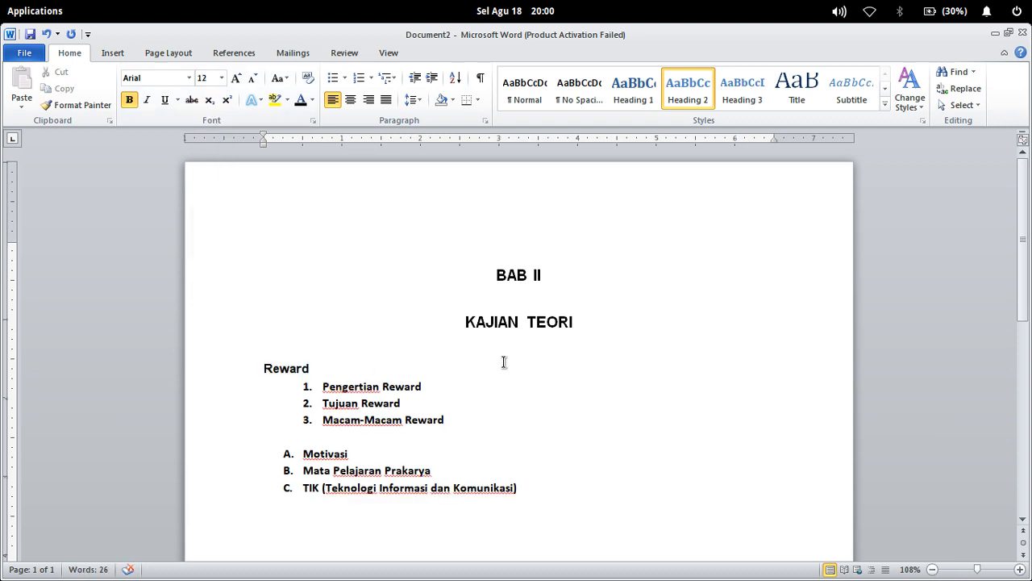
text(A.)
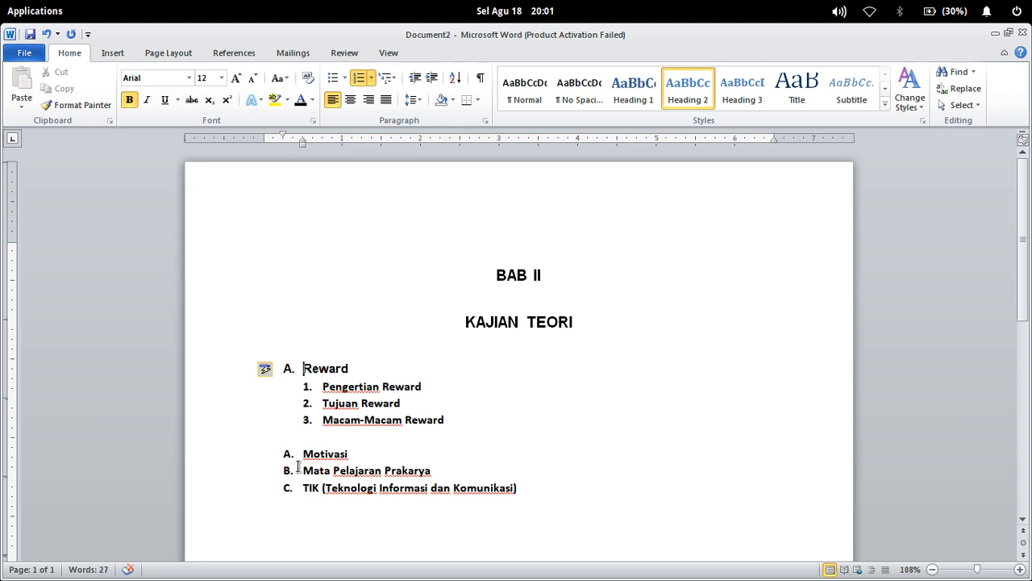
Apply the Heading 2 style to the Motivasi, Mata Pelajaran Prakarya and TIK entries and colour them black
drag(304, 454, 519, 486)
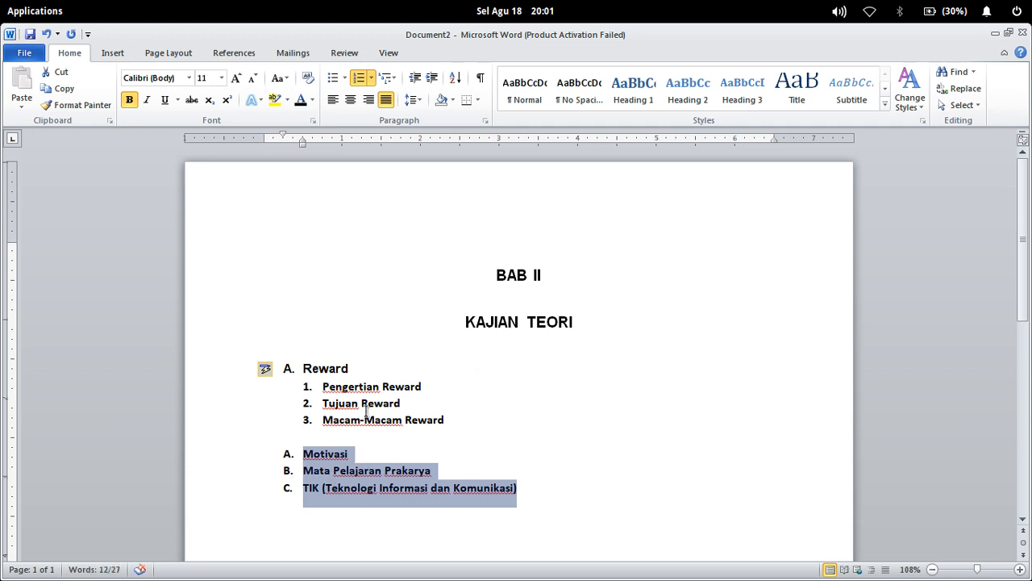
click(712, 95)
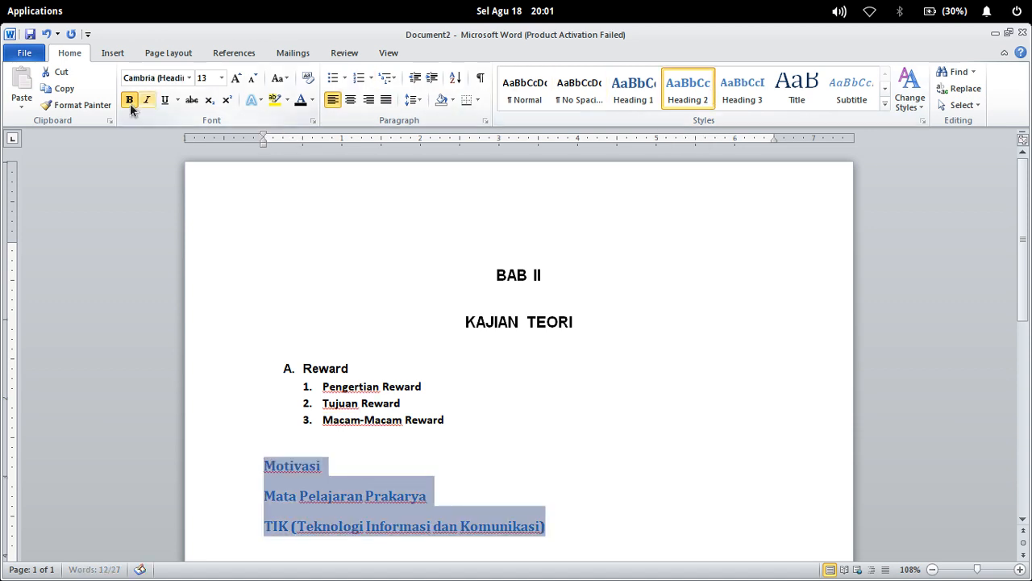
click(301, 100)
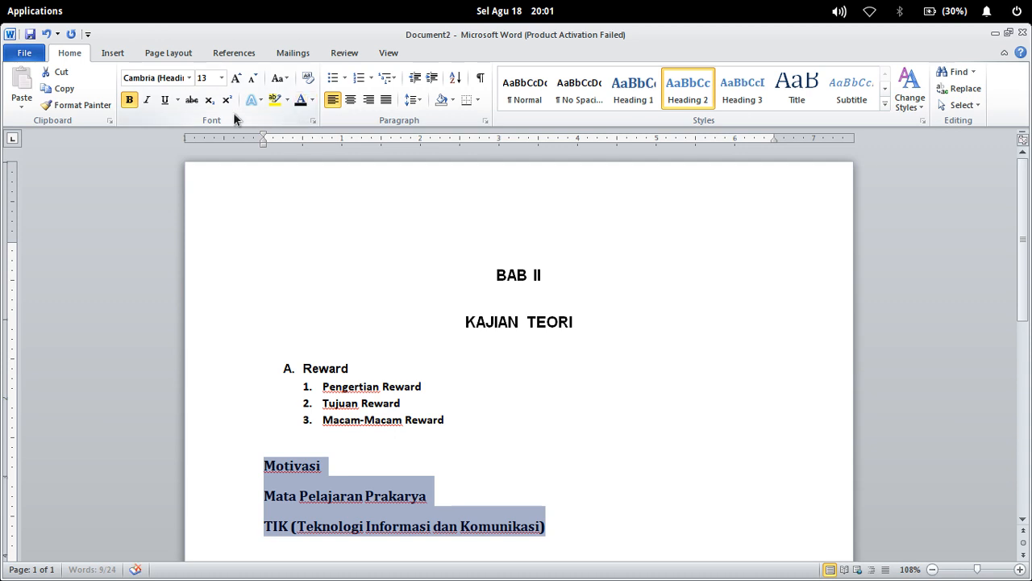
Set the font of the Motivasi, Mata Pelajaran Prakarya and TIK headings to Arial 12
click(189, 78)
click(165, 161)
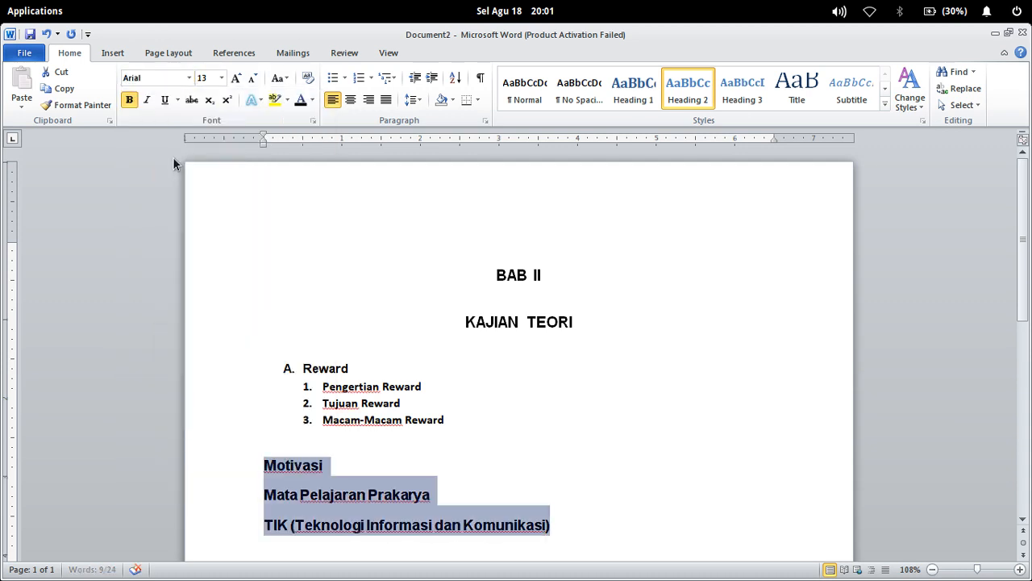
click(221, 77)
click(202, 147)
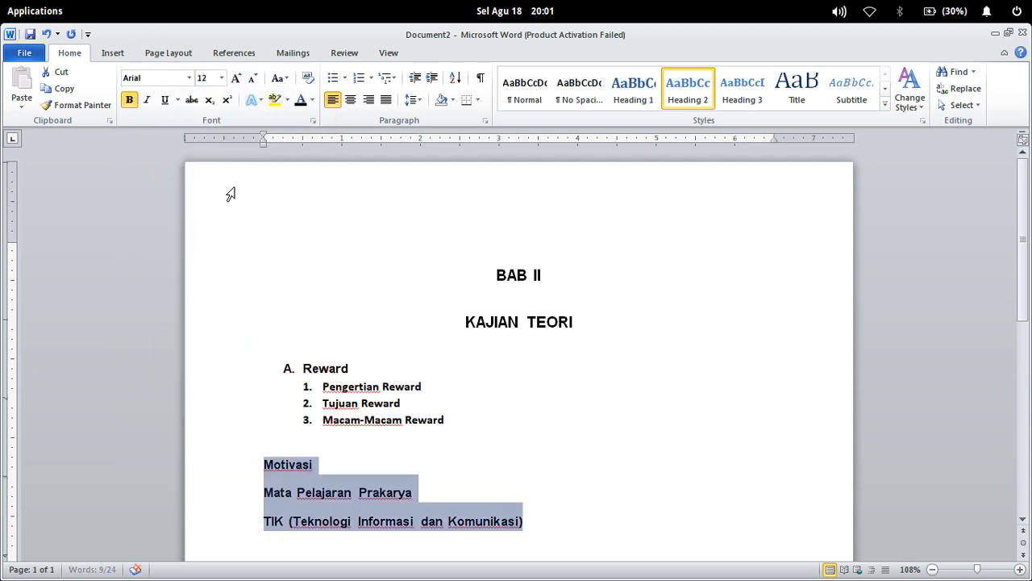
Add the list letters B., C. and D. to the Motivasi, Mata Pelajaran Prakarya and TIK headings
click(387, 457)
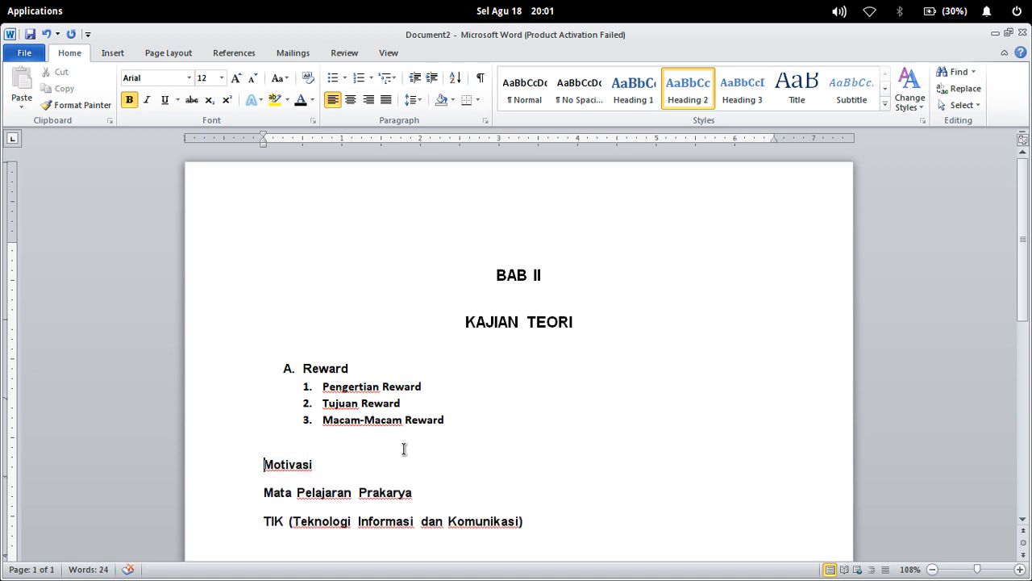
text(B.)
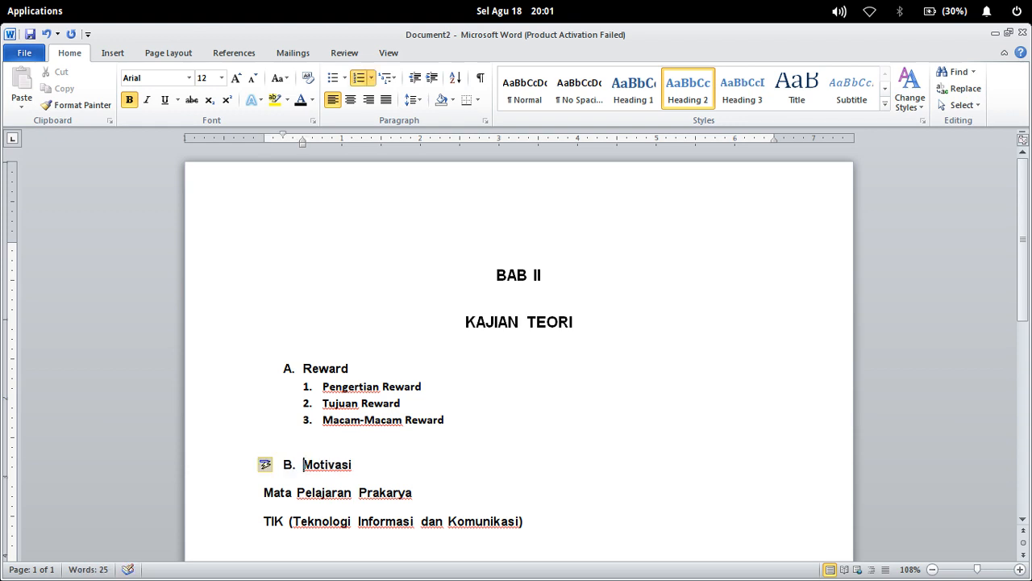
click(261, 493)
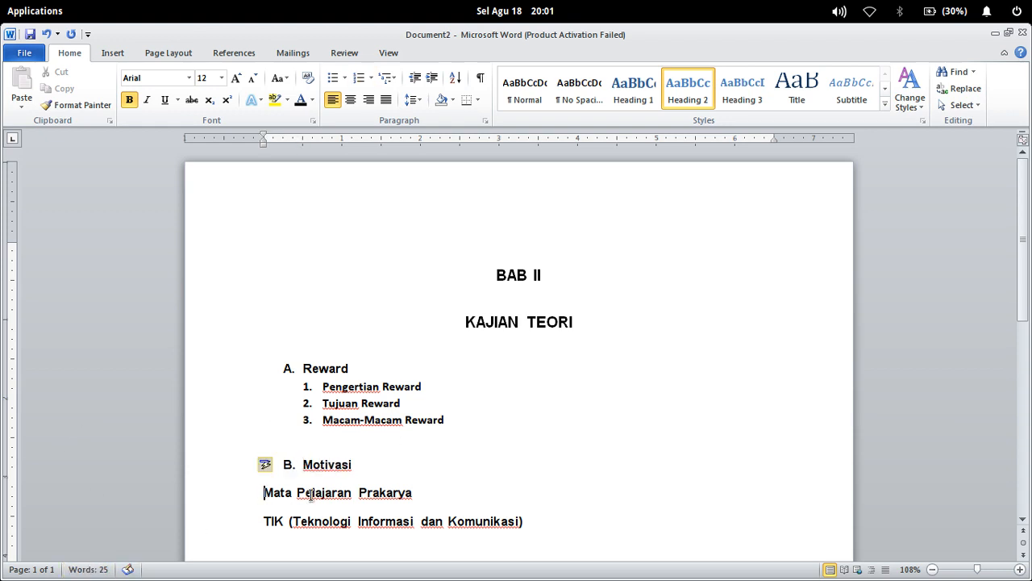
text(C.)
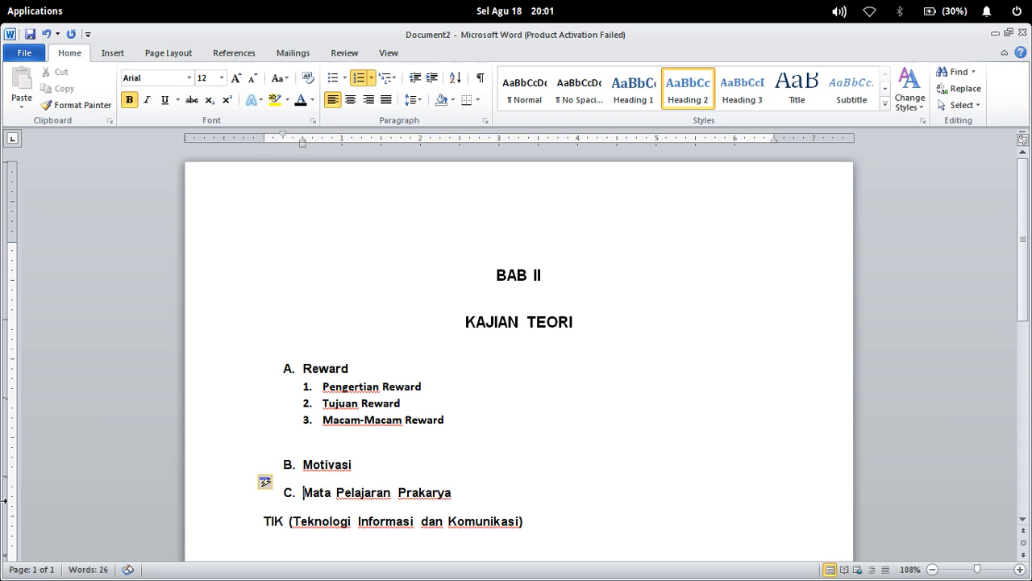
click(266, 521)
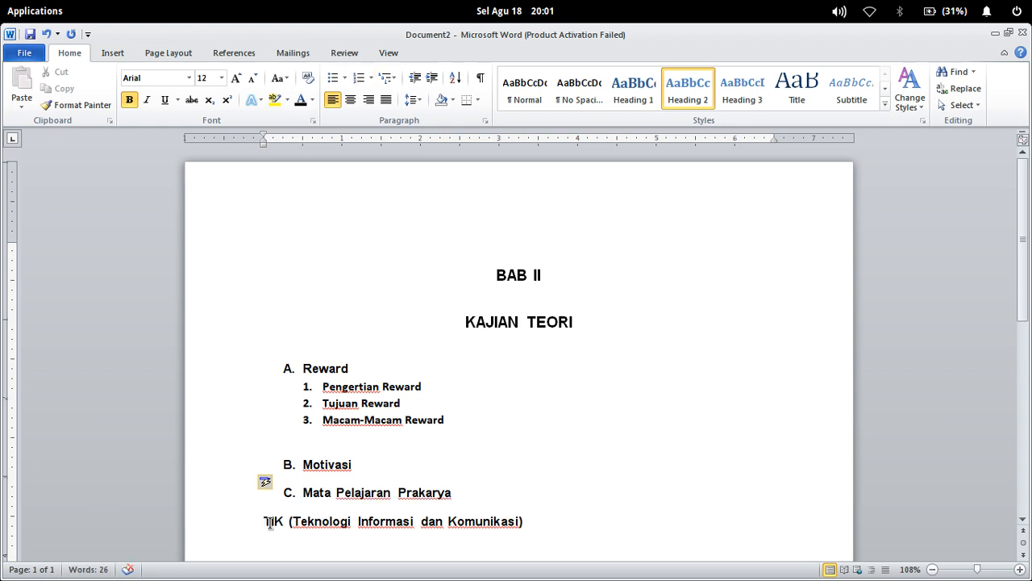
text(D.)
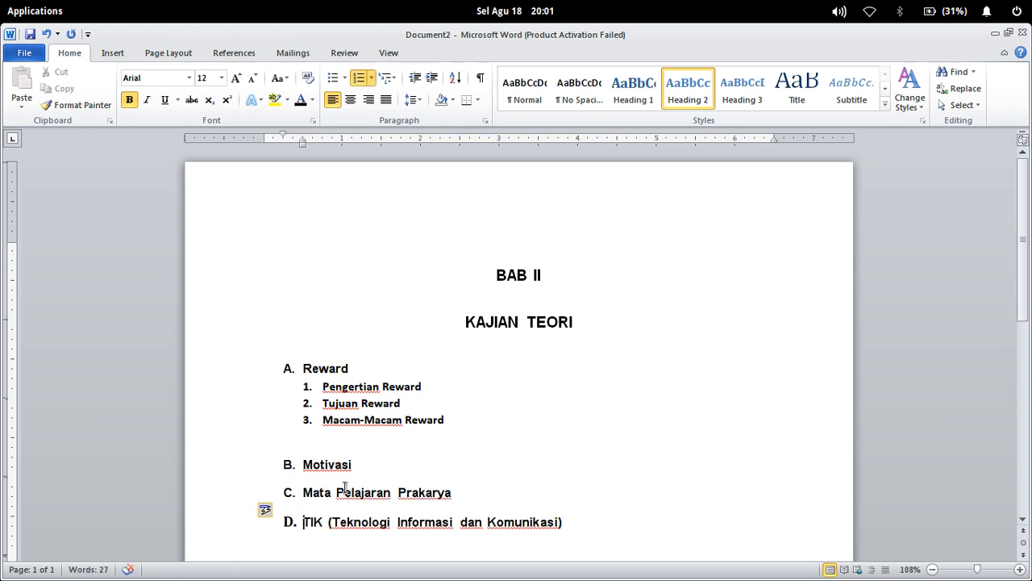
Set the font of the list letters A. to D. to Arial 12
click(289, 521)
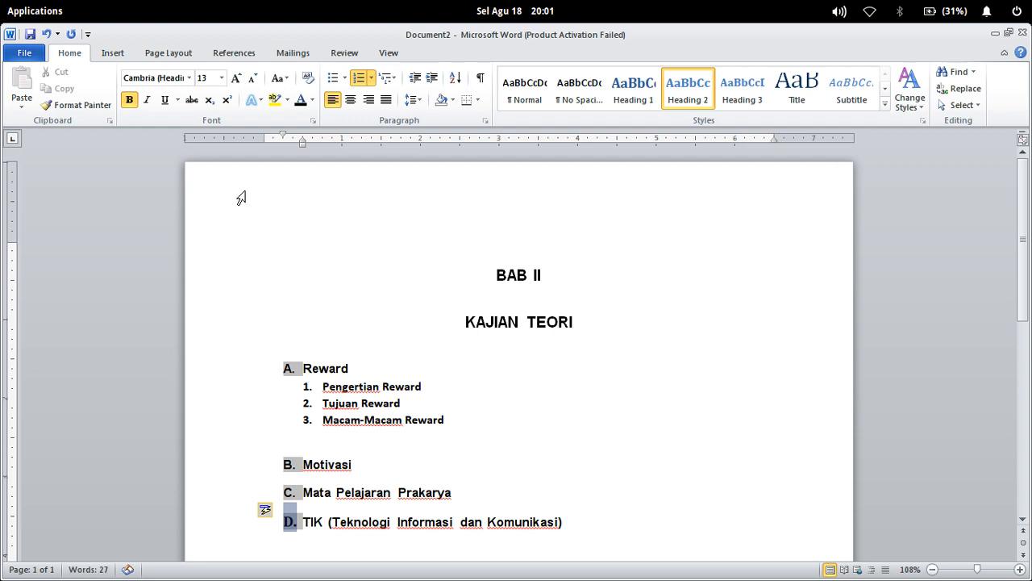
click(219, 78)
click(206, 144)
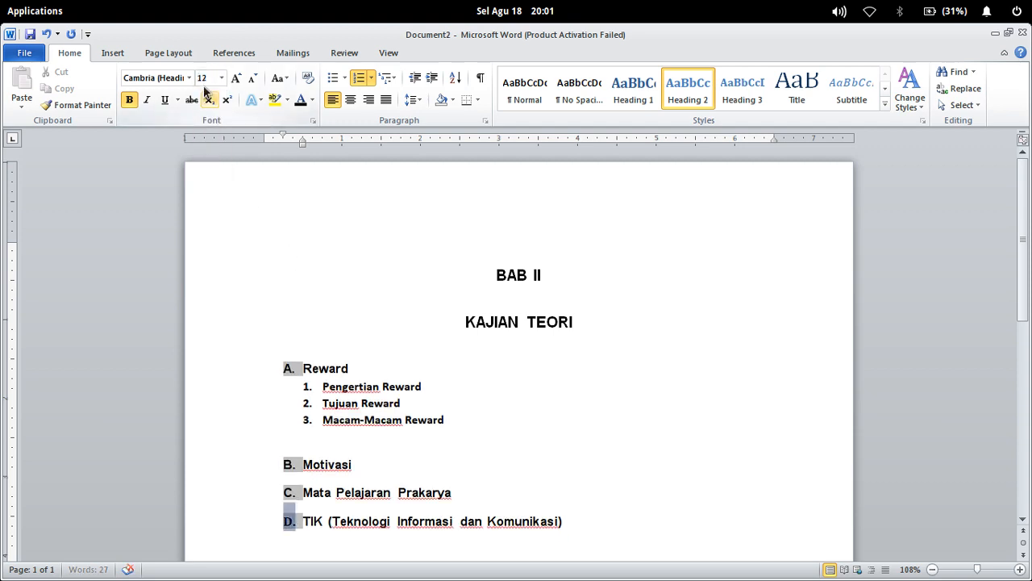
click(189, 77)
click(150, 159)
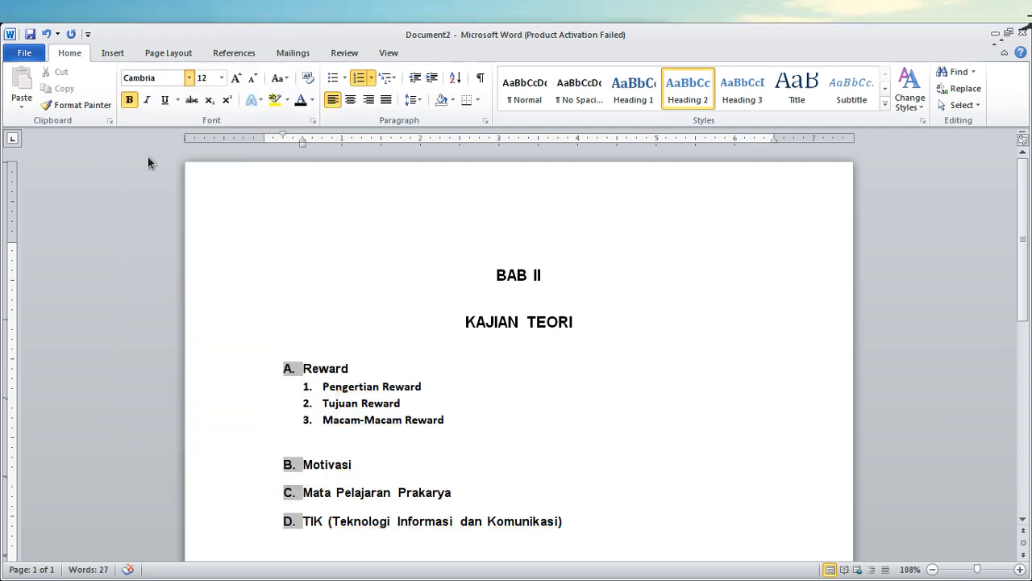
click(465, 481)
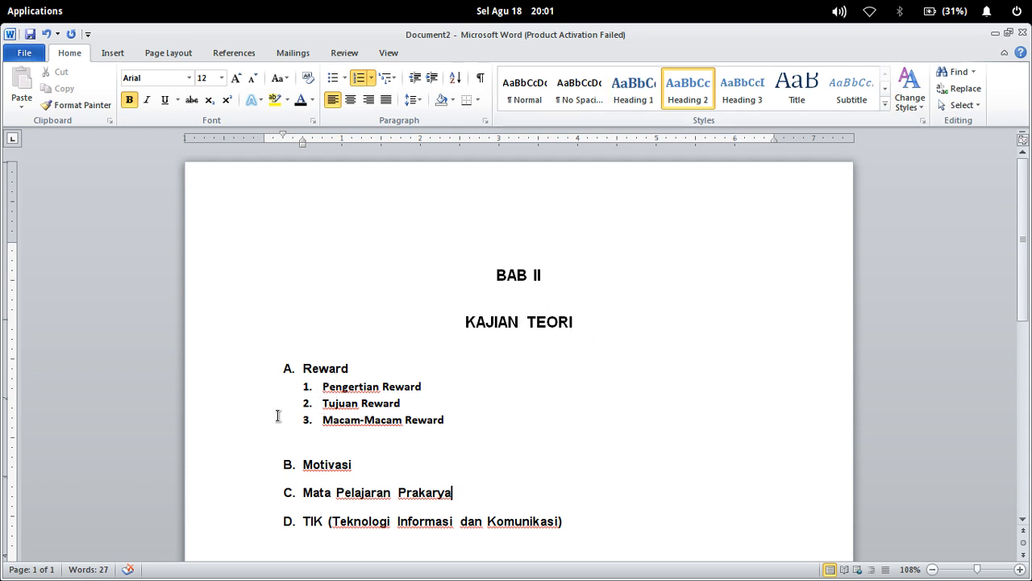
Apply the Heading 3 style to the Pengertian Reward, Tujuan Reward and Macam-Macam Reward entries and colour them black
click(322, 420)
drag(323, 386, 456, 420)
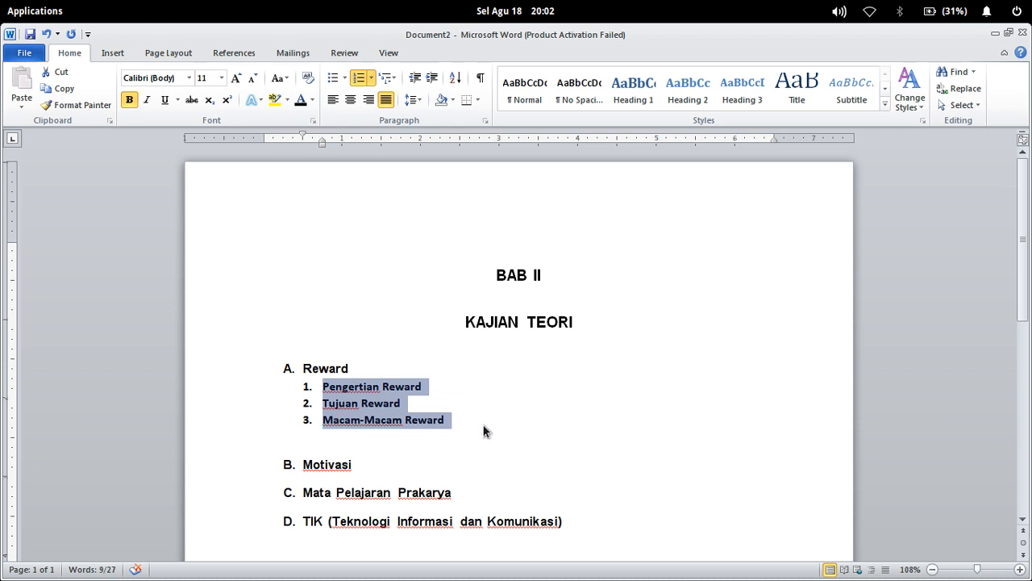
drag(484, 431, 485, 426)
click(742, 90)
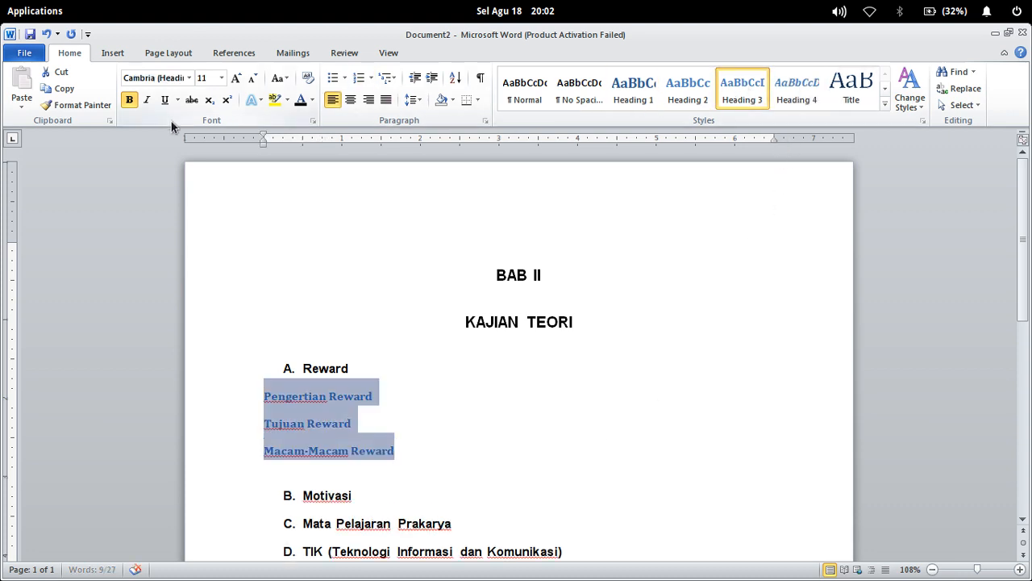
click(300, 99)
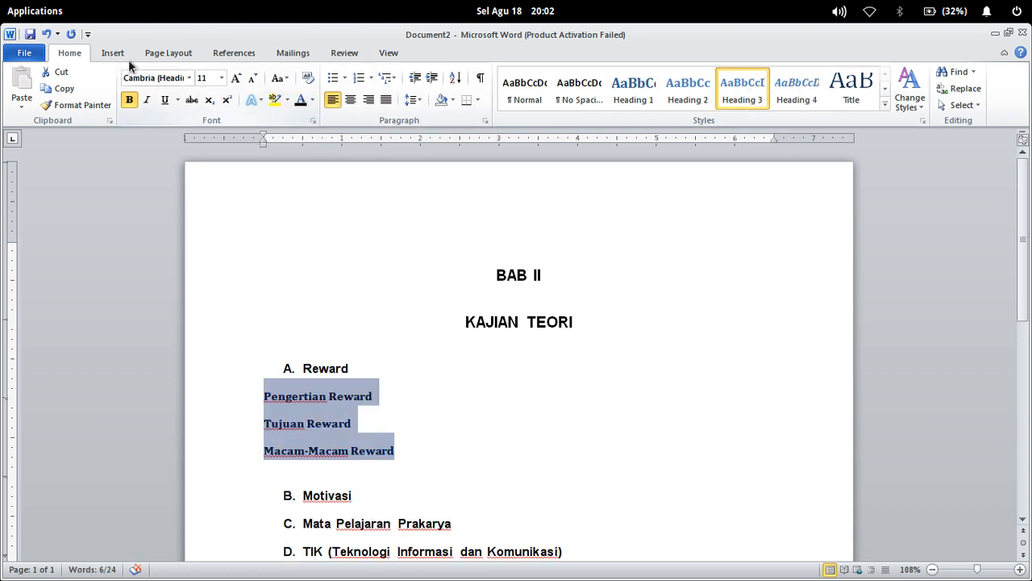
Set the font of the Pengertian, Tujuan and Macam-Macam Reward headings to Arial 12
click(190, 77)
click(174, 159)
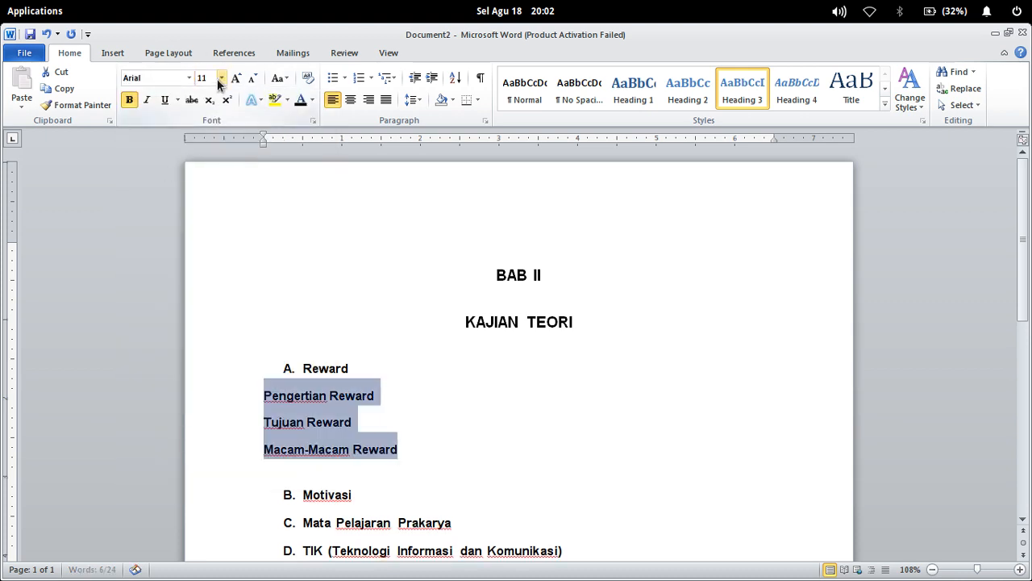
click(221, 77)
click(203, 146)
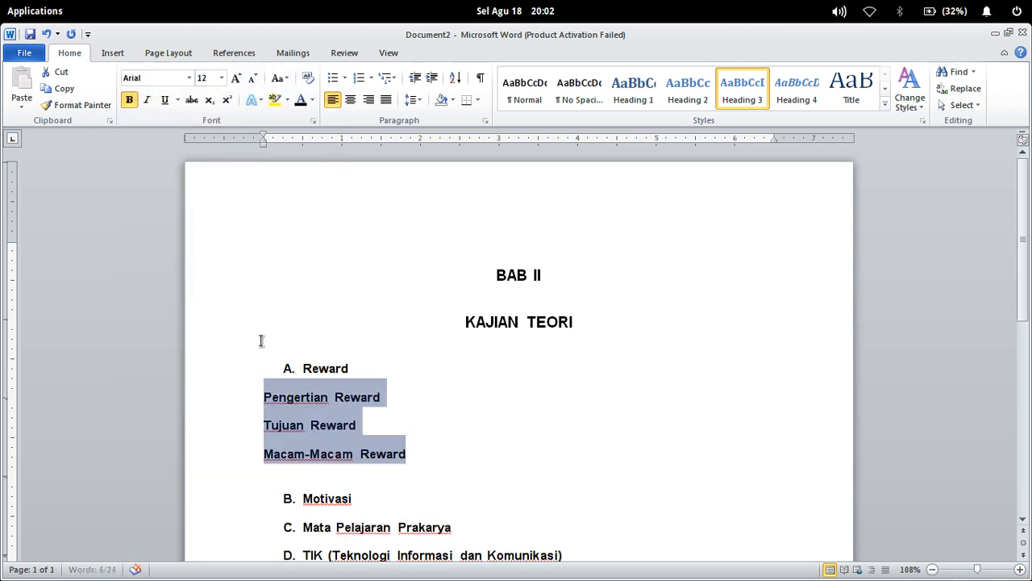
Add the list numbers 1., 2. and 3. to the Pengertian, Tujuan and Macam-Macam Reward headings
click(266, 395)
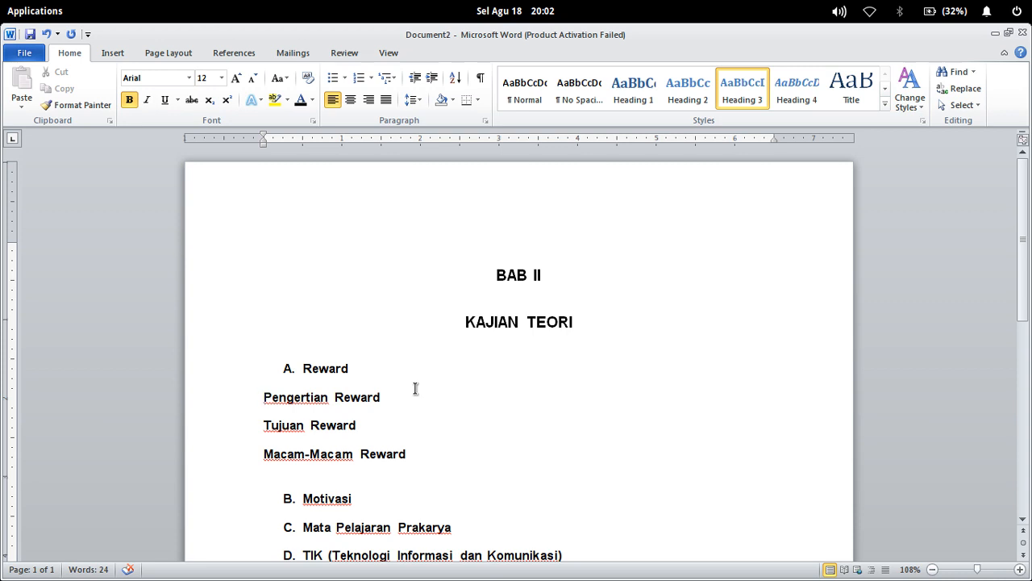
text(1.)
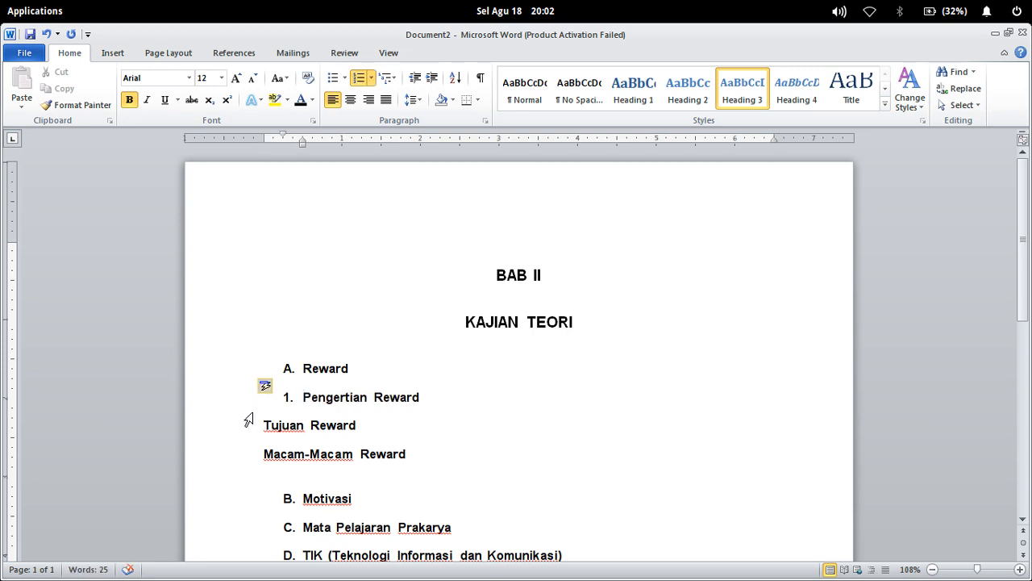
click(264, 425)
text(2.)
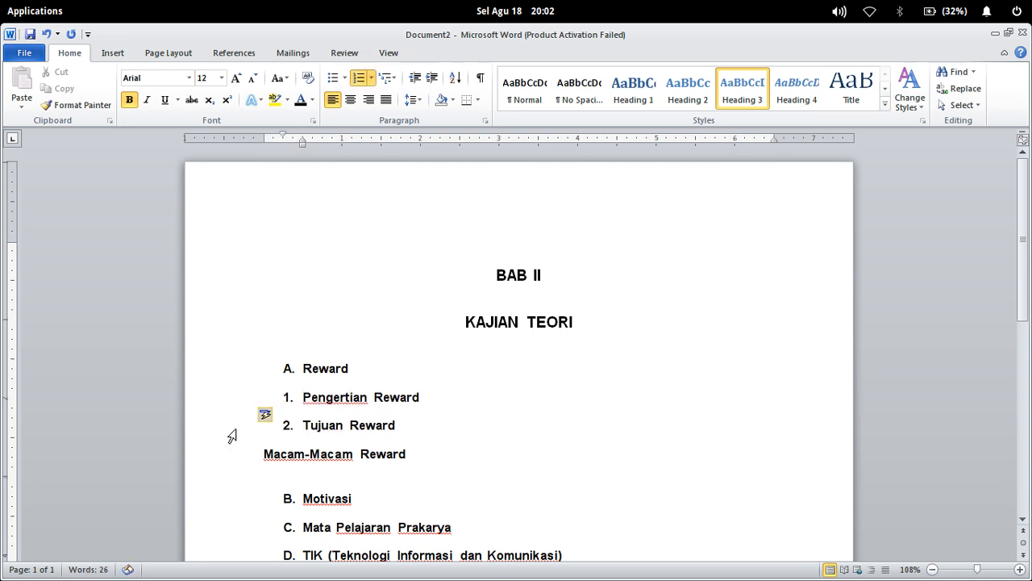
click(264, 454)
text(2)
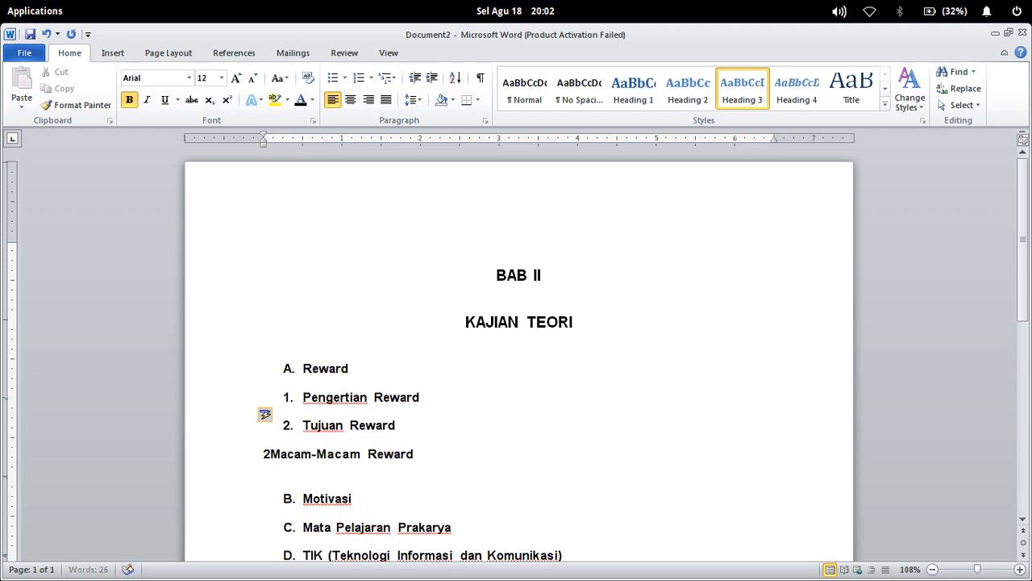
key(BackSpace)
text(3.)
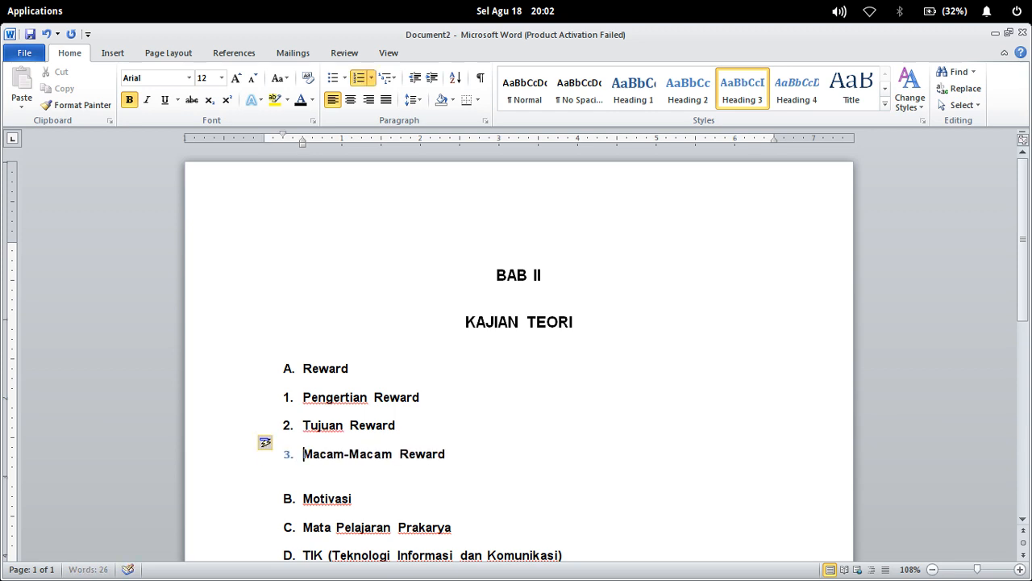
Colour the list number of the Macam-Macam Reward heading black and set its font to Arial 12
click(287, 454)
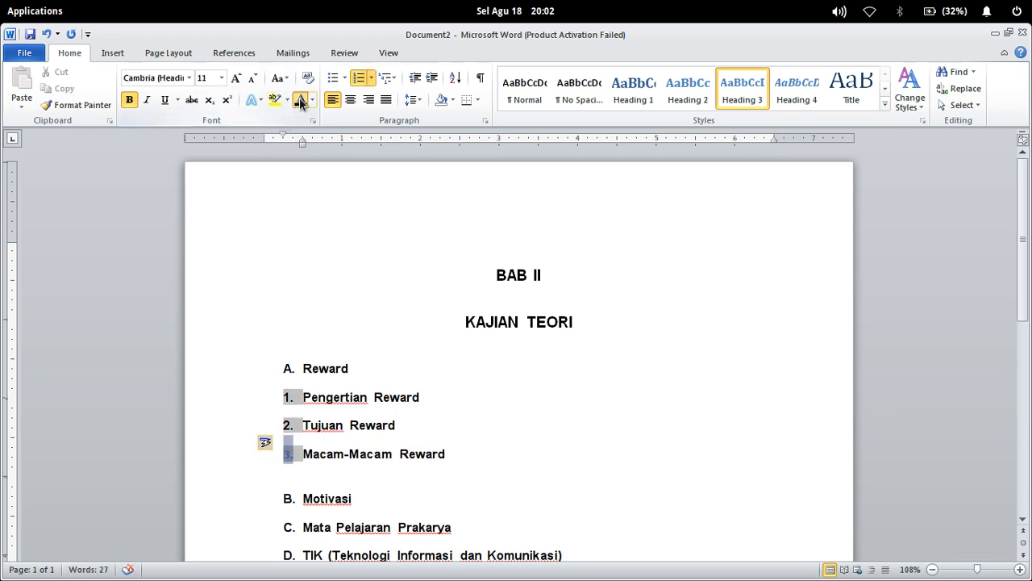
click(189, 77)
click(165, 160)
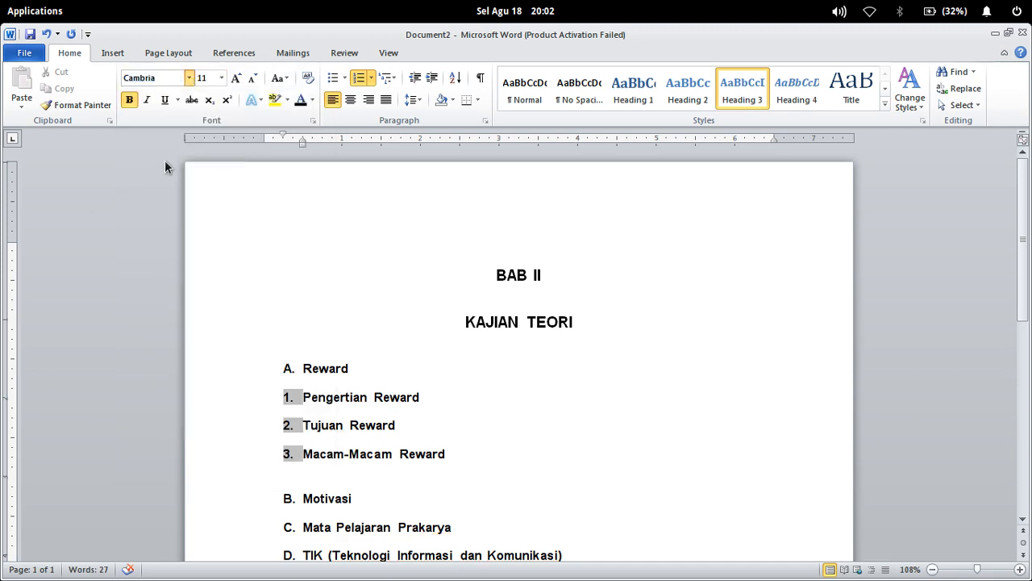
click(221, 78)
click(206, 146)
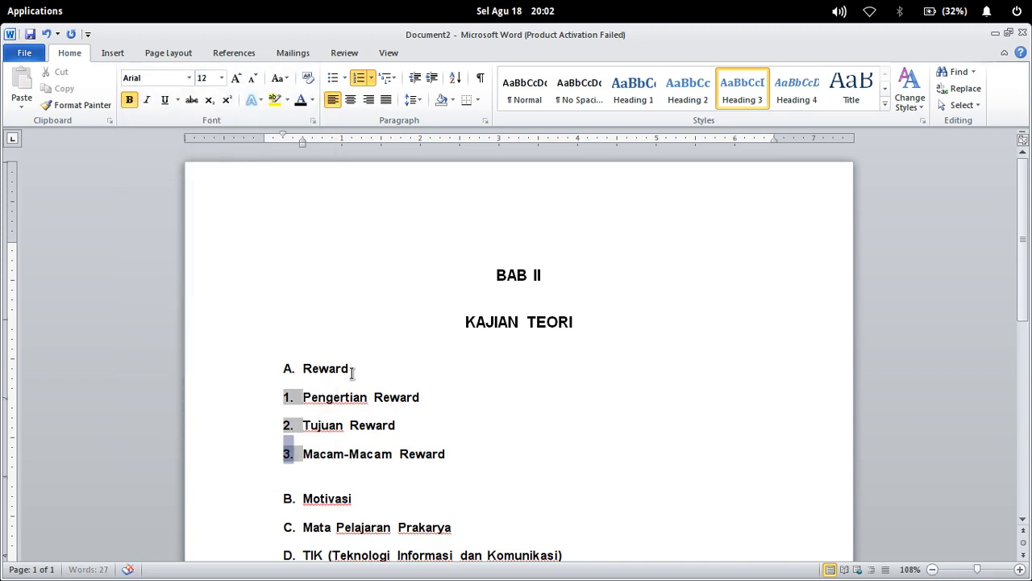
Indent the three numbered Reward subheadings further so they sit under the Reward heading's text
drag(303, 397, 445, 454)
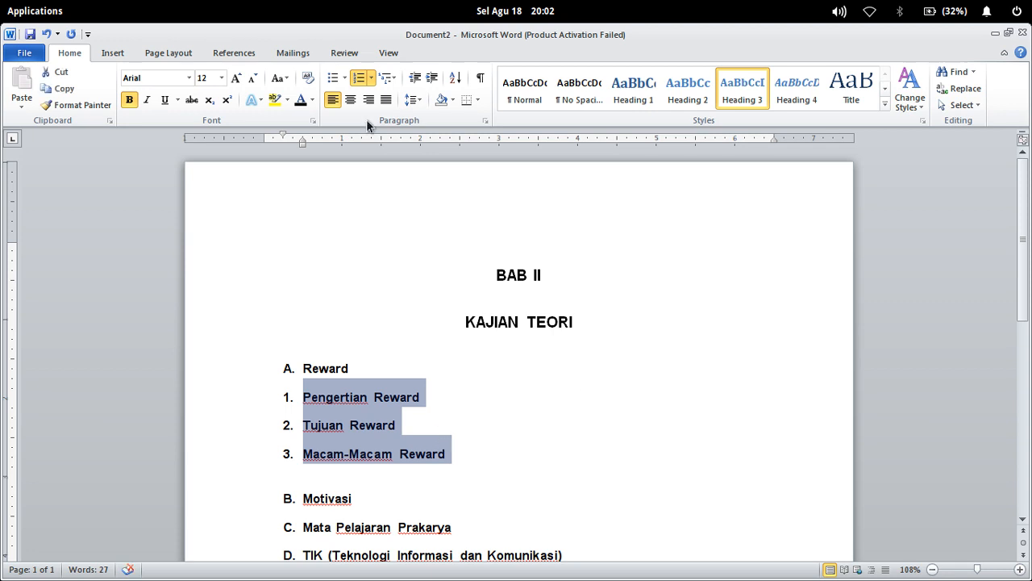
drag(302, 144, 319, 143)
click(576, 438)
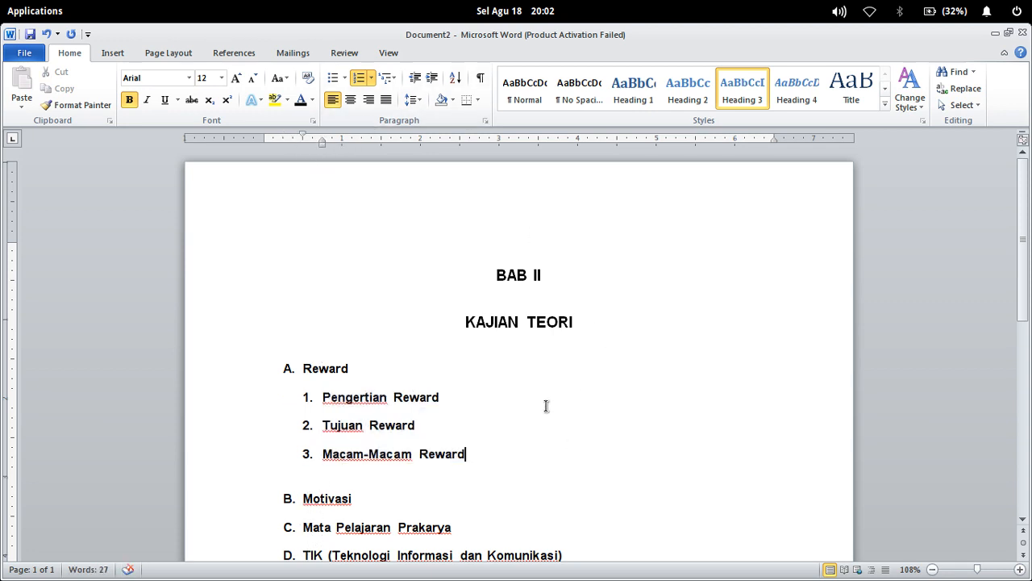
Examine which heading style the chapter title, the Reward heading and its numbered subheadings each use
scroll(528, 423, down, 3)
scroll(520, 433, up, 3)
drag(490, 271, 572, 313)
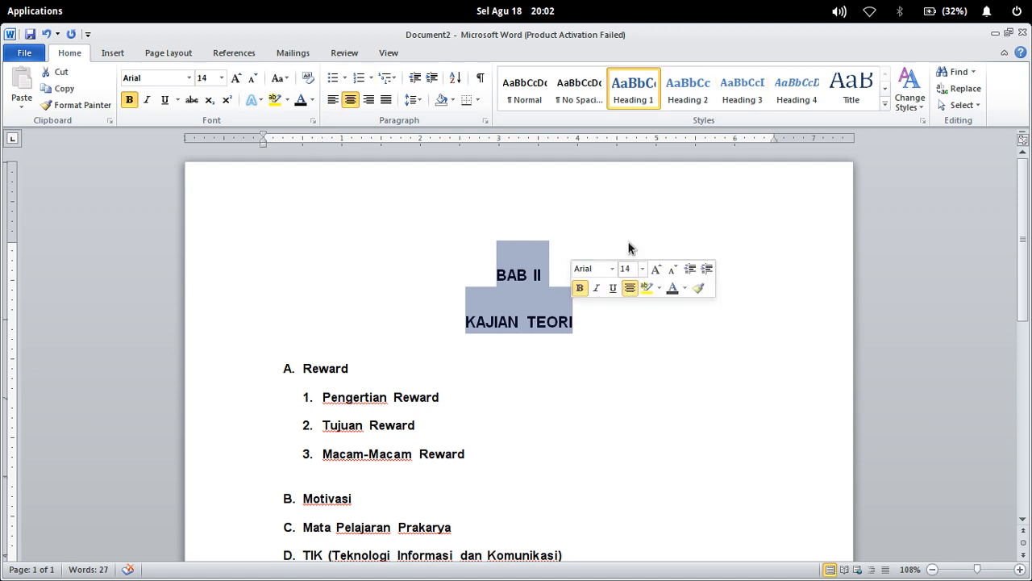
click(314, 373)
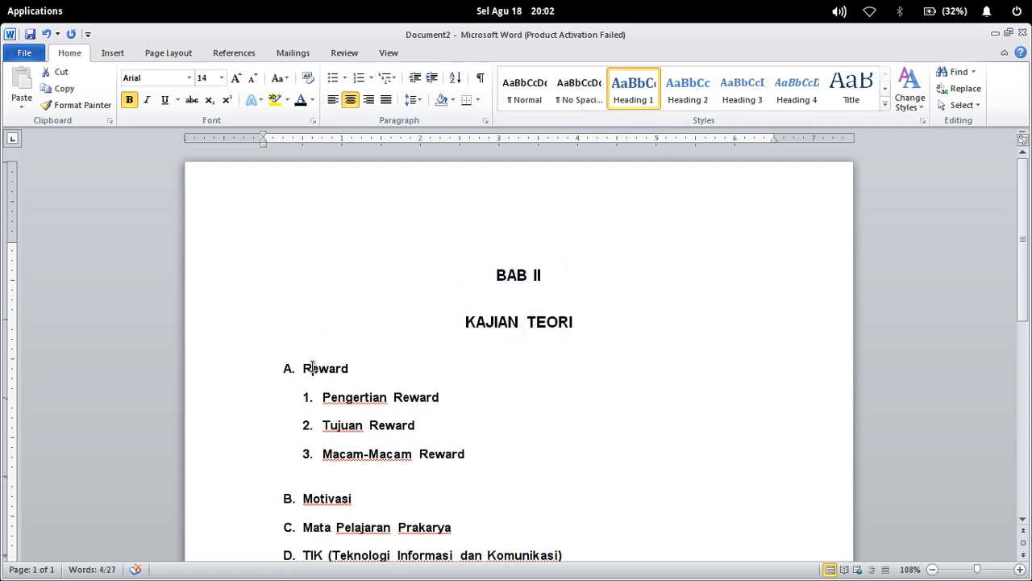
scroll(279, 479, down, 1)
scroll(279, 478, down, 1)
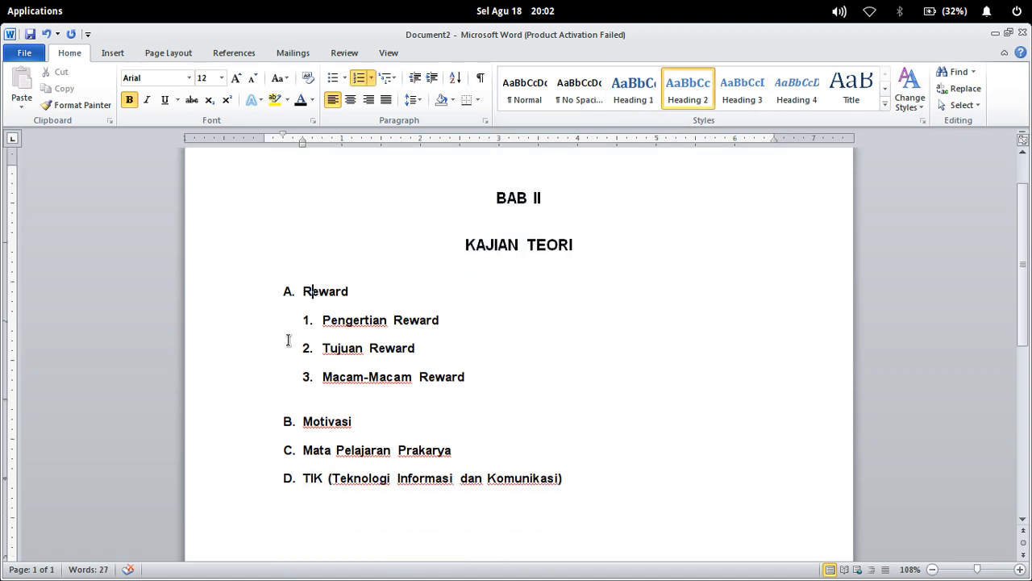
drag(323, 320, 481, 370)
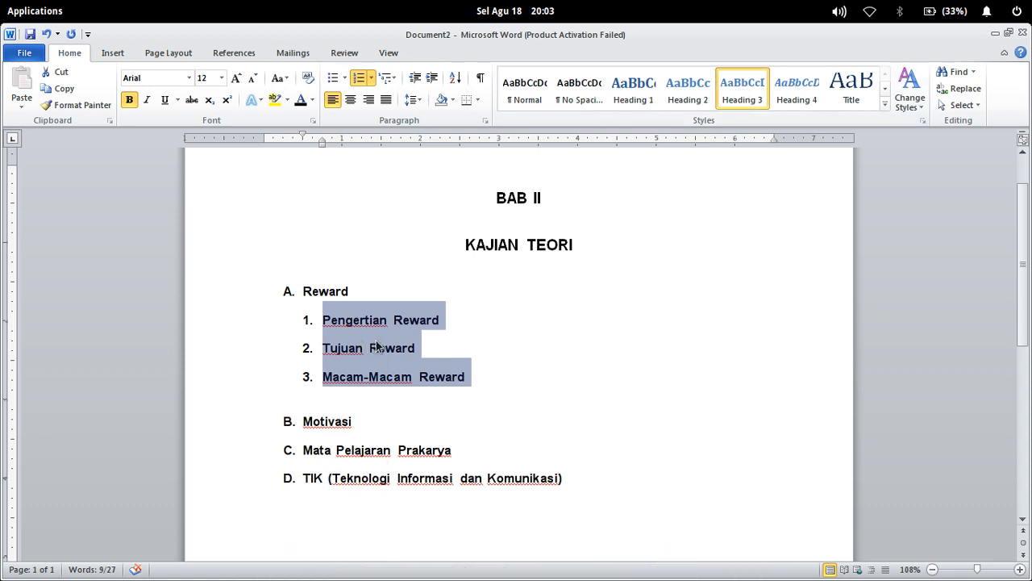
scroll(525, 476, up, 2)
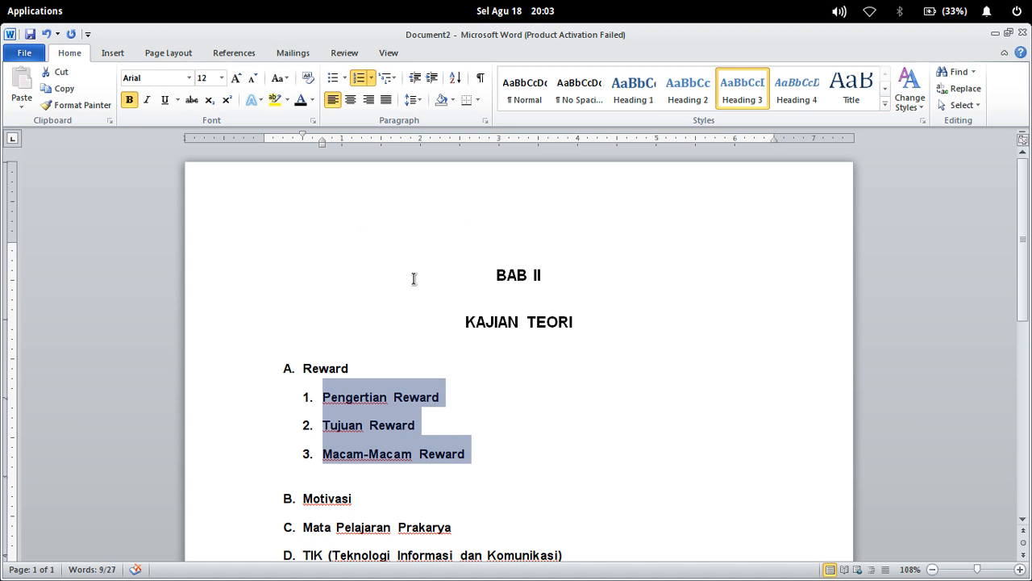
click(401, 214)
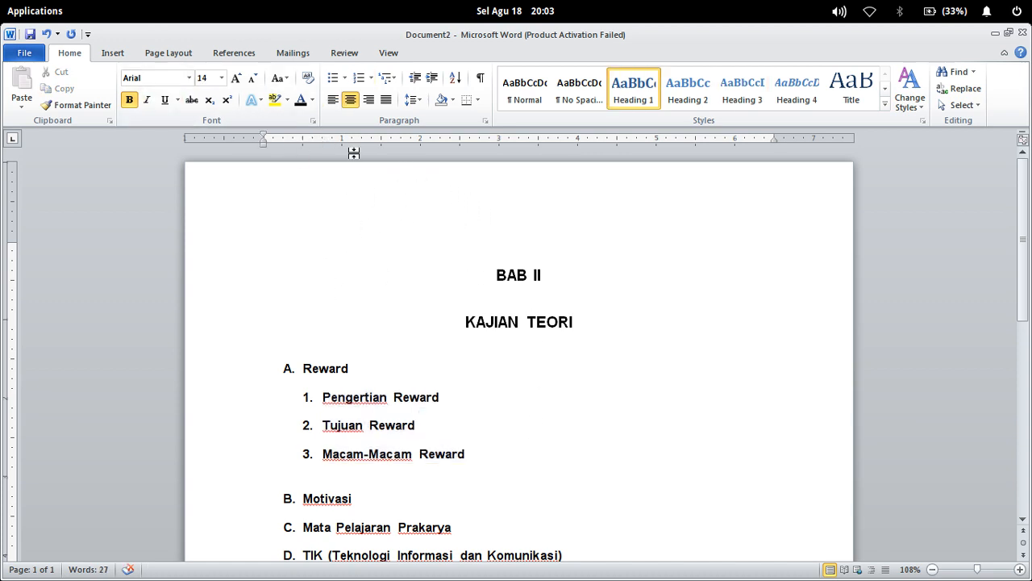
Set custom page margins for the whole document: top 3 cm, bottom 3 cm, left 4 cm and right 3 cm
click(164, 54)
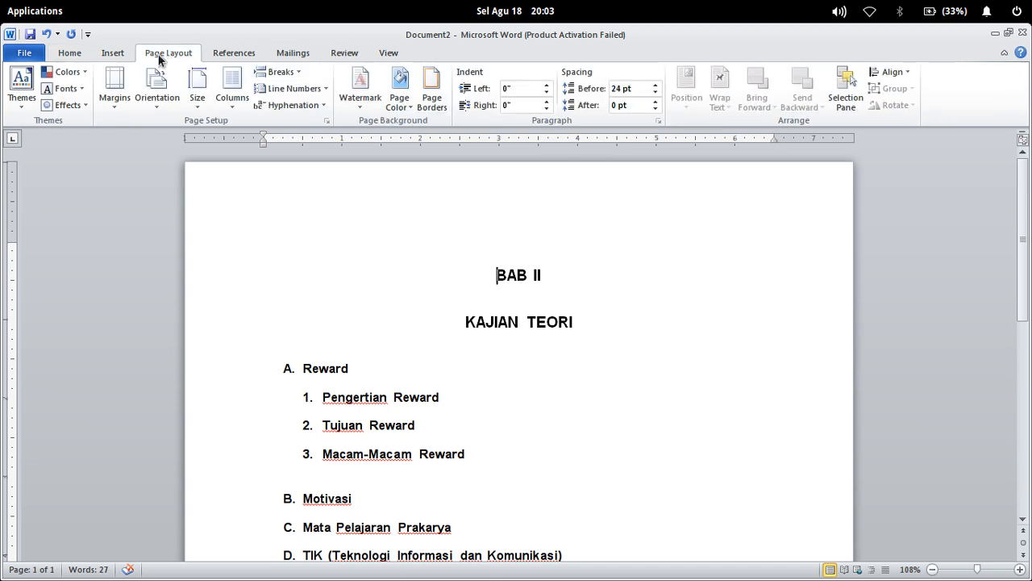
click(106, 105)
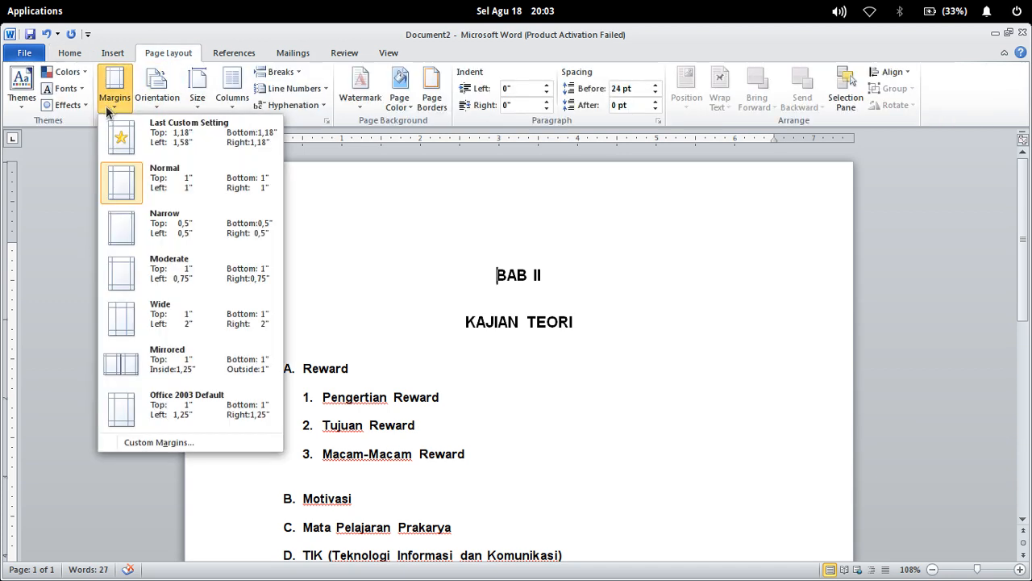
click(159, 443)
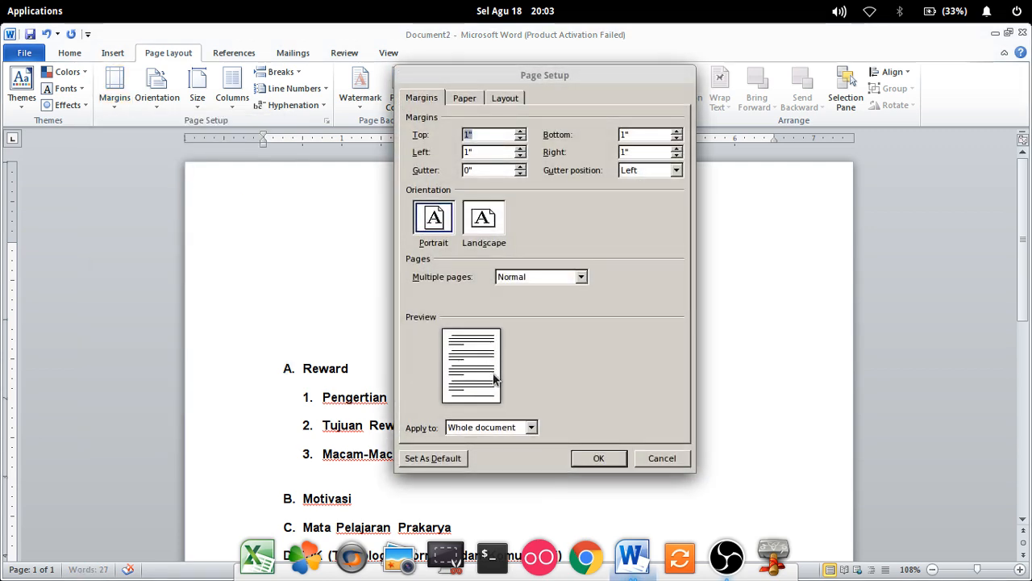
drag(586, 73, 663, 92)
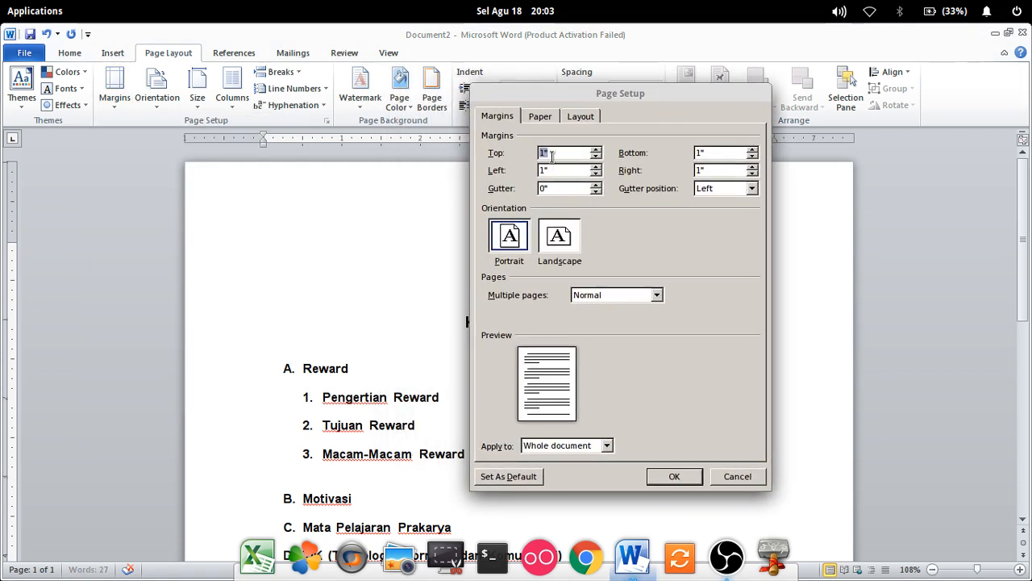
key(BackSpace)
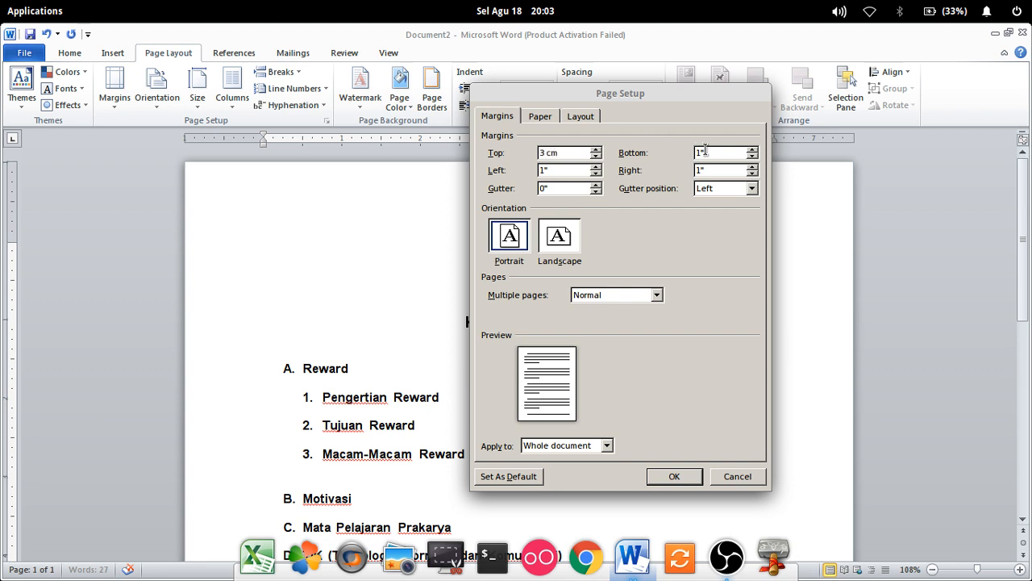
key(Tab)
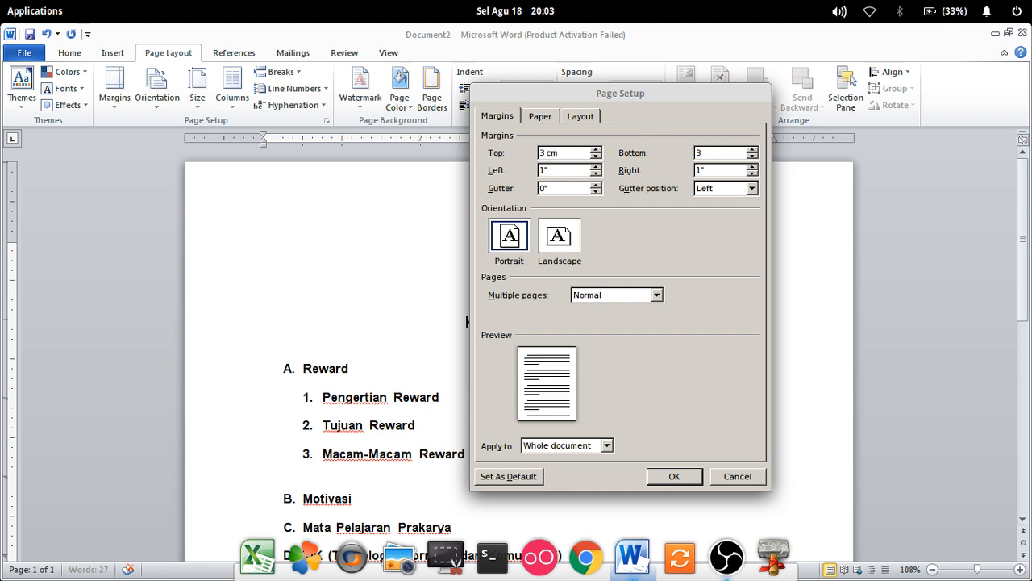
key(Tab)
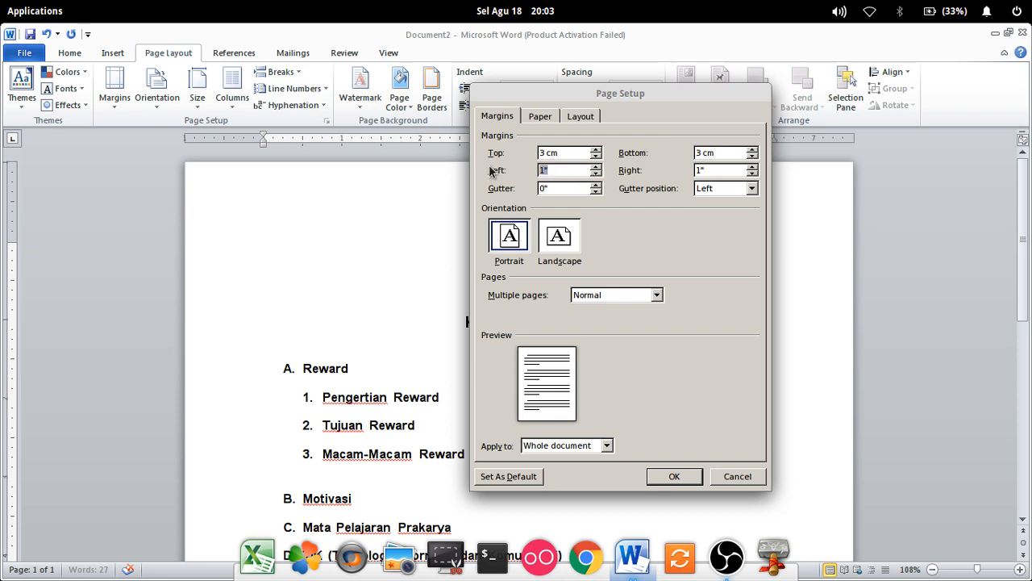
text(4 cm)
click(722, 170)
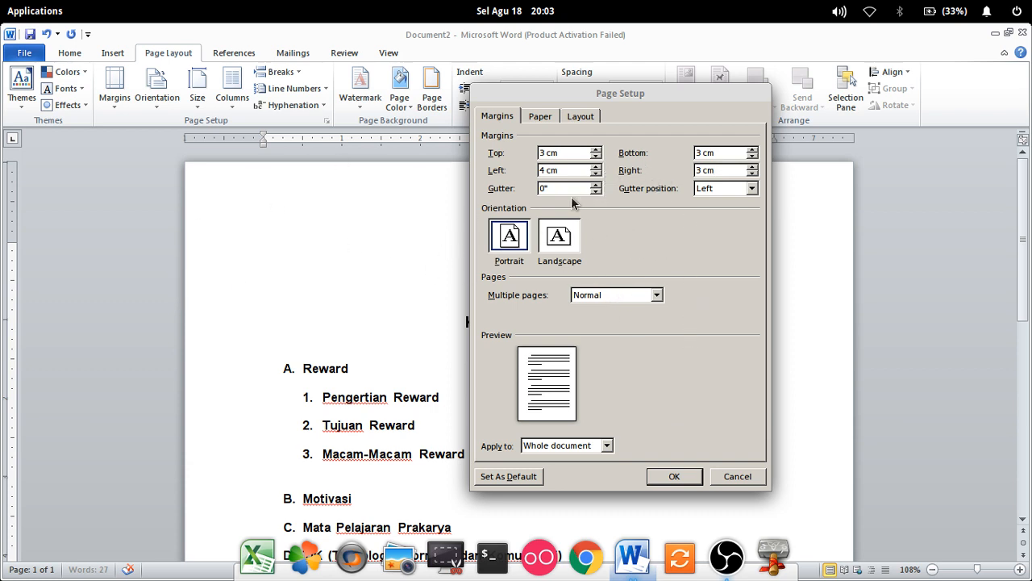
Set the whole document's paper size to A4 210x297mm and apply the page setup
click(541, 118)
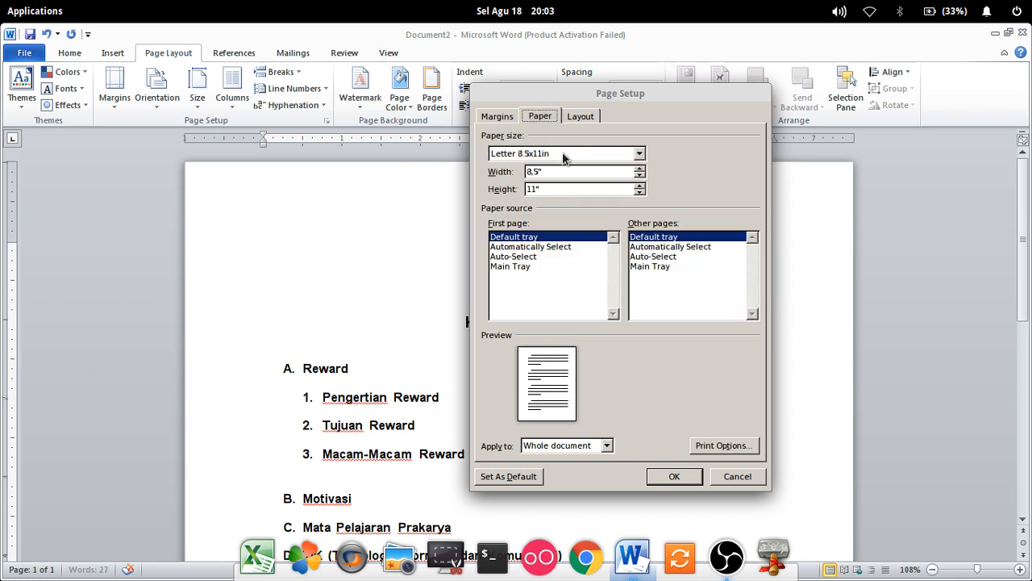
click(639, 154)
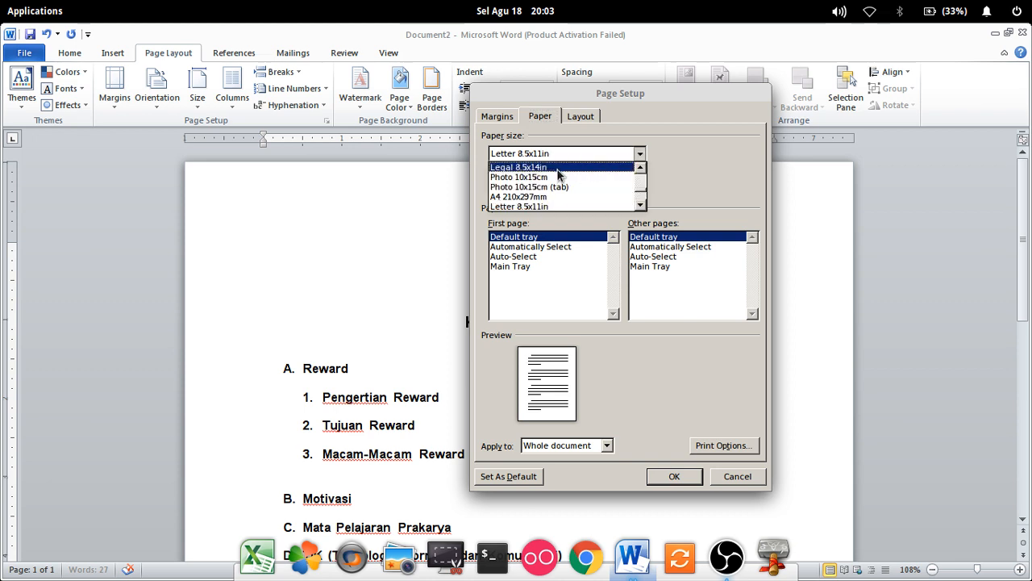
click(516, 196)
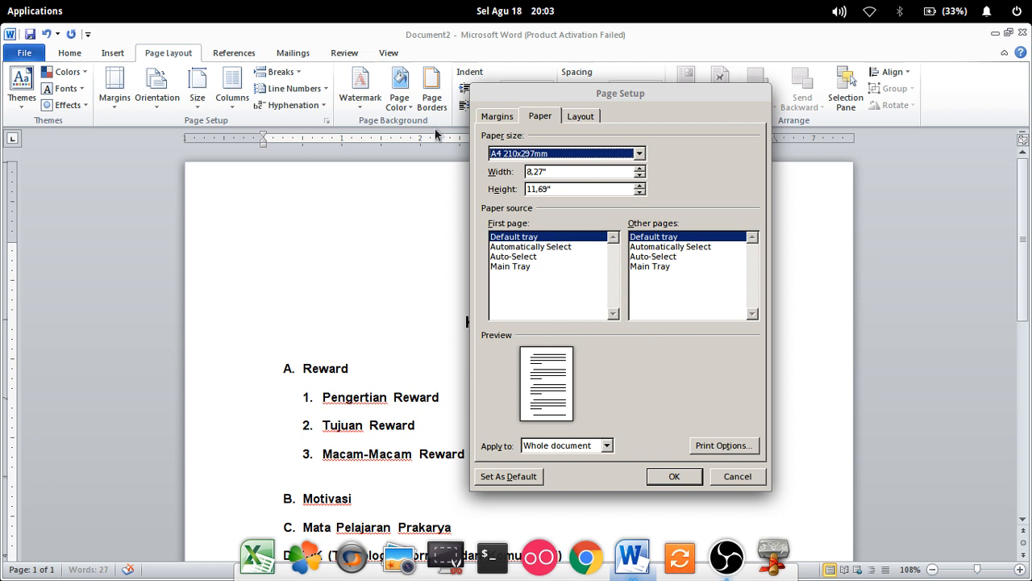
click(678, 477)
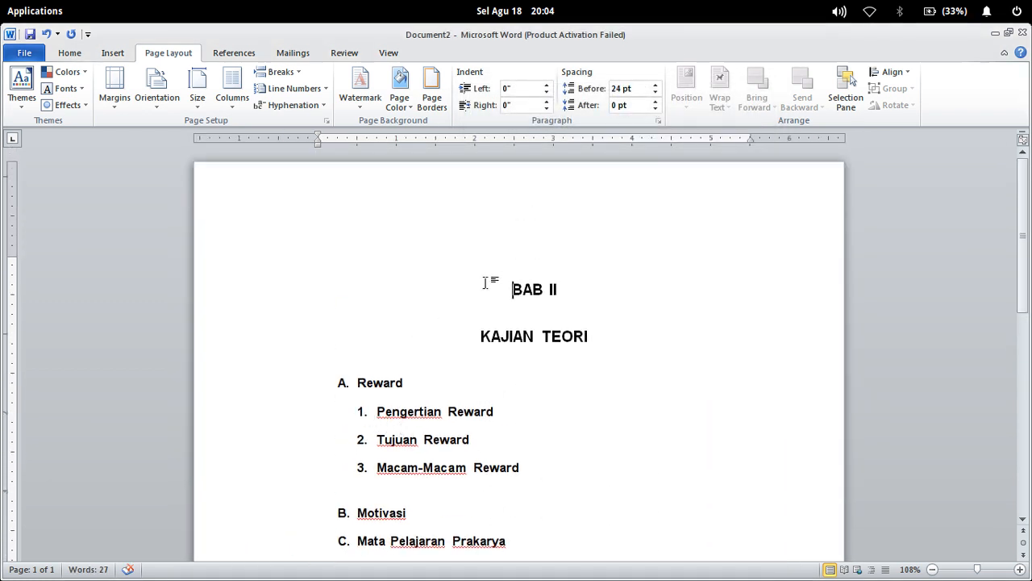
Set the line spacing of the entire BAB II outline to 2,0
drag(490, 279, 624, 460)
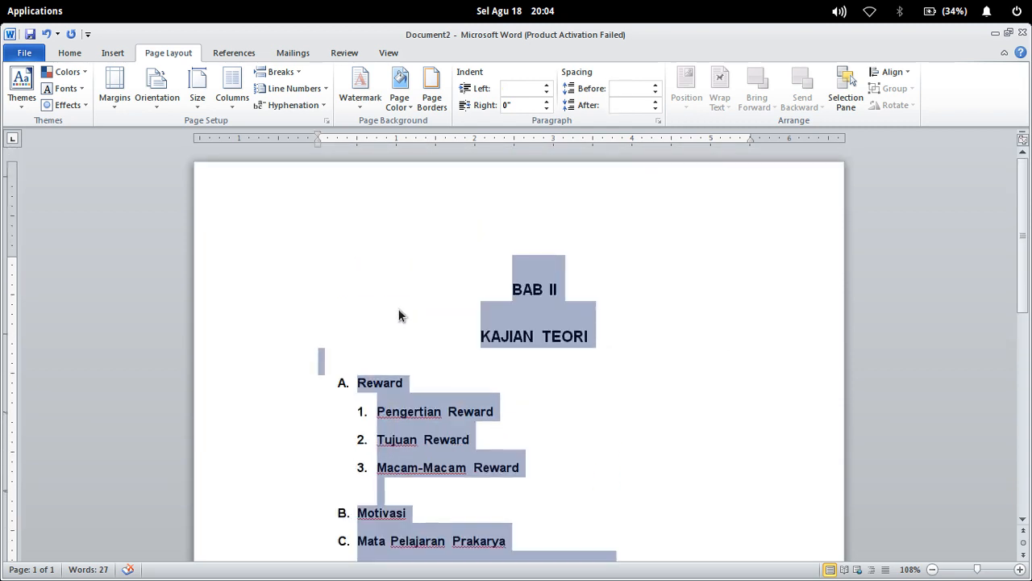
click(68, 54)
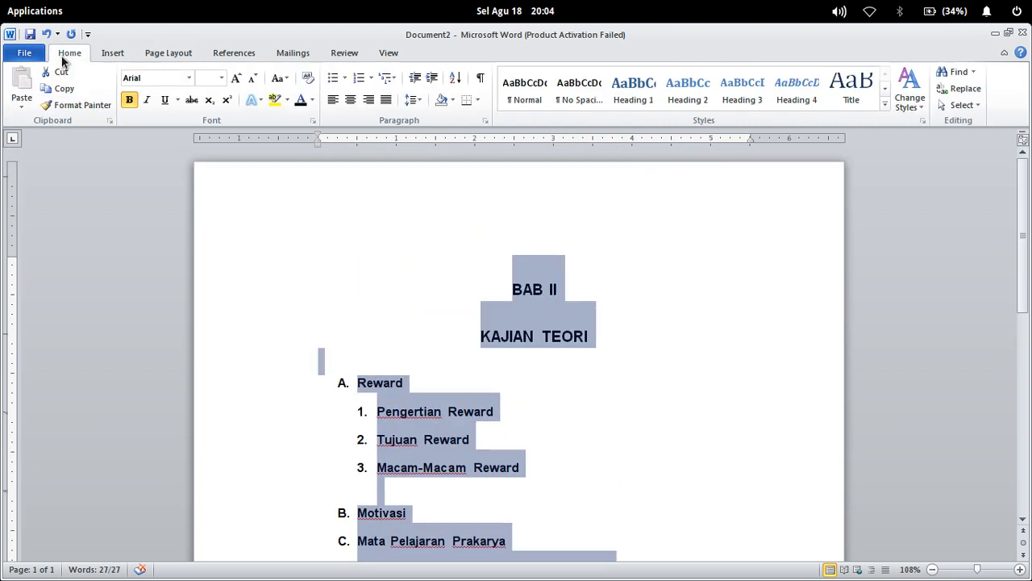
click(411, 99)
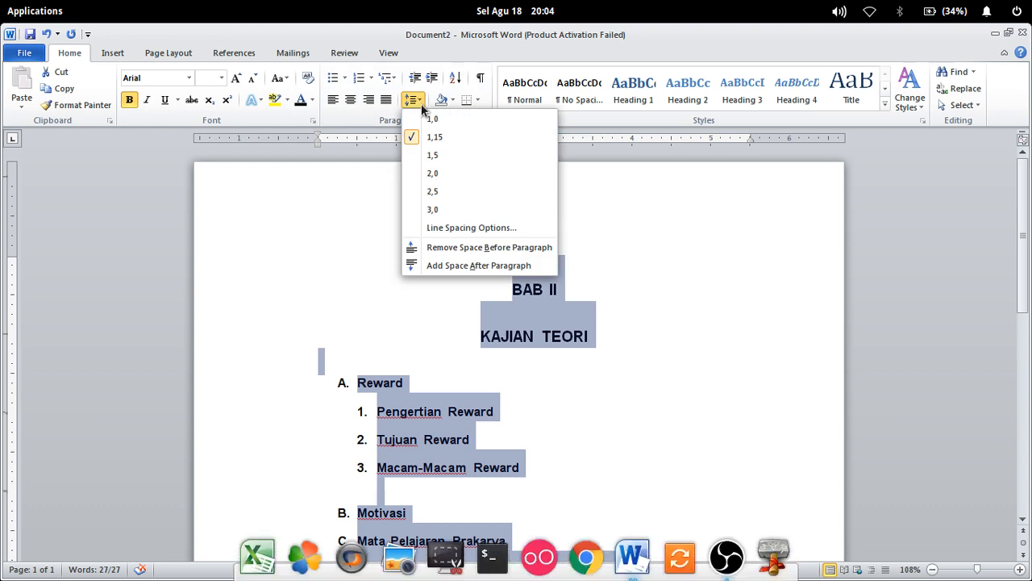
click(436, 173)
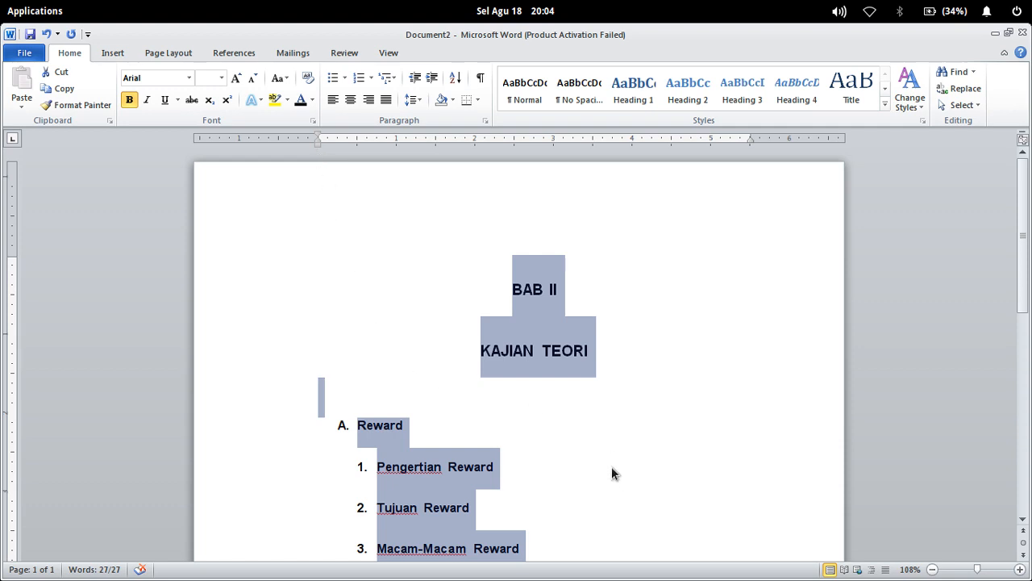
scroll(612, 468, down, 3)
scroll(495, 392, up, 2)
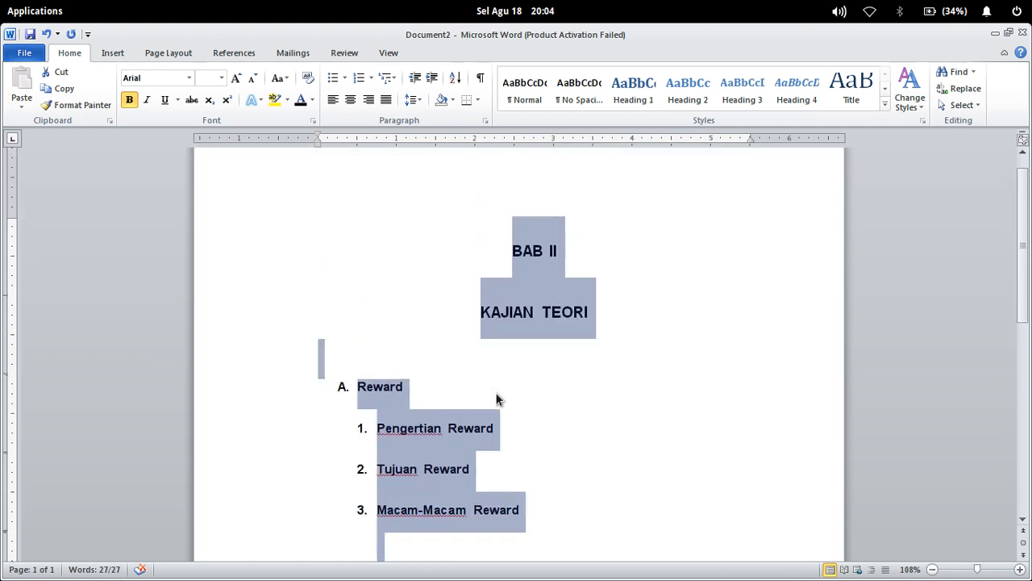
click(416, 102)
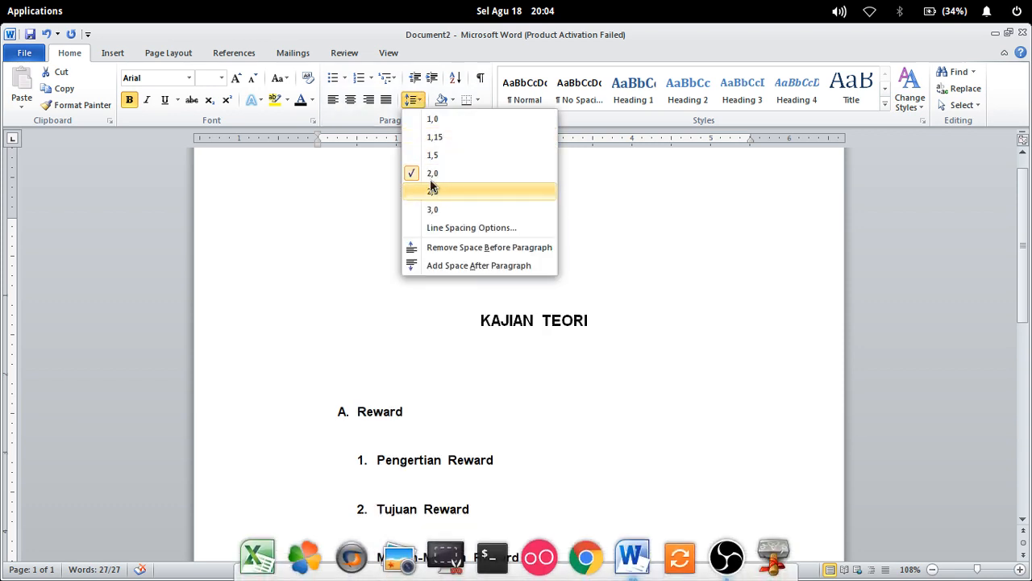
click(430, 177)
scroll(583, 417, down, 4)
scroll(618, 427, up, 3)
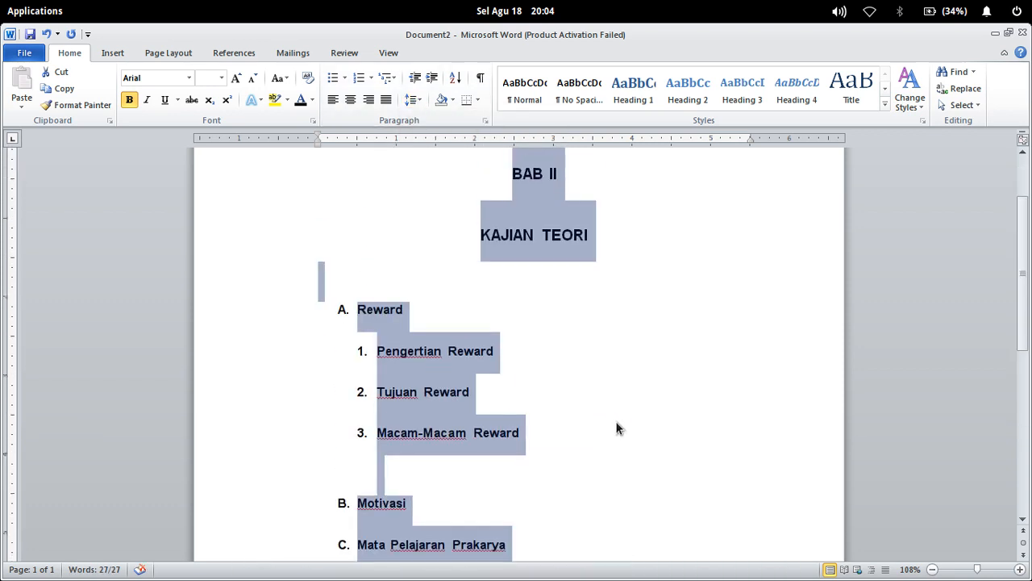
Delete the empty paragraph between the Macam-Macam Reward and Motivasi headings
click(572, 441)
click(348, 476)
key(Down)
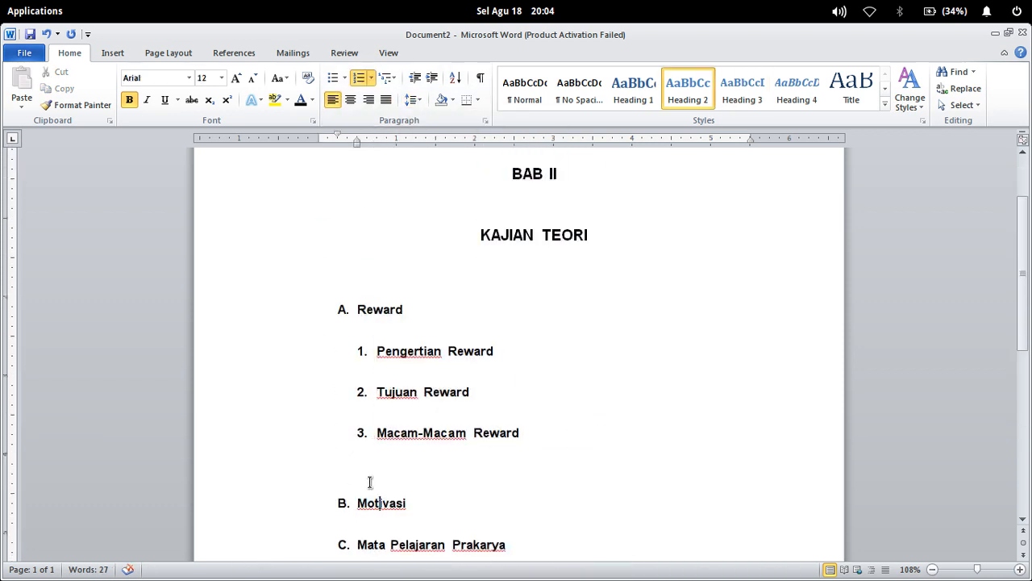
click(372, 480)
key(BackSpace)
key(BackSpace)
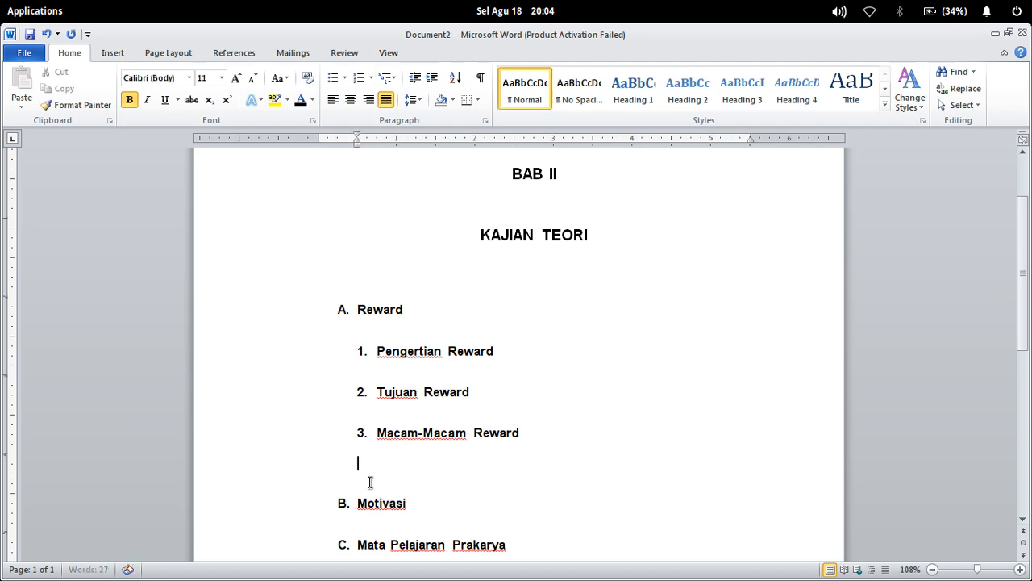
Insert an empty line above the BAB II title and place the cursor on it
scroll(579, 447, up, 2)
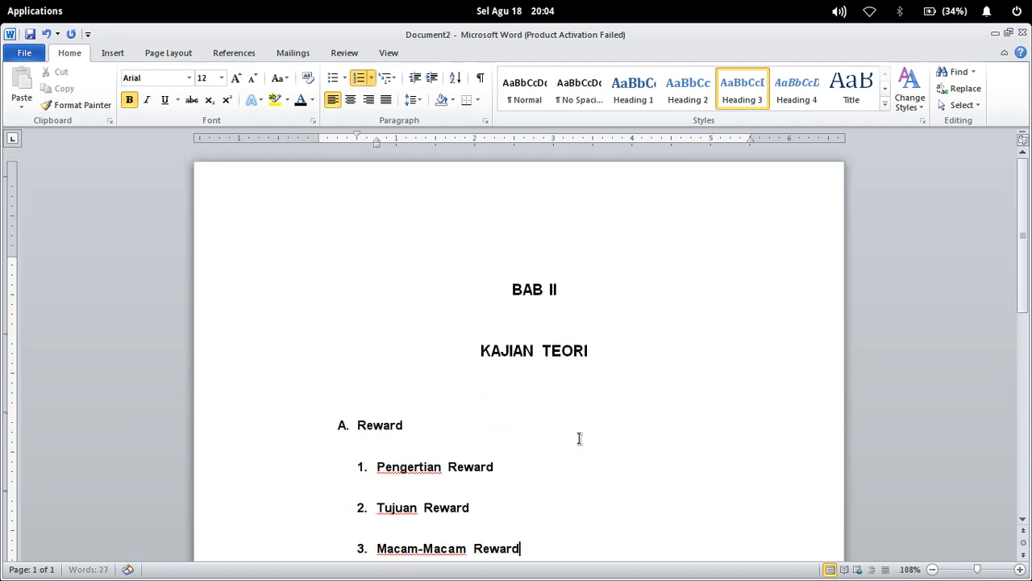
click(503, 278)
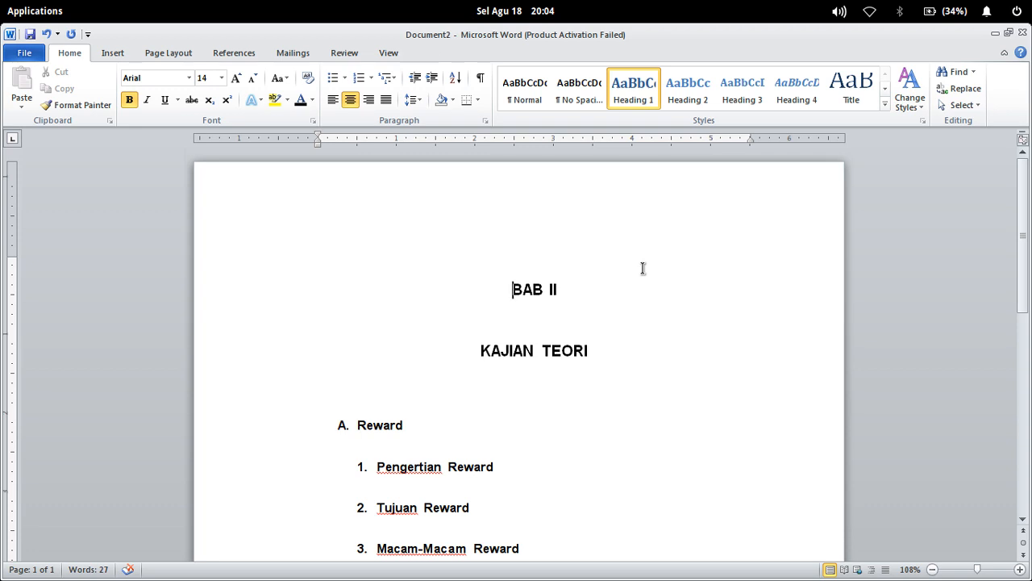
key(Return)
key(Up)
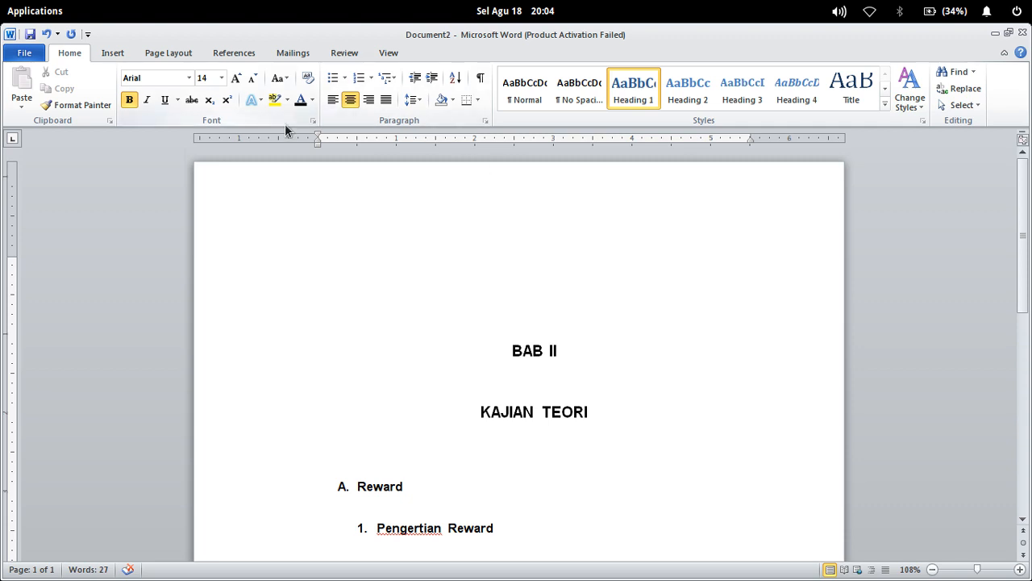
Insert a table of contents in the Automatic Table 1 format on the empty line above BAB II
click(231, 55)
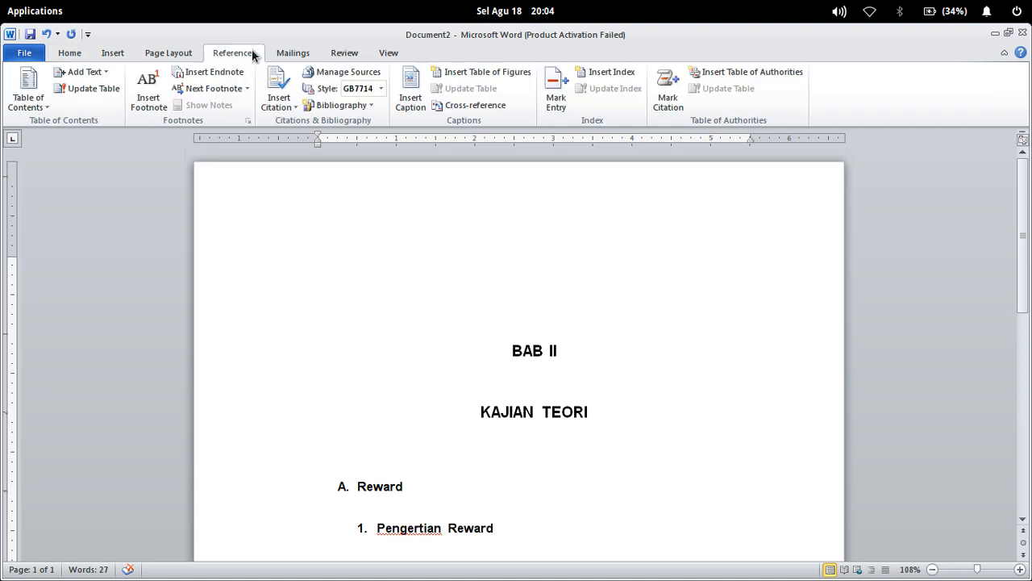
click(37, 107)
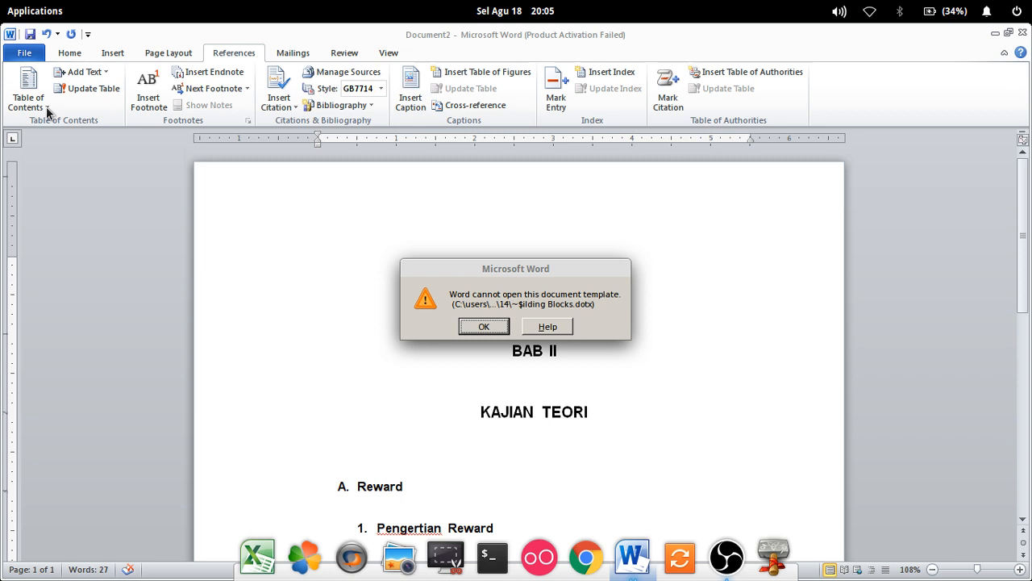
click(484, 326)
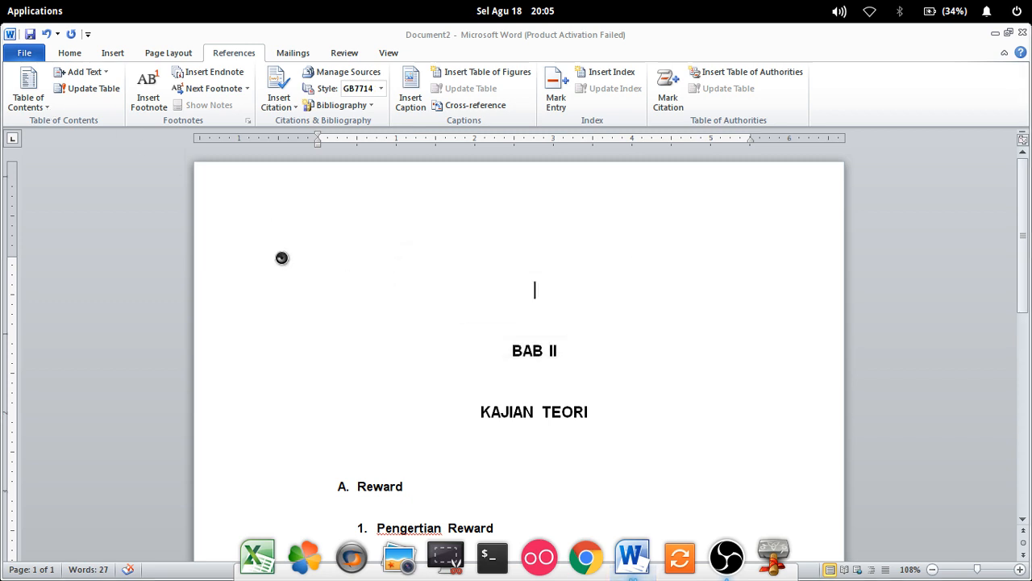
click(20, 90)
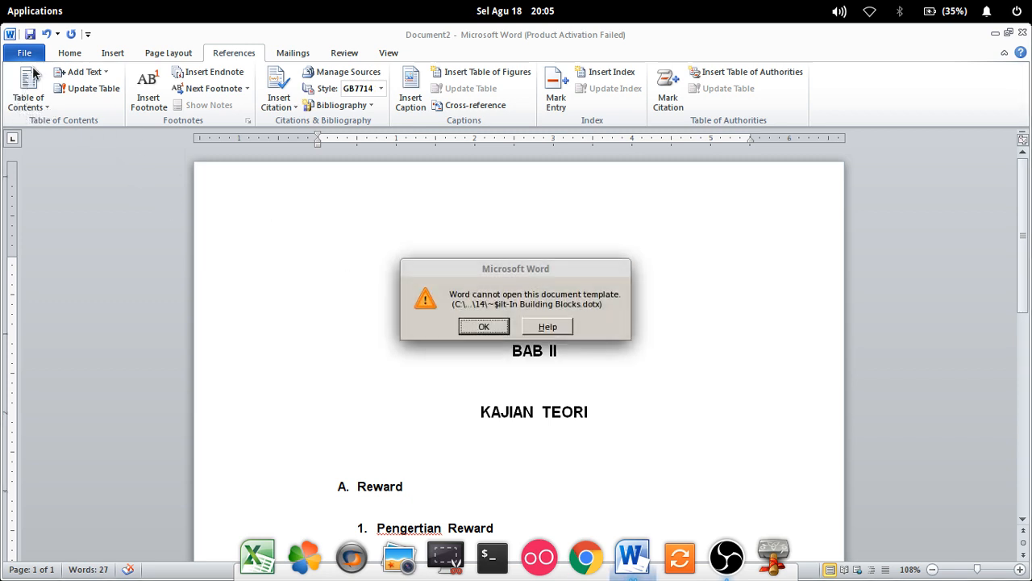
click(497, 324)
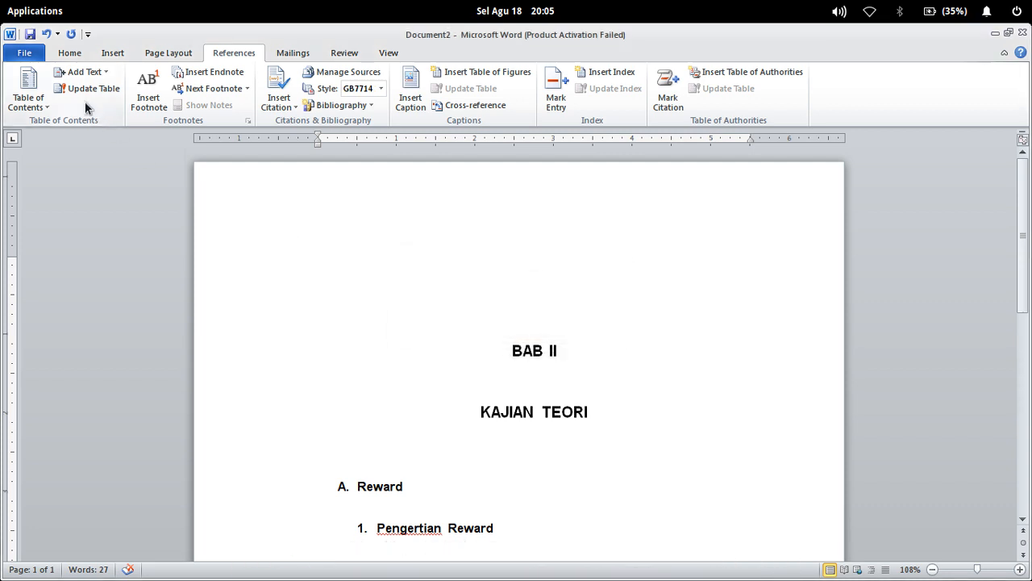
click(36, 113)
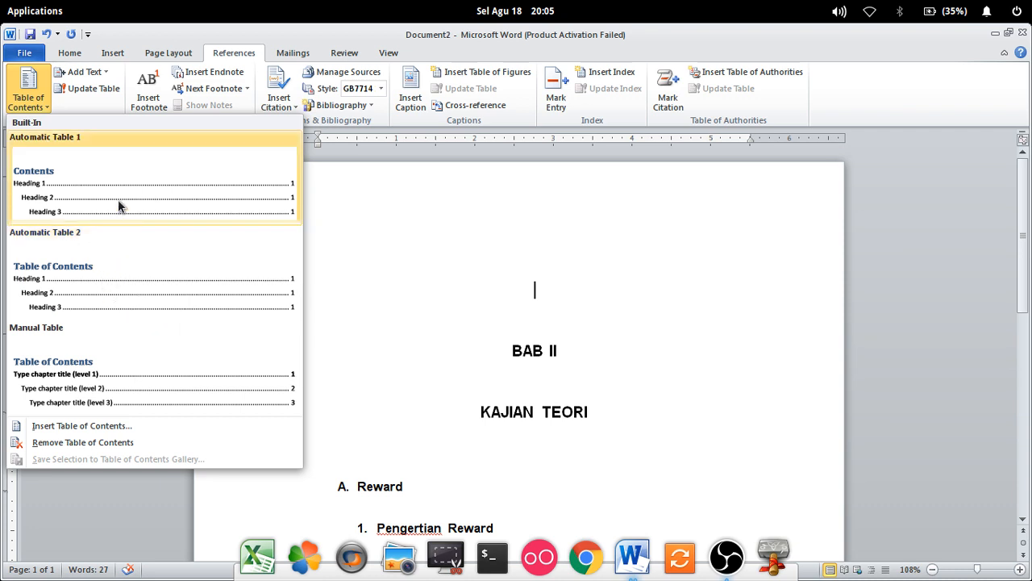
click(78, 191)
scroll(507, 250, up, 5)
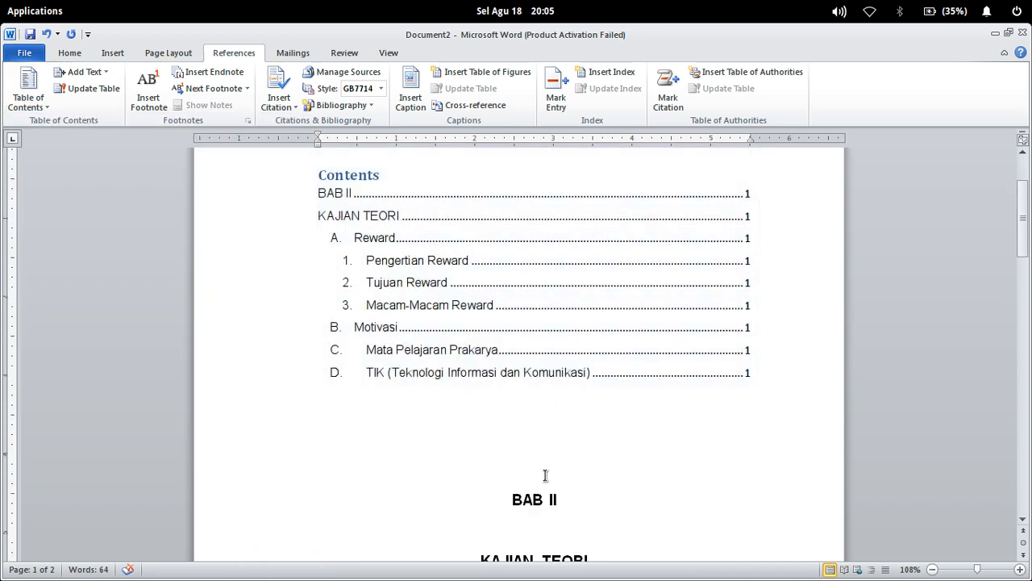
Add blank lines between the table of contents and the BAB II title to push the chapter onto the following page
key(Return)
key(Return)
key(Return)
scroll(556, 433, down, 7)
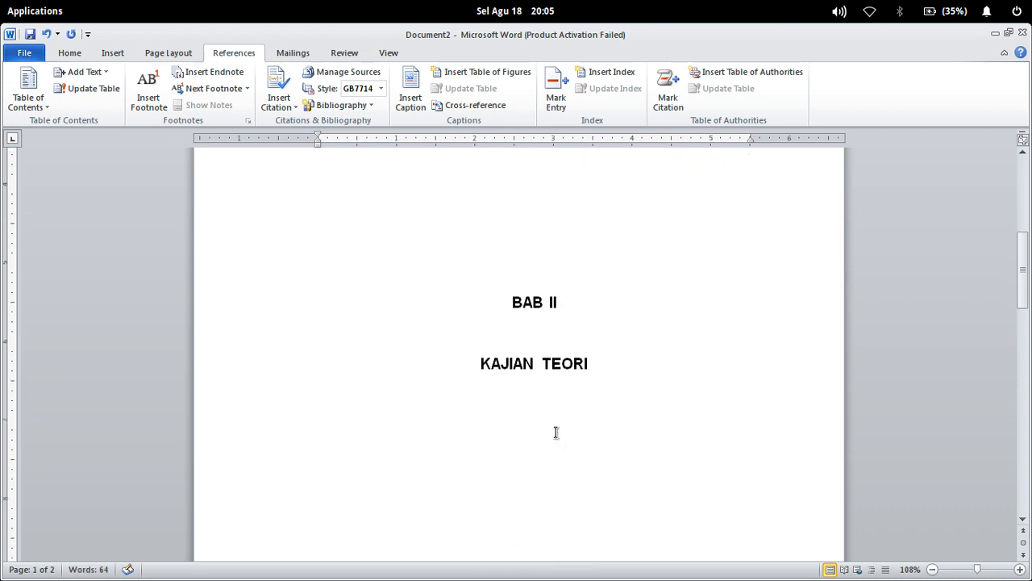
key(Return)
key(Return)
key(Return)
key(Return)
key(Return)
key(Return)
key(Return)
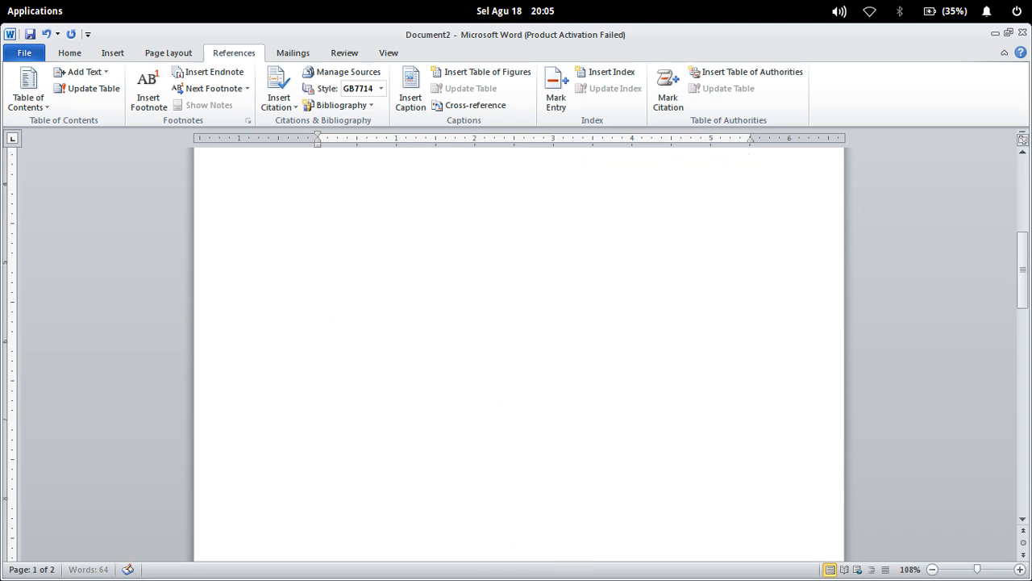
scroll(583, 400, down, 7)
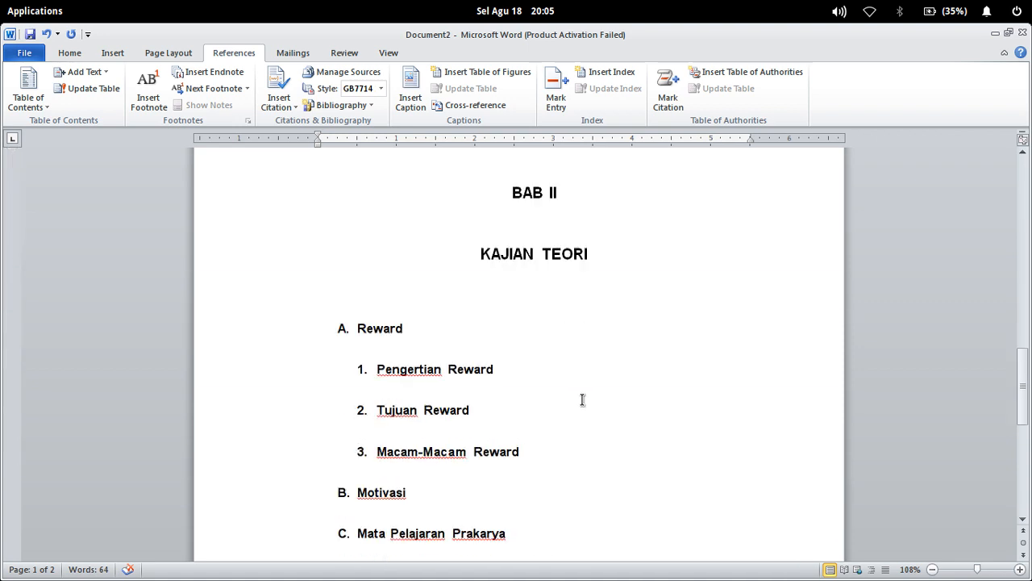
Replace the table of contents title "Contents" with "DAFTAR ISI"
scroll(582, 400, up, 10)
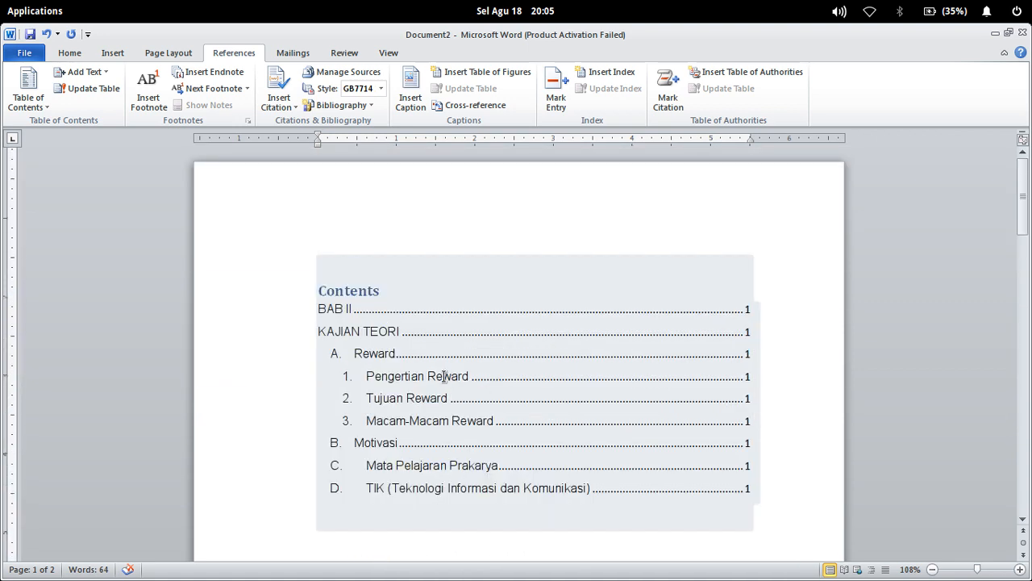
click(448, 395)
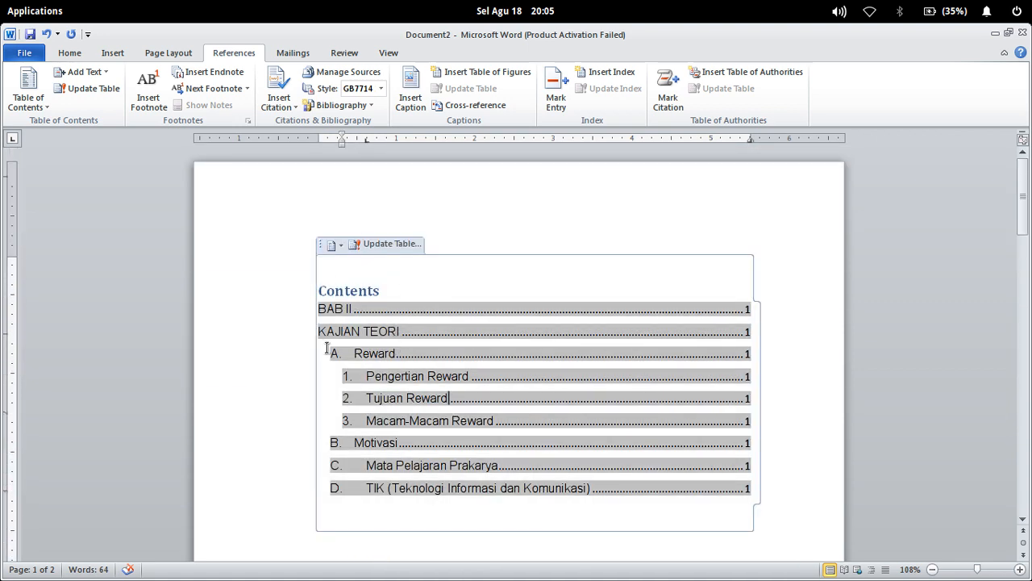
triple_click(338, 295)
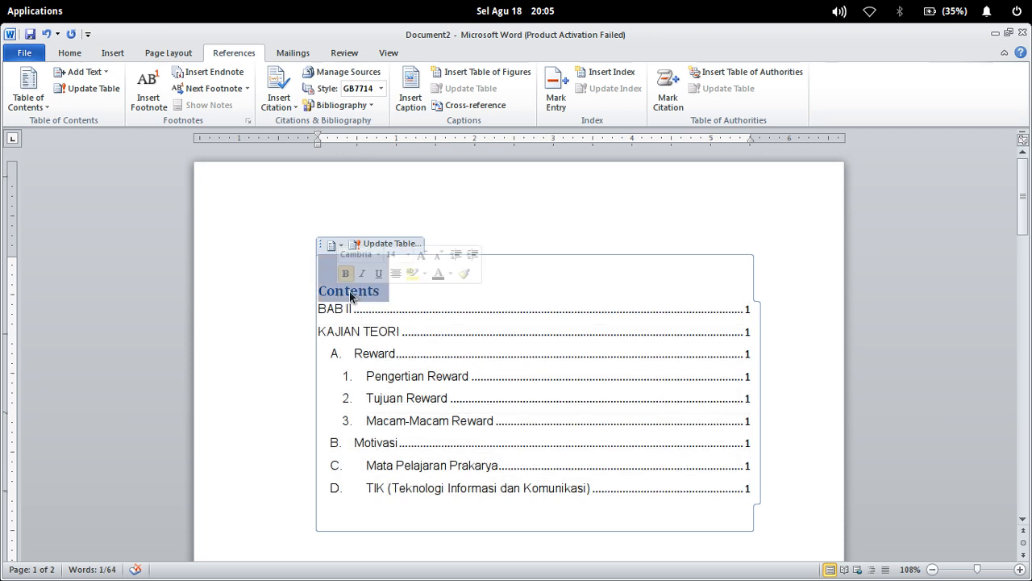
key(BackSpace)
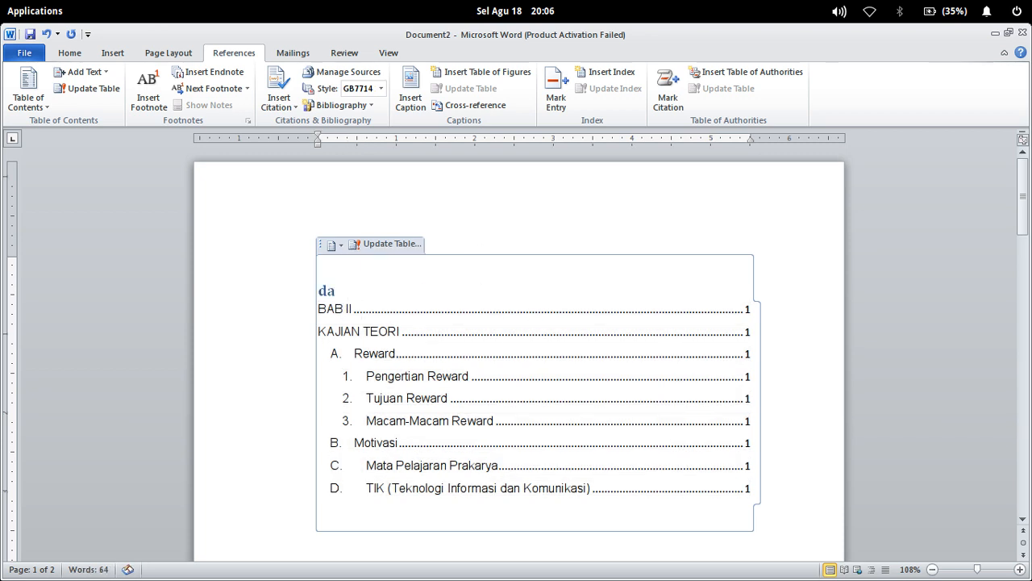
text(DAFTAR ISI)
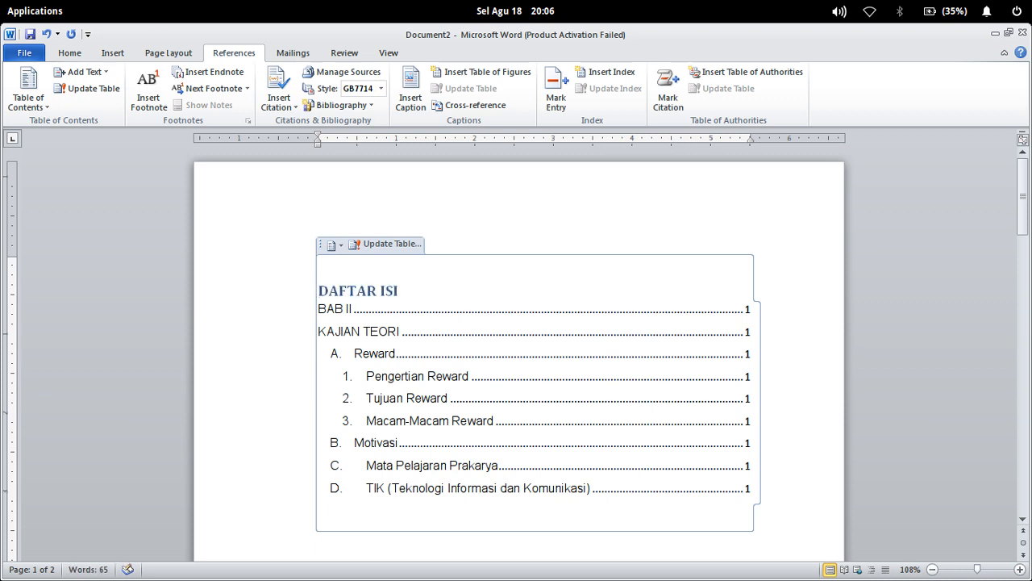
Centre the DAFTAR ISI title and change its font colour to black
click(69, 51)
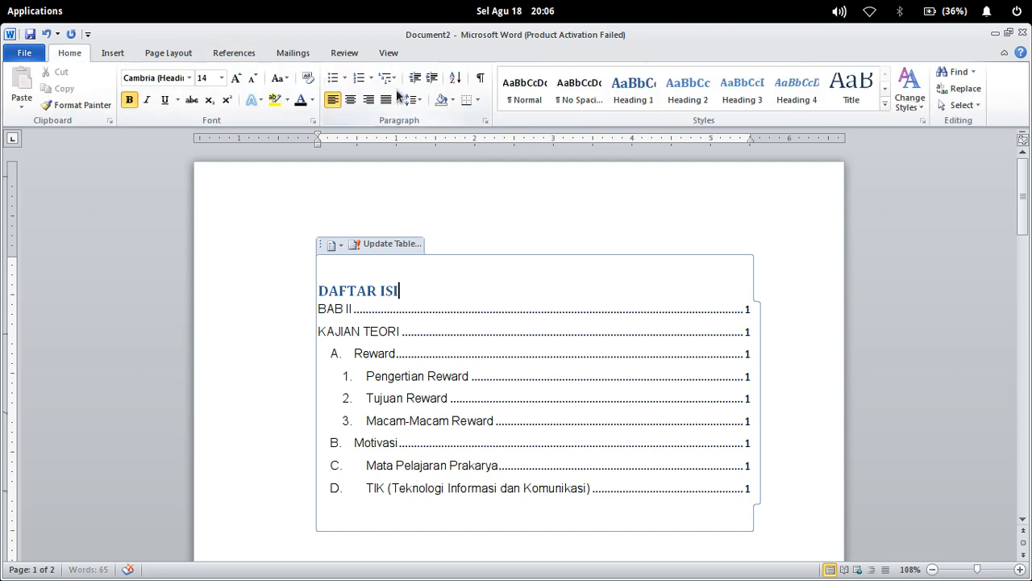
click(350, 99)
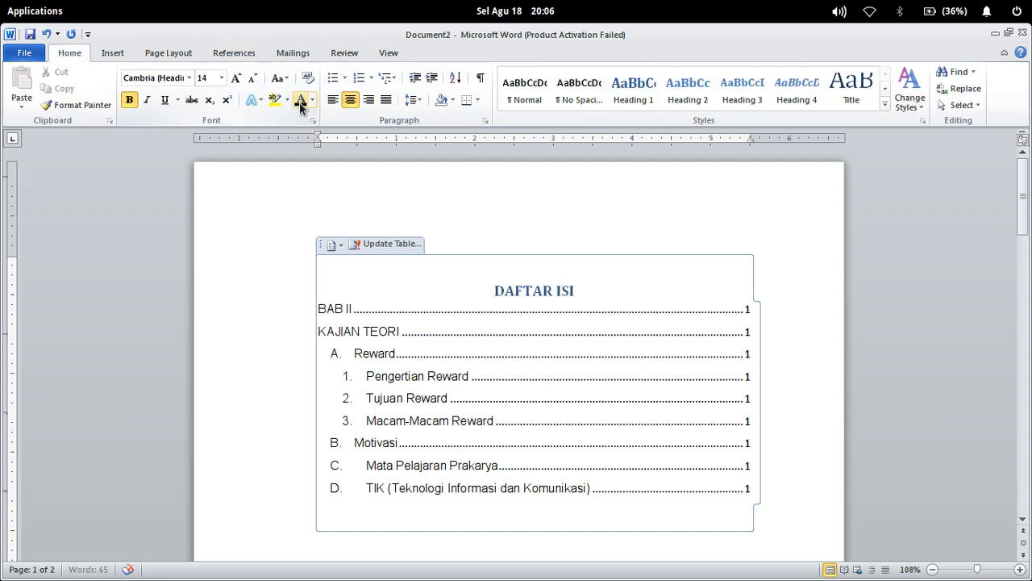
drag(494, 290, 576, 302)
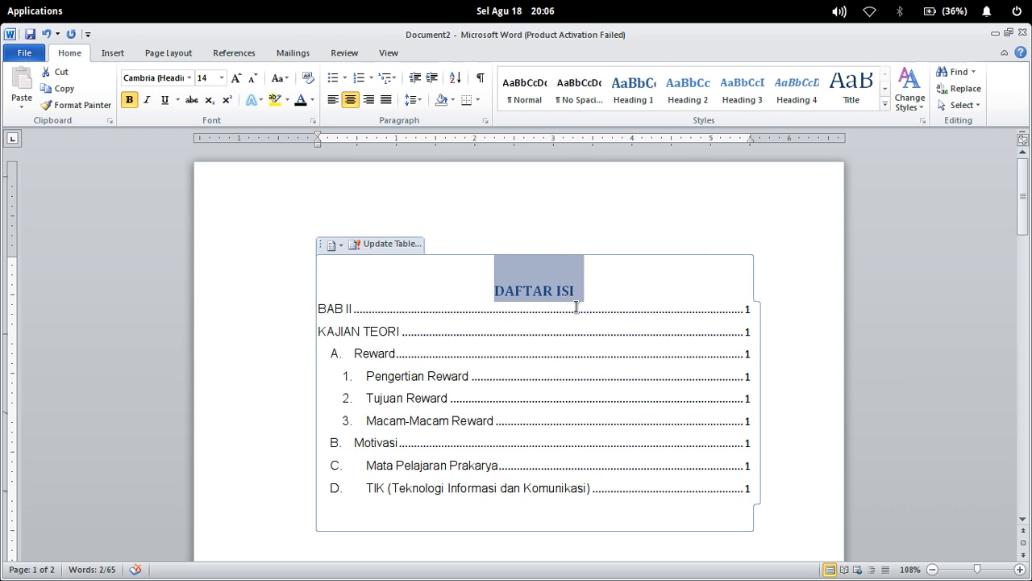
click(636, 425)
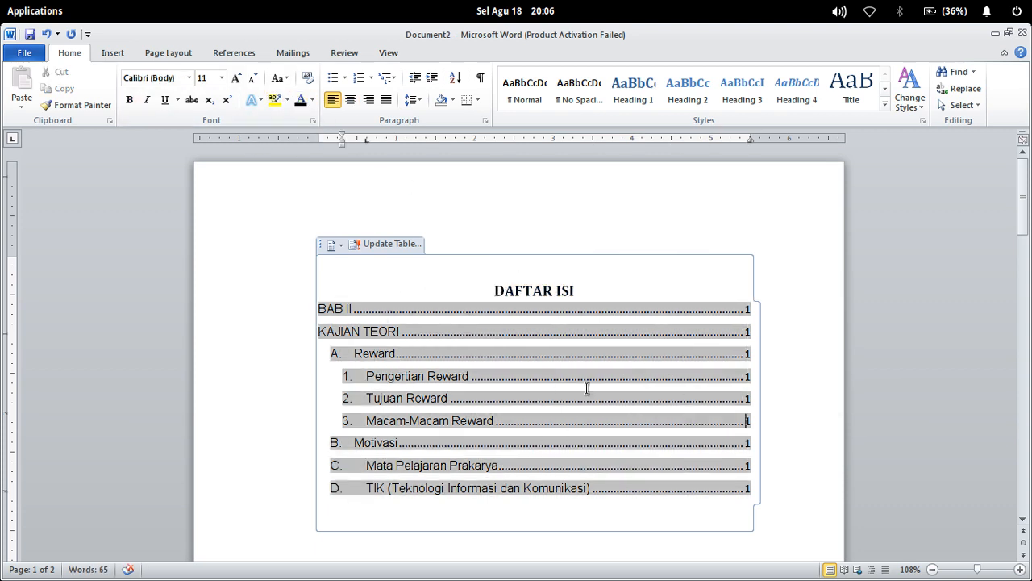
Examine which pages the table of contents and the BAB II chapter headings occupy
scroll(564, 338, down, 3)
scroll(540, 339, down, 8)
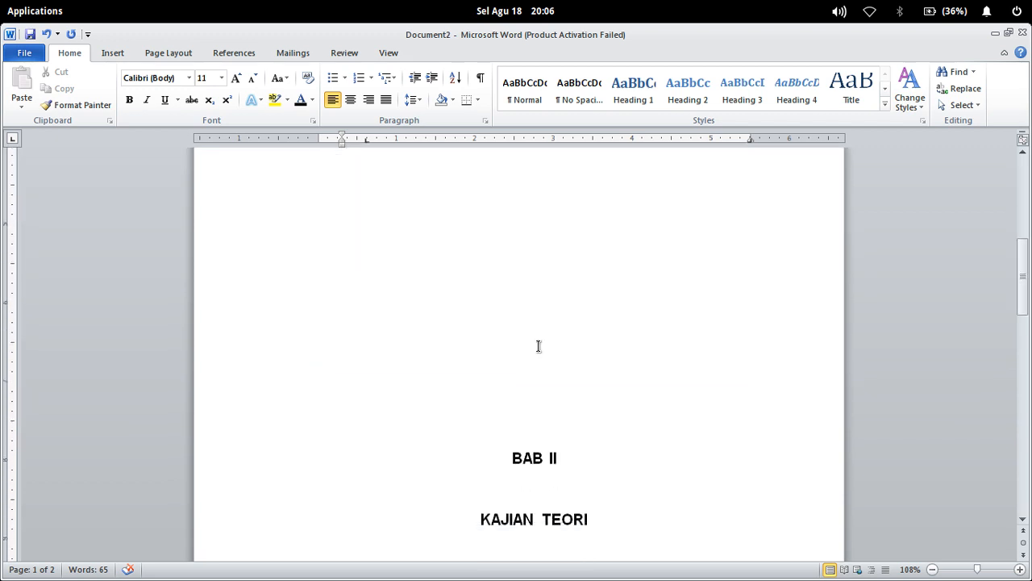
click(545, 300)
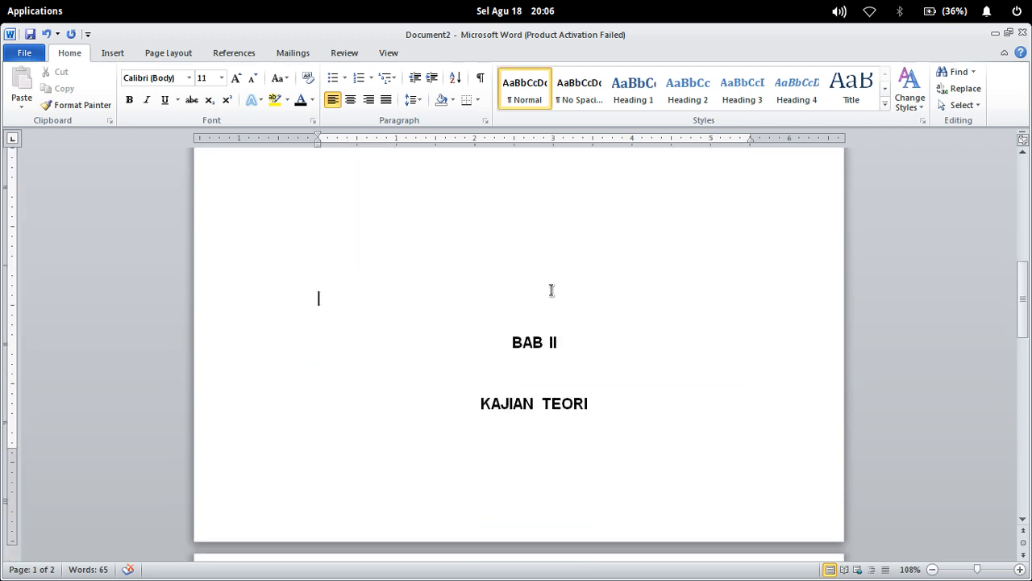
scroll(558, 312, up, 5)
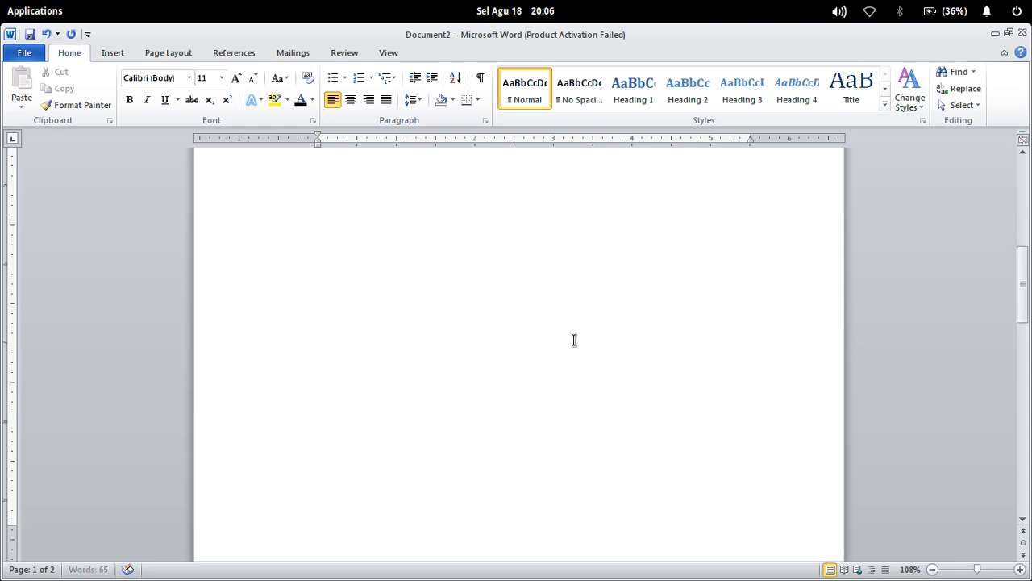
scroll(584, 347, down, 5)
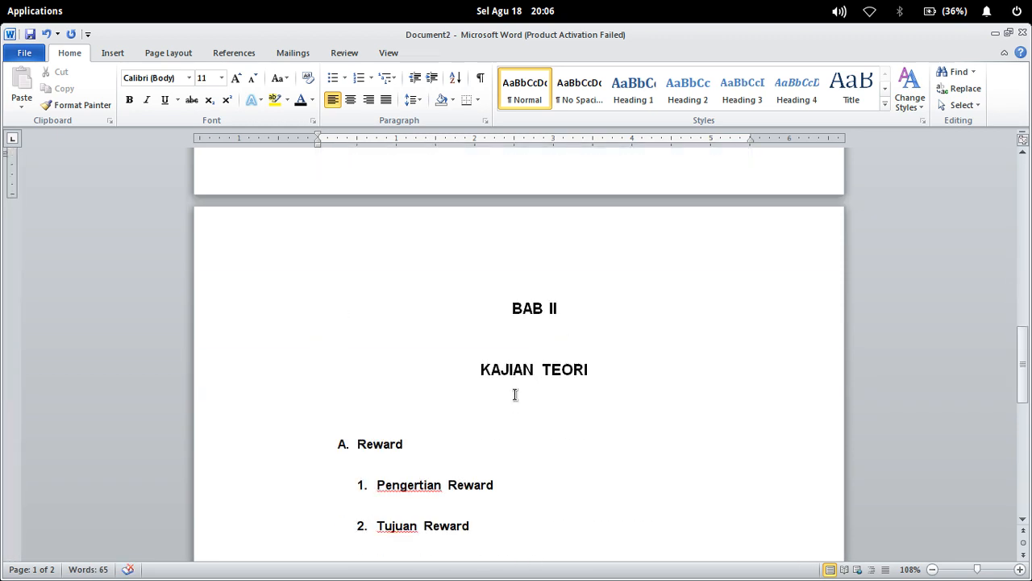
scroll(411, 375, down, 10)
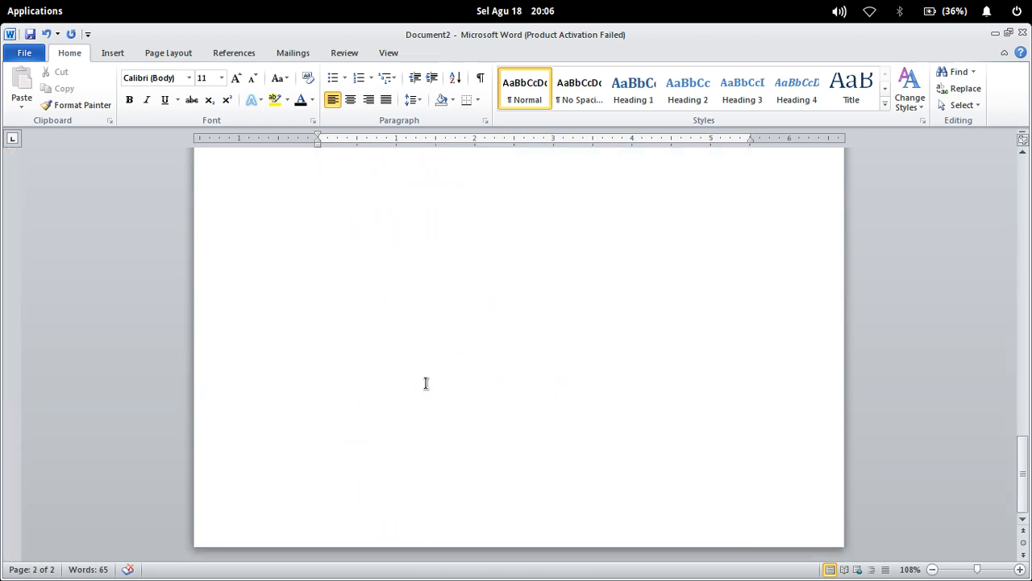
scroll(484, 387, up, 15)
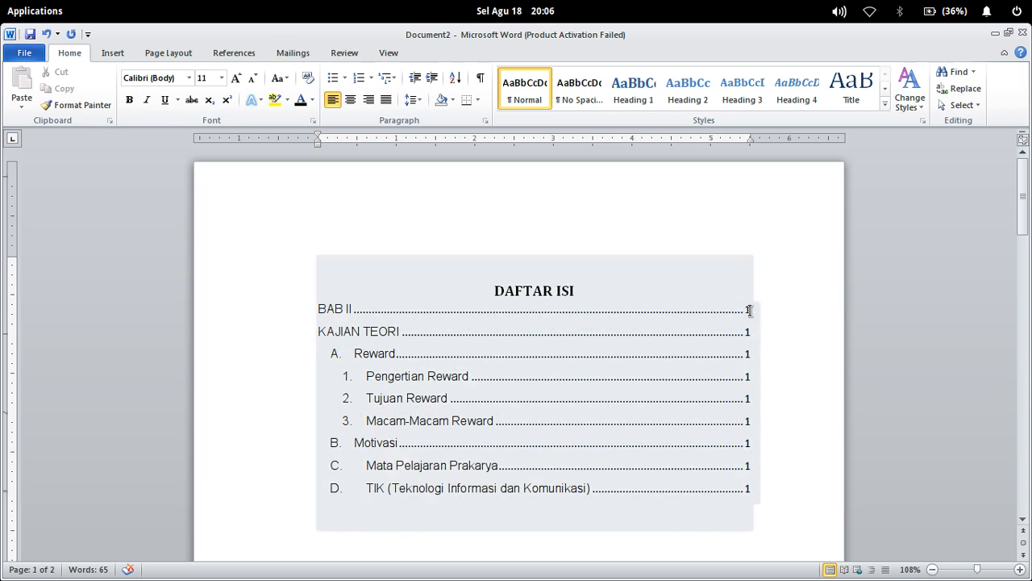
Update the DAFTAR ISI table of contents using the Update entire table option
click(751, 308)
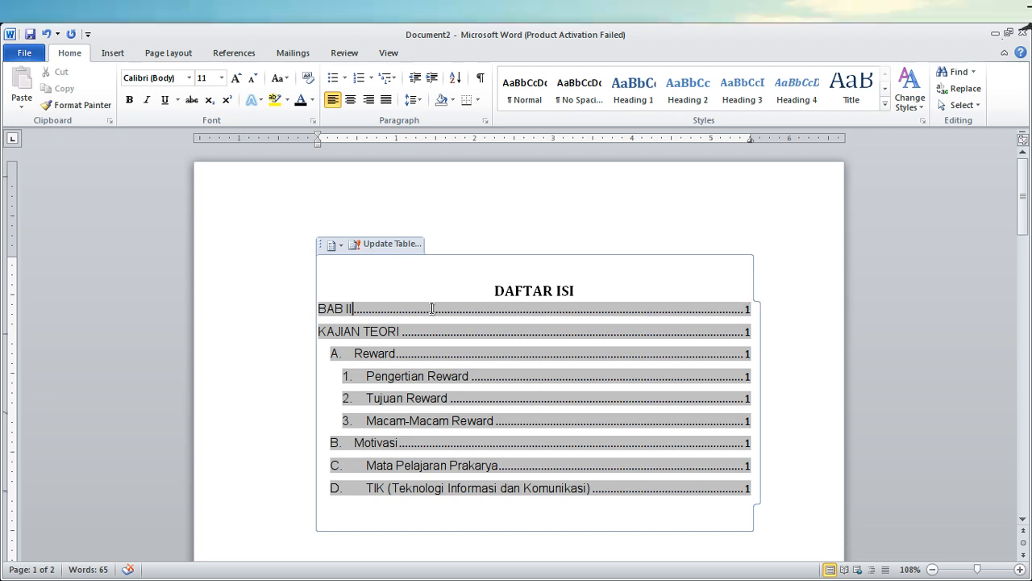
click(434, 308)
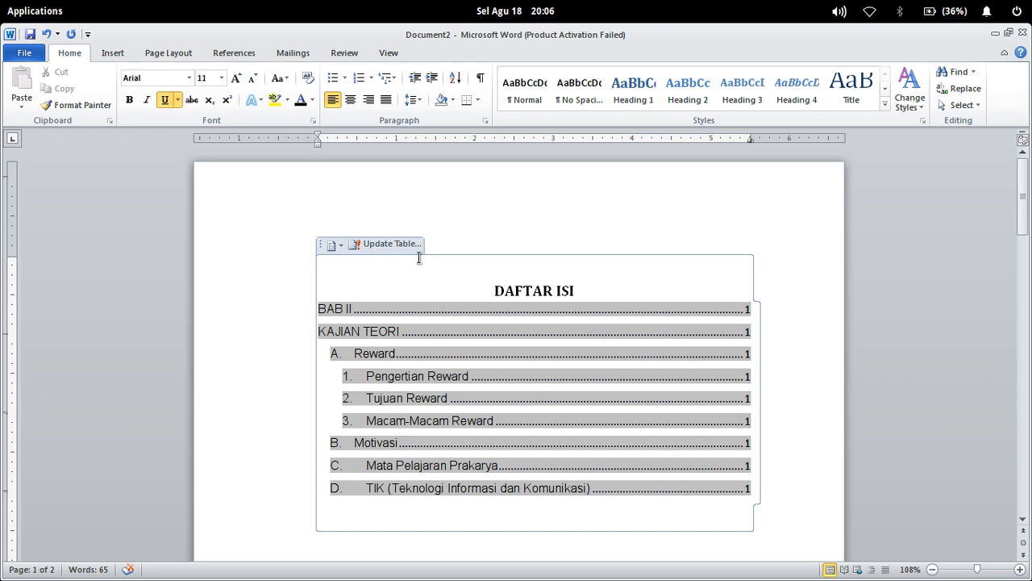
click(376, 251)
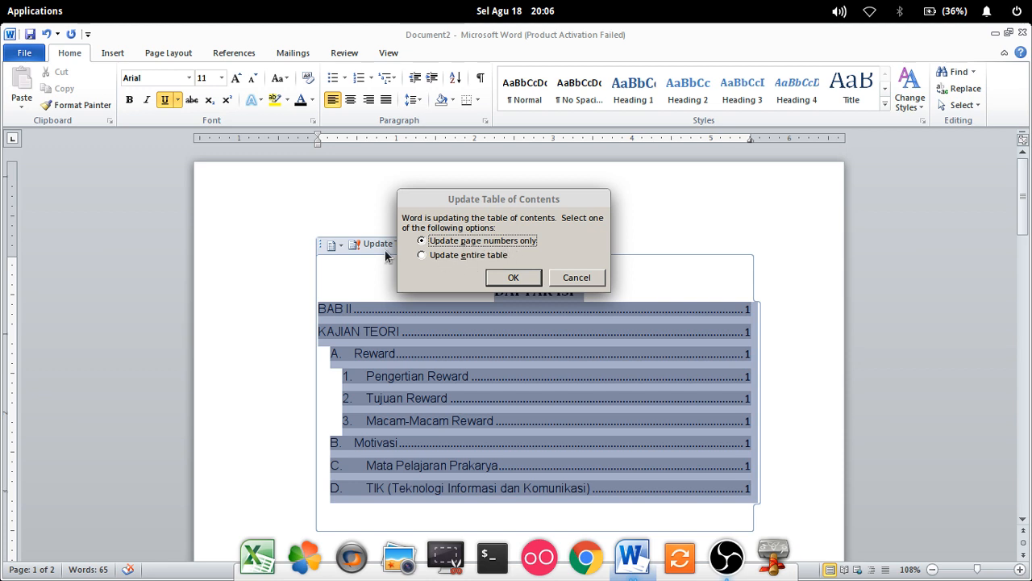
click(431, 260)
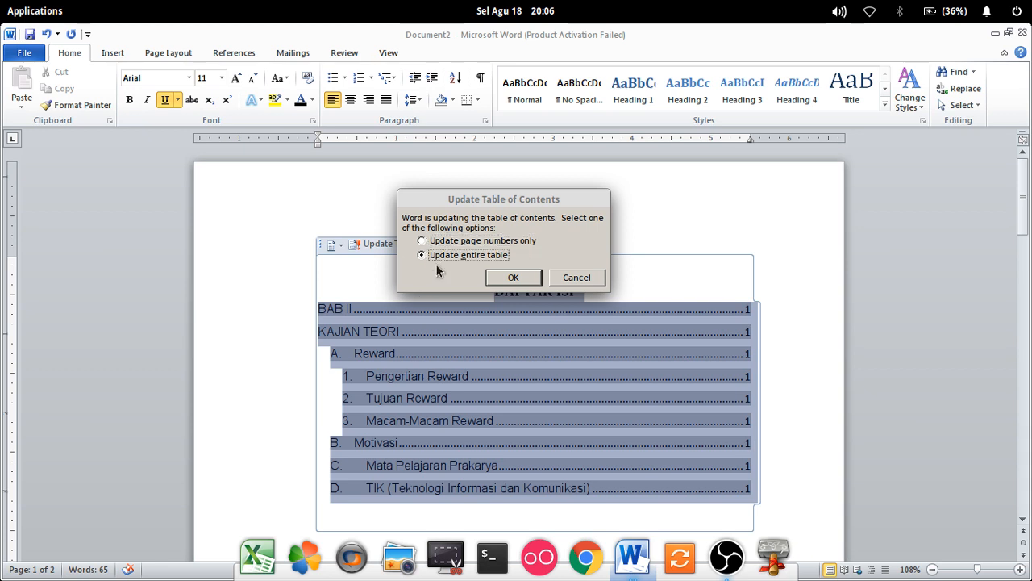
click(514, 277)
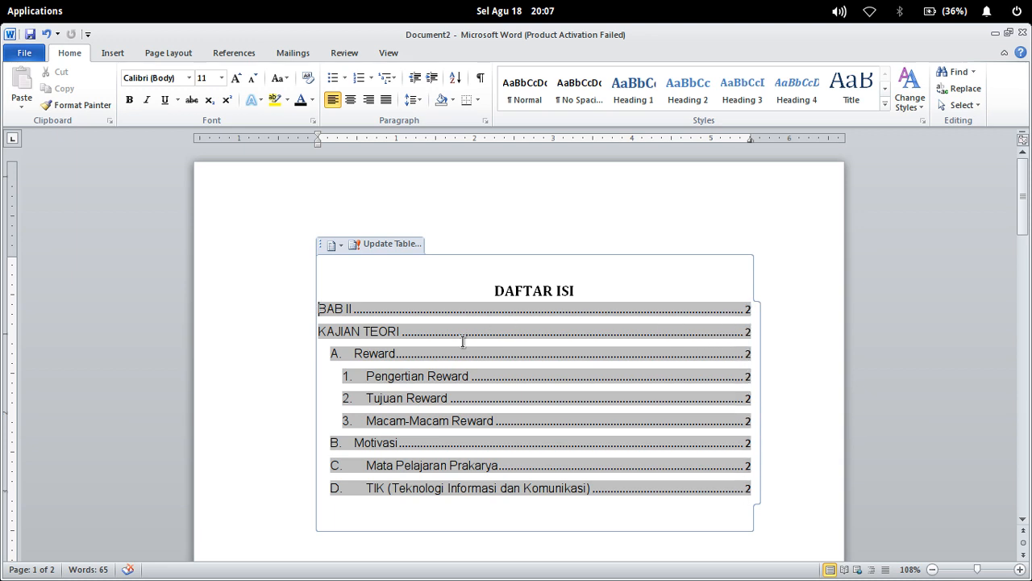
Add a blank line below the A. Reward heading in the chapter
scroll(552, 416, down, 10)
scroll(552, 417, down, 15)
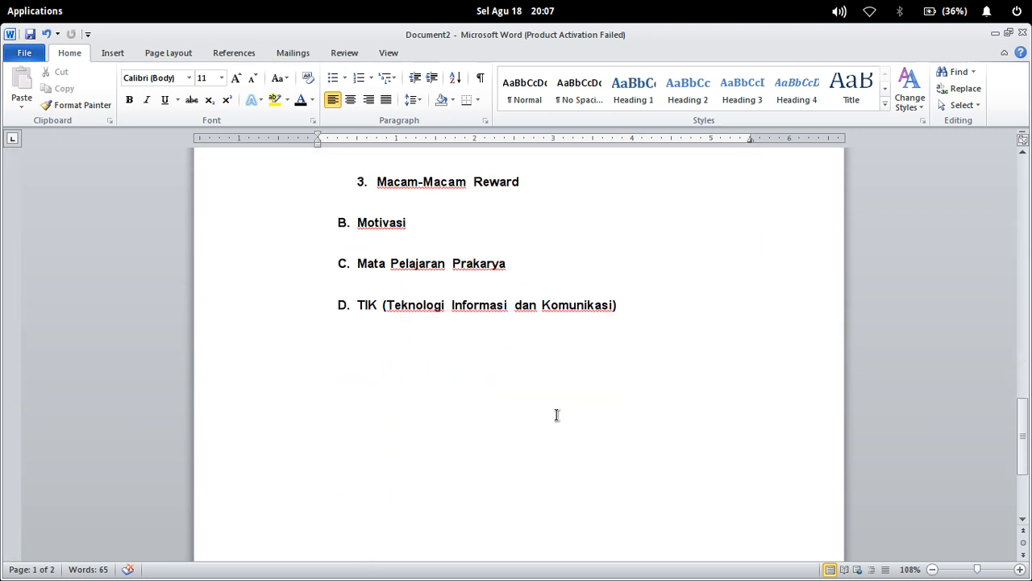
scroll(554, 417, up, 8)
scroll(556, 417, down, 4)
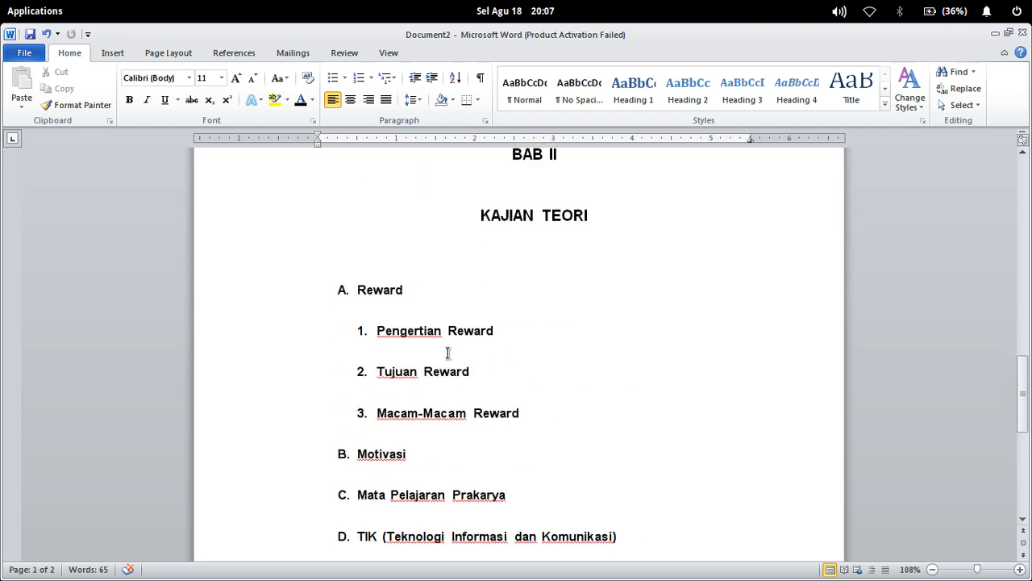
click(427, 300)
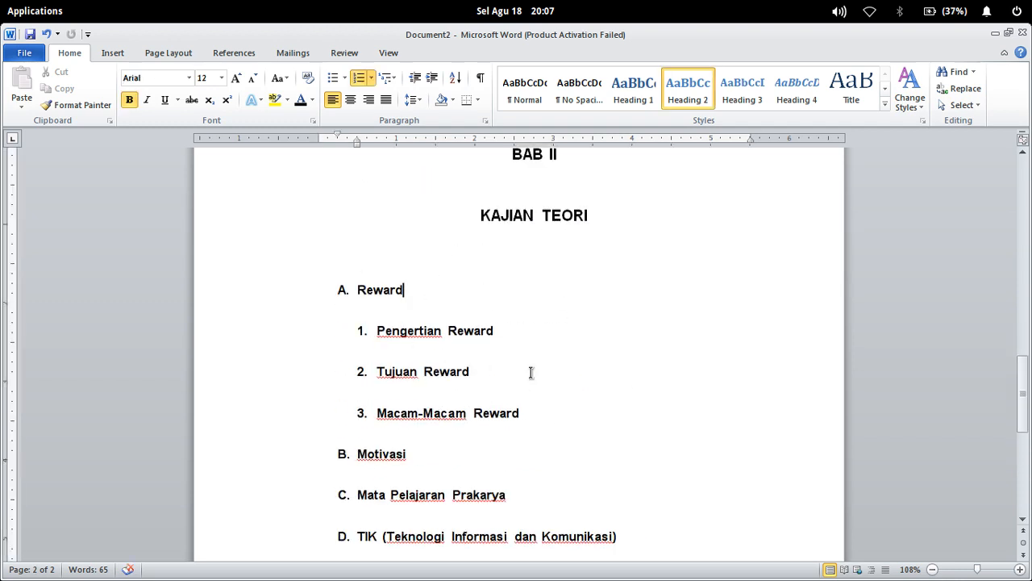
scroll(562, 399, up, 20)
scroll(549, 391, down, 16)
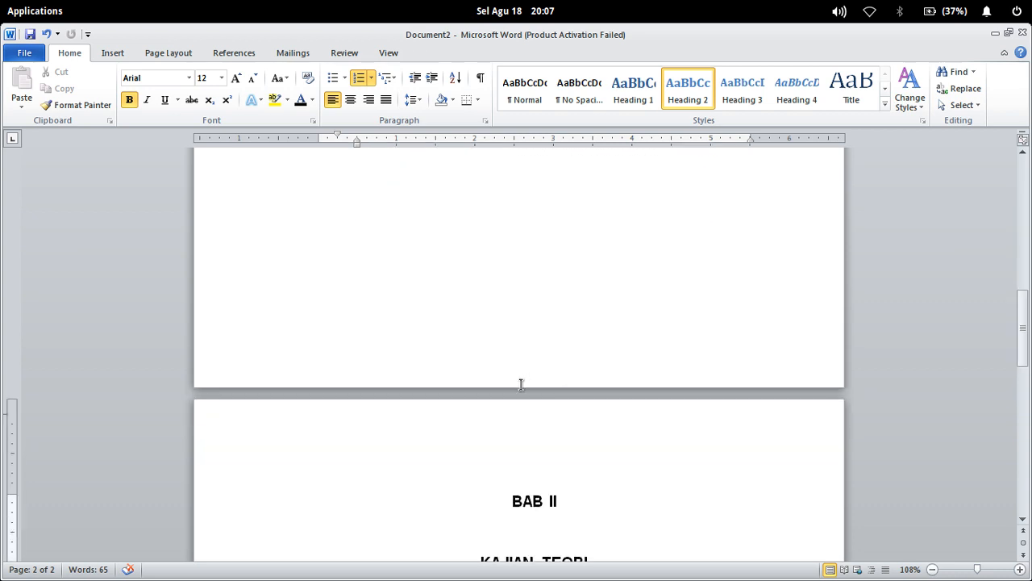
scroll(521, 385, down, 12)
key(Return)
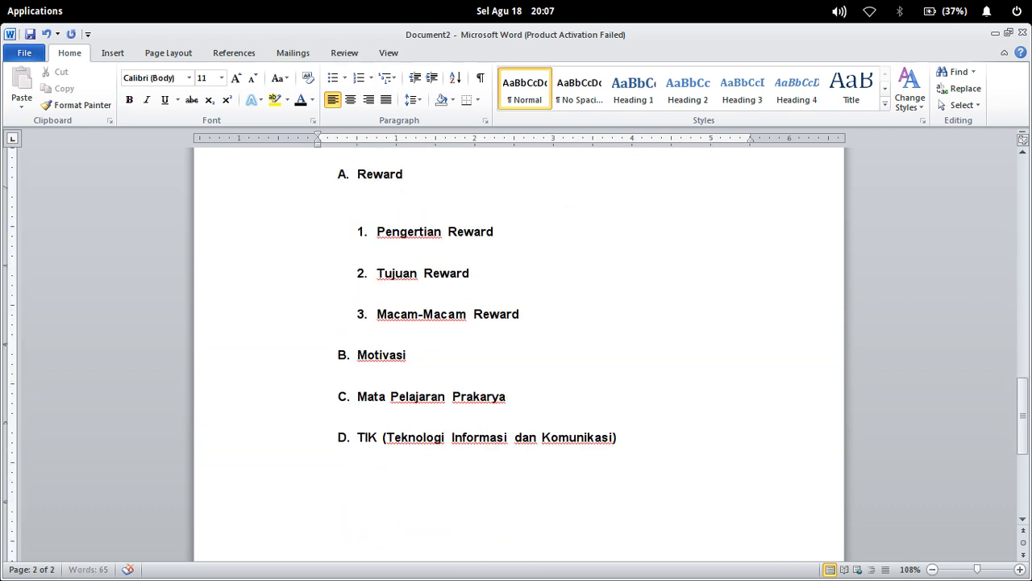
Add blank lines below the B. Motivasi heading until C. Mata Pelajaran Prakarya moves onto the following page
click(507, 239)
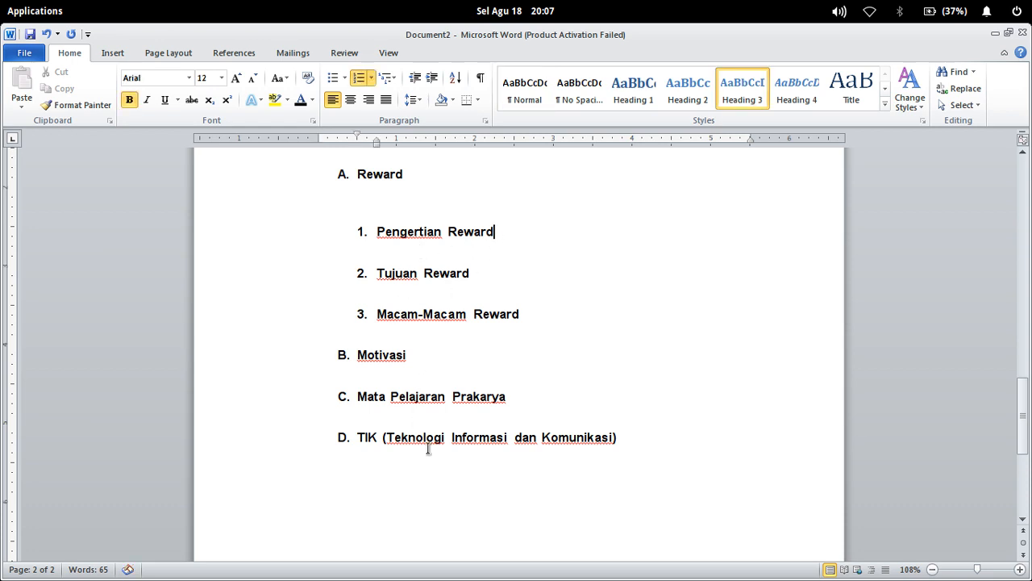
scroll(479, 459, up, 5)
scroll(473, 477, down, 4)
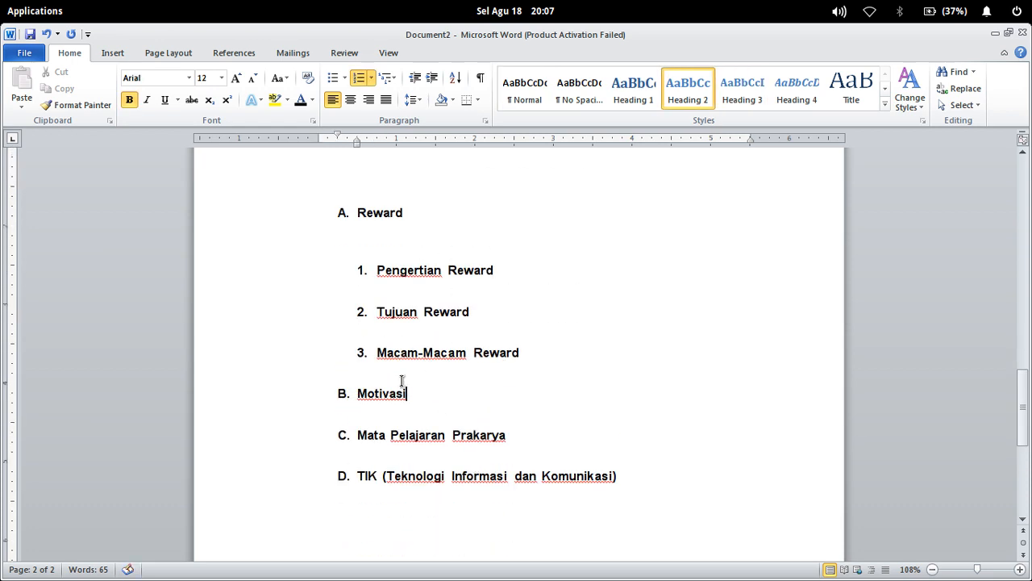
click(540, 439)
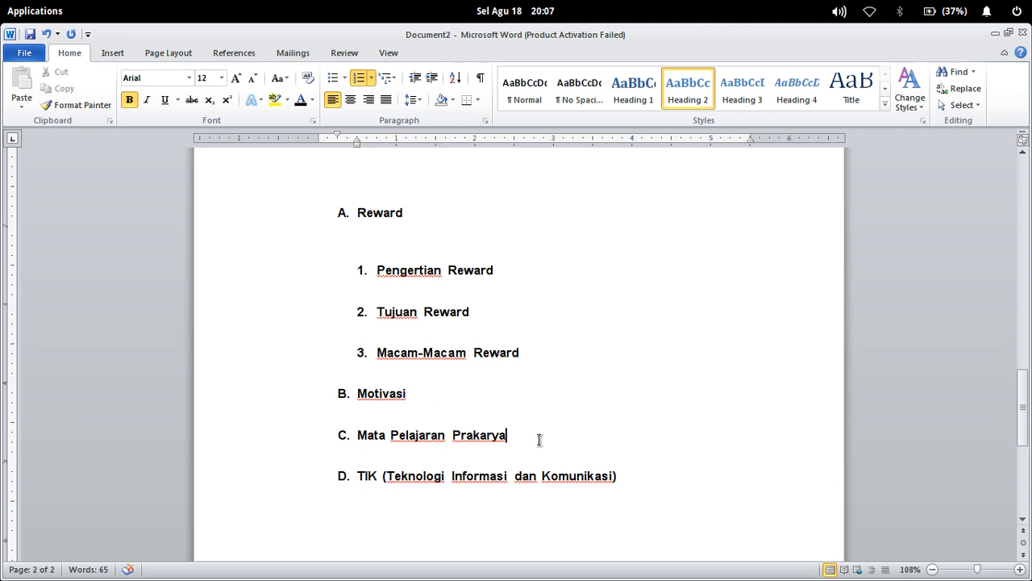
click(472, 392)
key(Return)
key(Return)
key(Return)
key(Return)
key(Return)
key(Return)
key(Return)
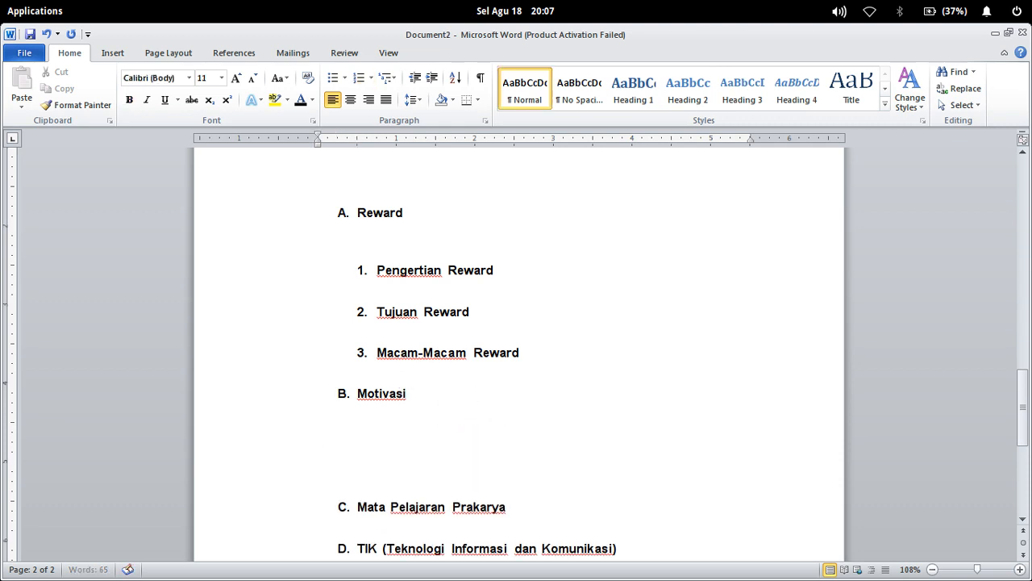
key(Return)
key(Return)
key(Return)
key(Return)
key(Return)
key(Return)
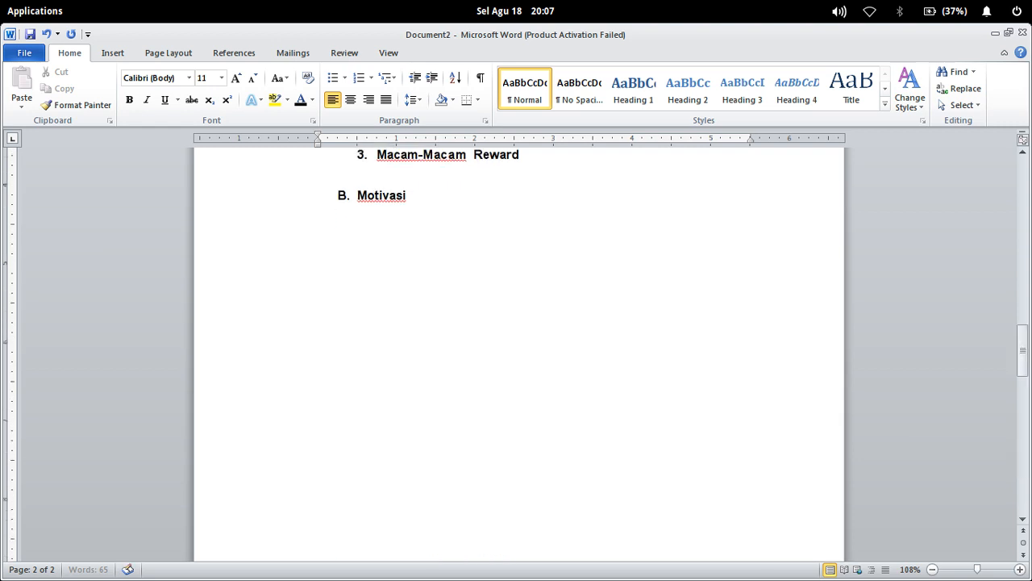
scroll(460, 387, down, 6)
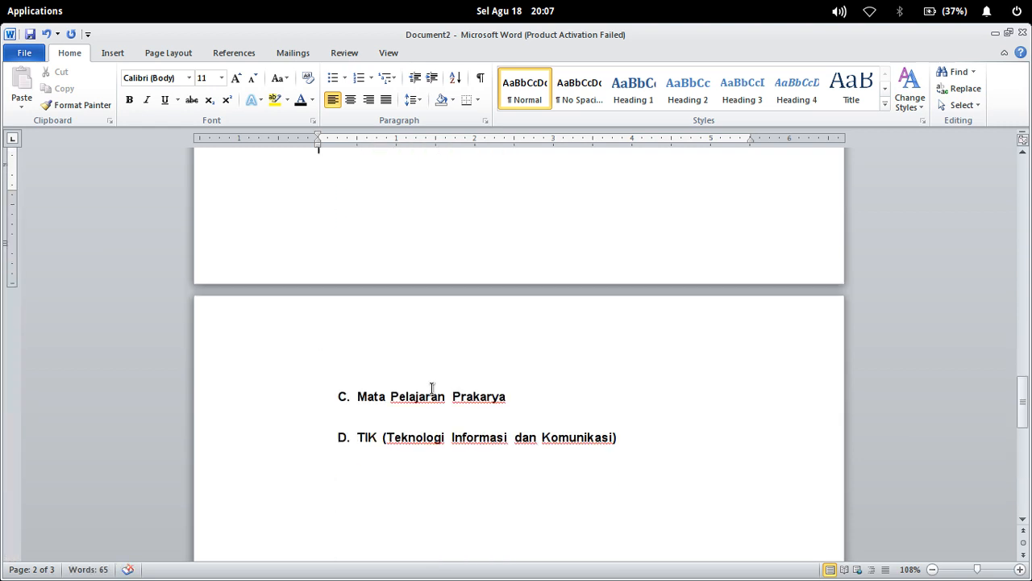
Refresh the entire DAFTAR ISI table to pick up the new pages of headings C and D
scroll(516, 407, up, 20)
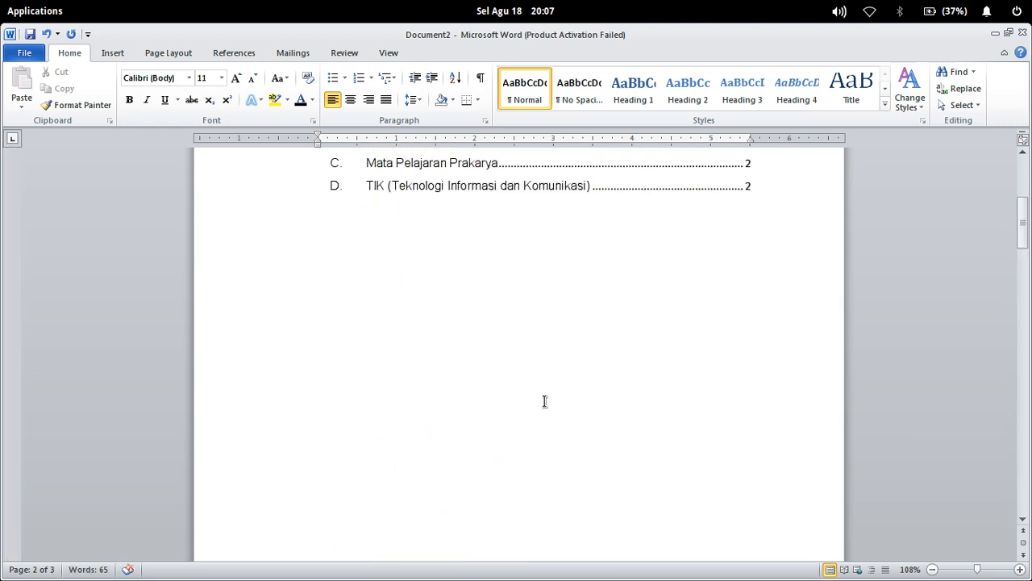
click(586, 366)
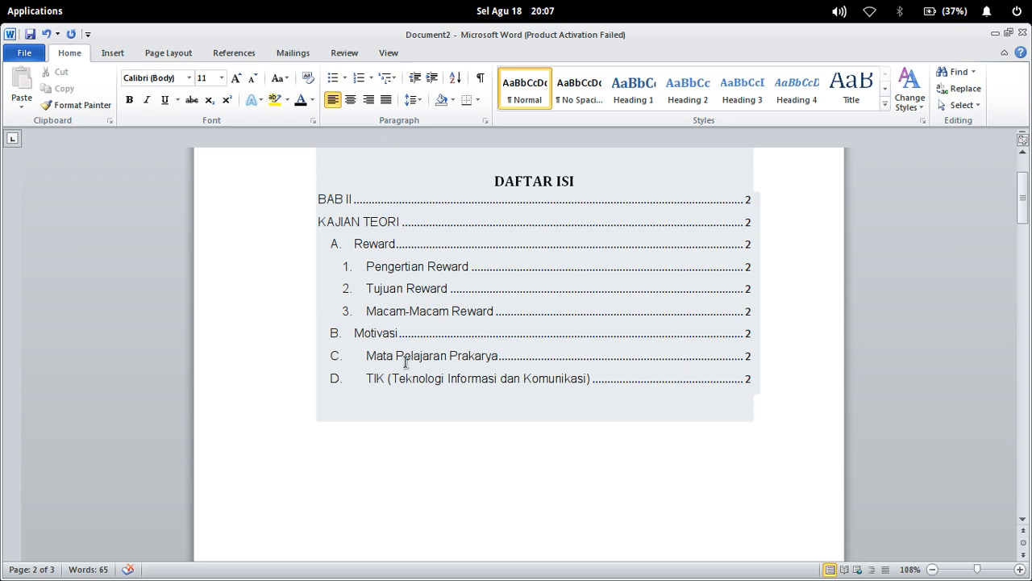
click(753, 357)
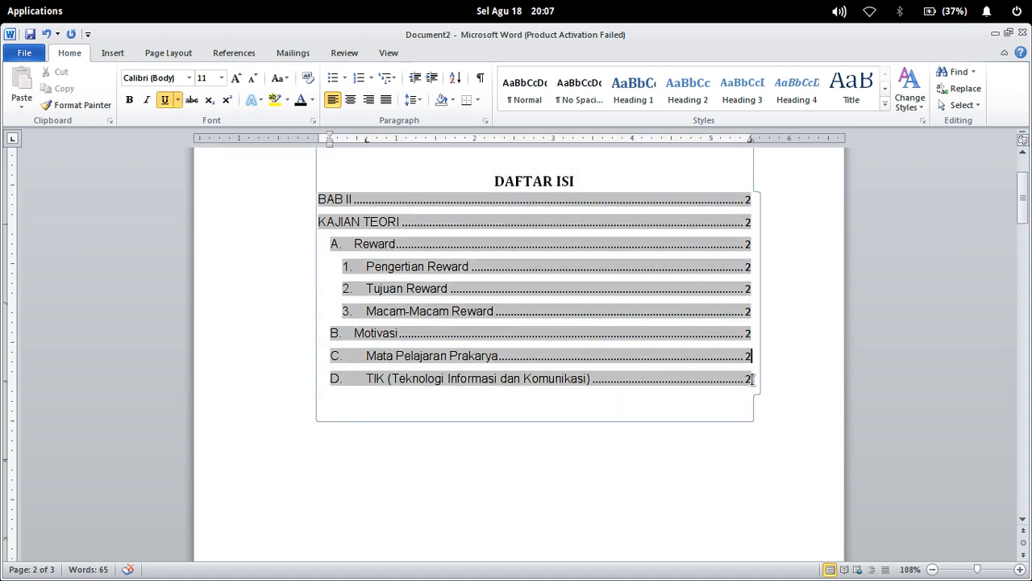
scroll(325, 331, up, 2)
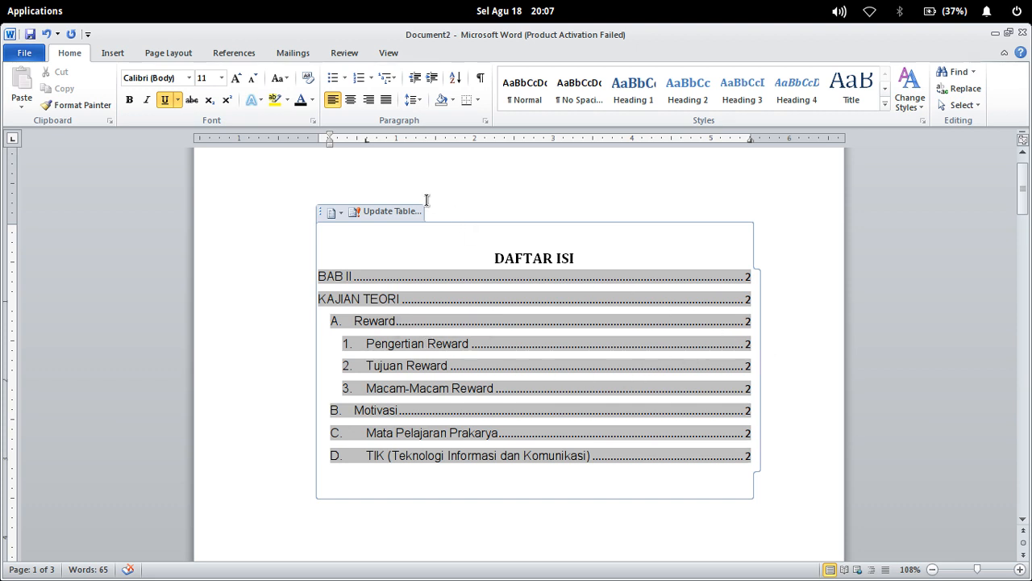
click(395, 246)
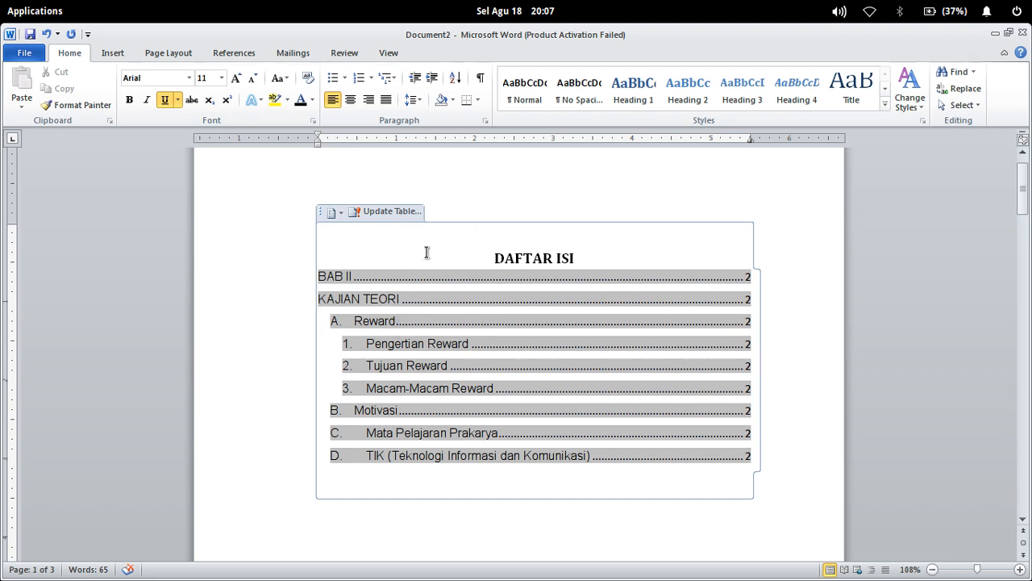
click(388, 212)
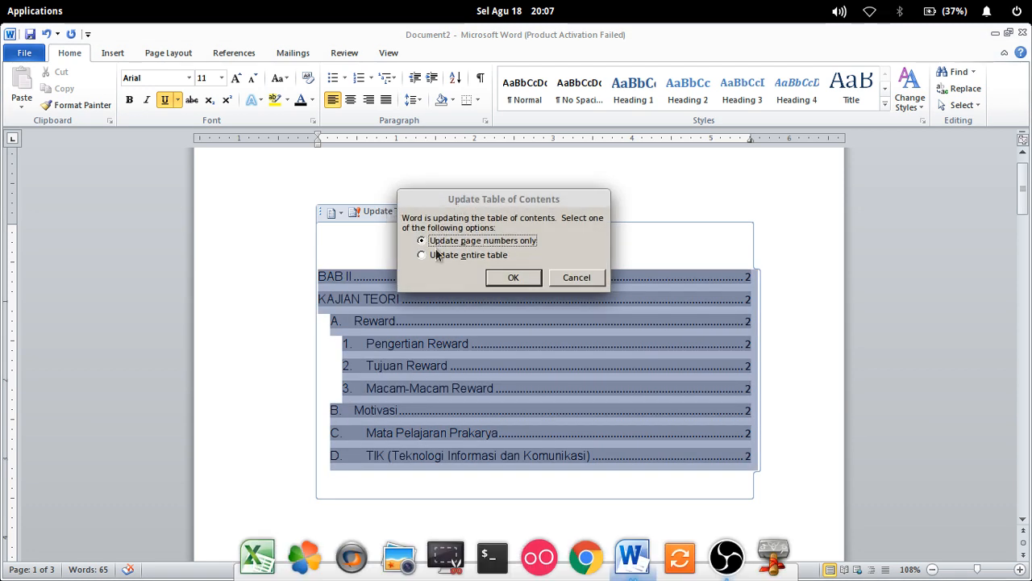
click(421, 255)
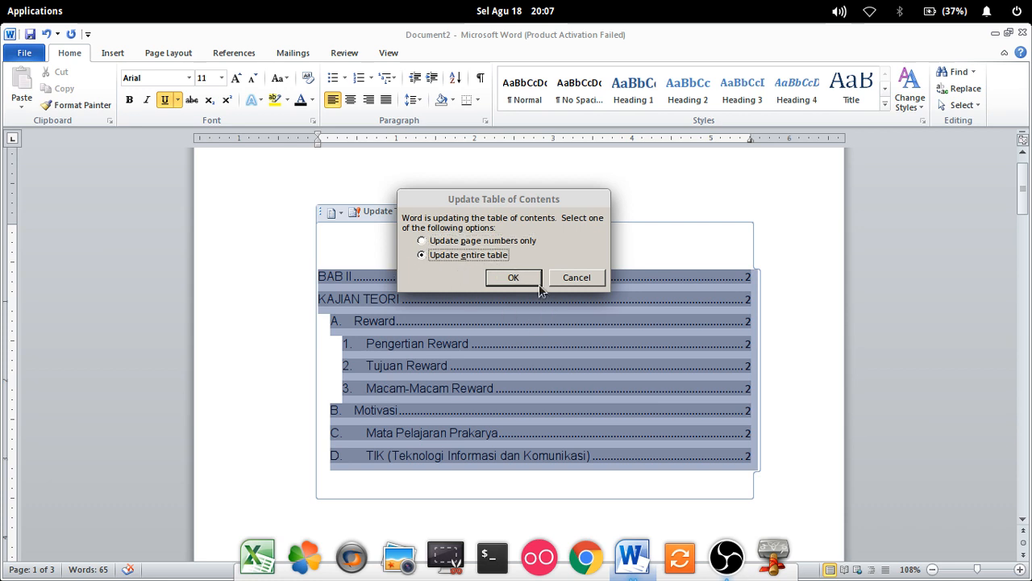
click(513, 278)
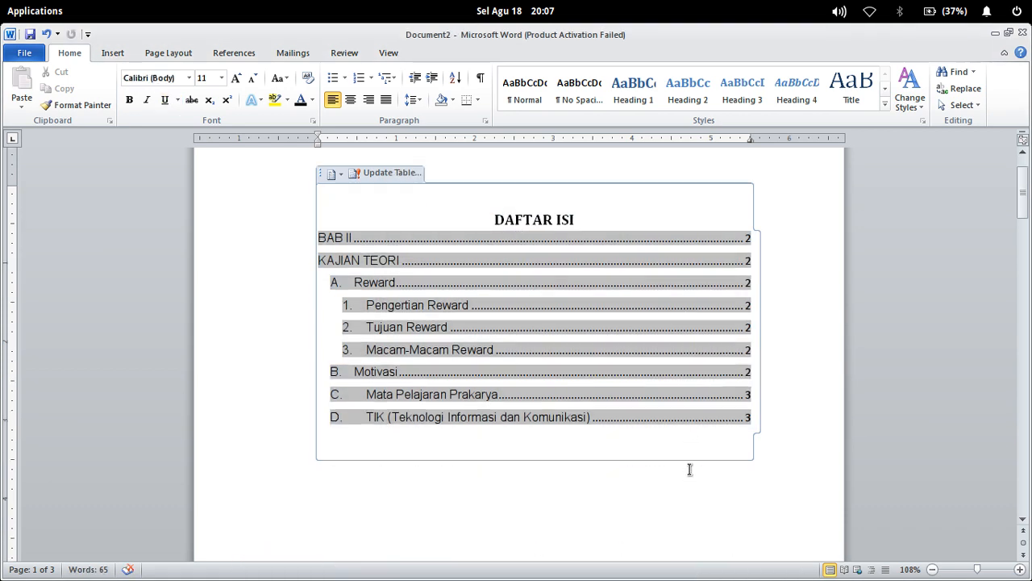
Check the pages of the chapter headings against DAFTAR ISI and update the entire table once more
scroll(689, 469, down, 10)
scroll(690, 469, down, 12)
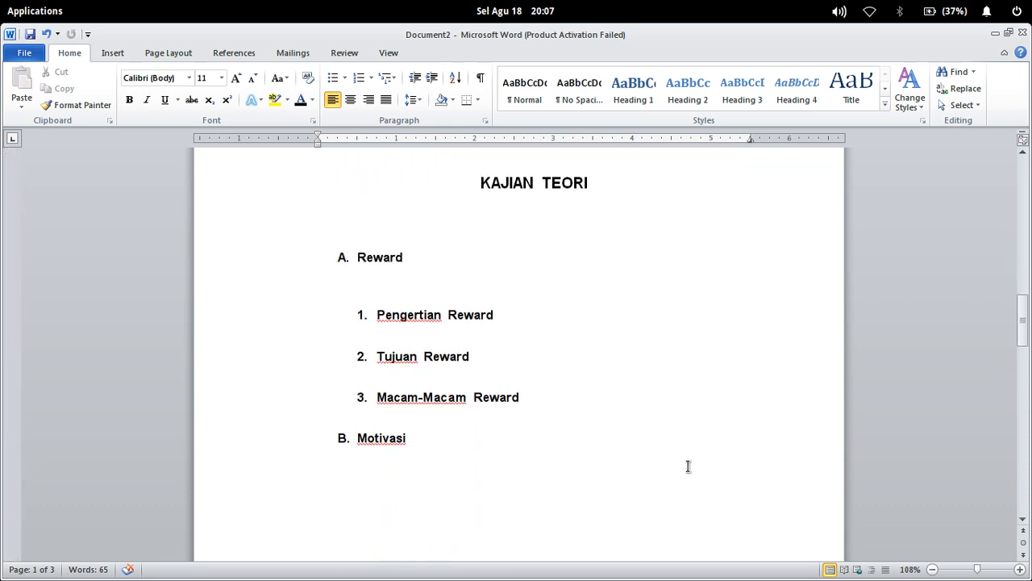
scroll(687, 467, down, 10)
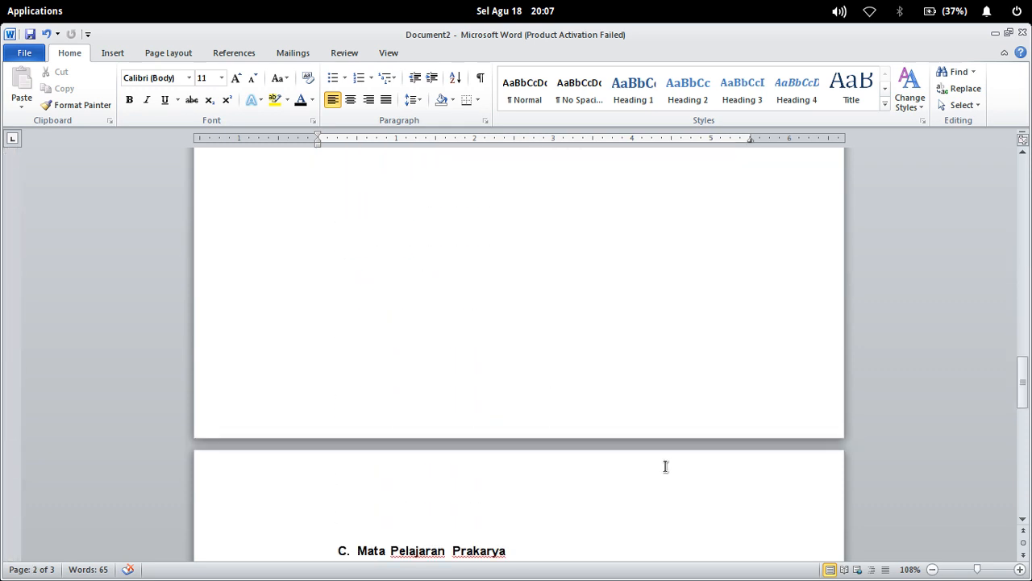
scroll(666, 465, up, 6)
scroll(665, 463, up, 20)
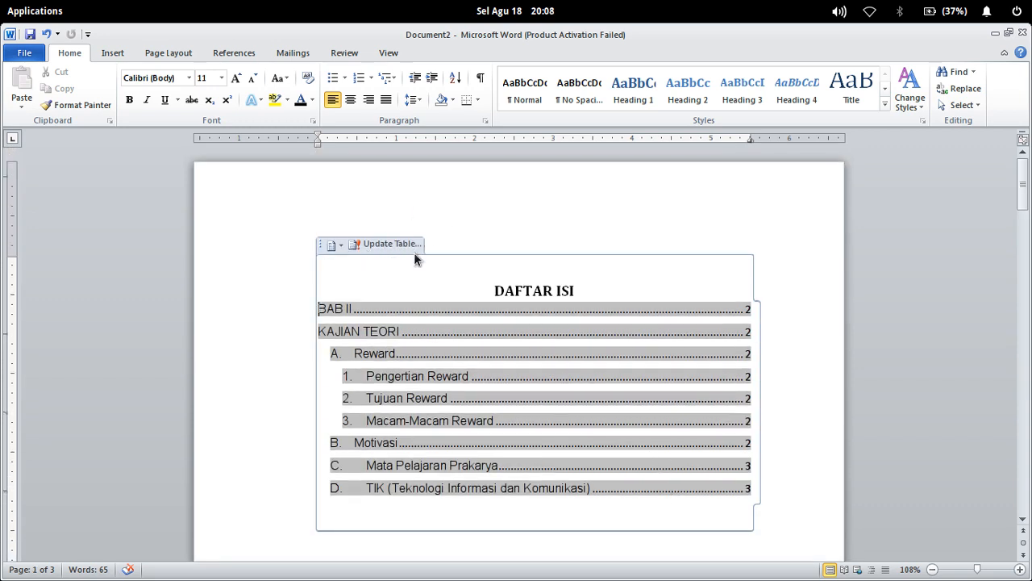
click(417, 244)
click(436, 257)
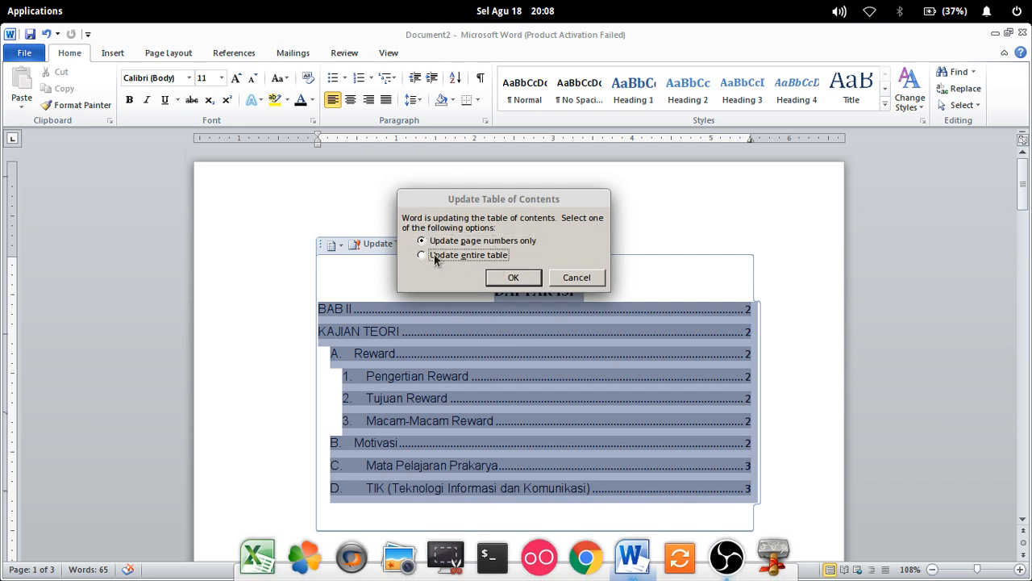
click(510, 277)
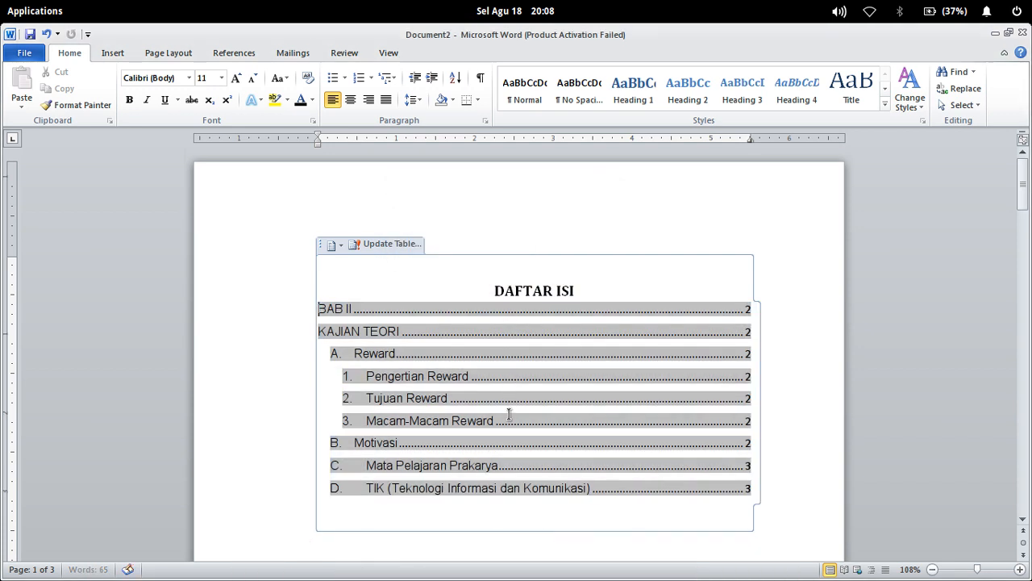
Review the page numbers in DAFTAR ISI and show the overview of all open windows
click(748, 469)
mouse_move(681, 574)
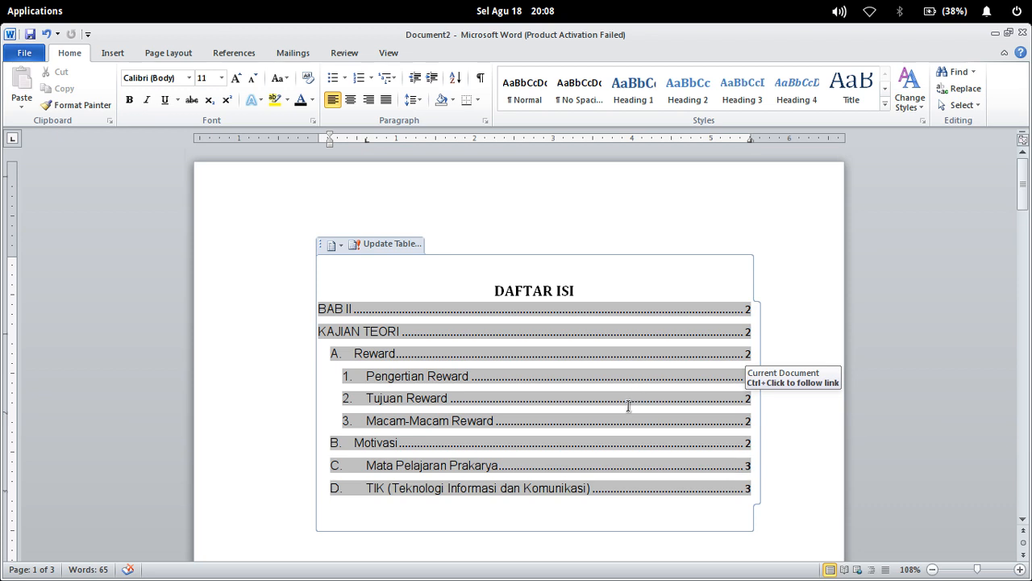
scroll(613, 391, down, 5)
scroll(601, 372, up, 3)
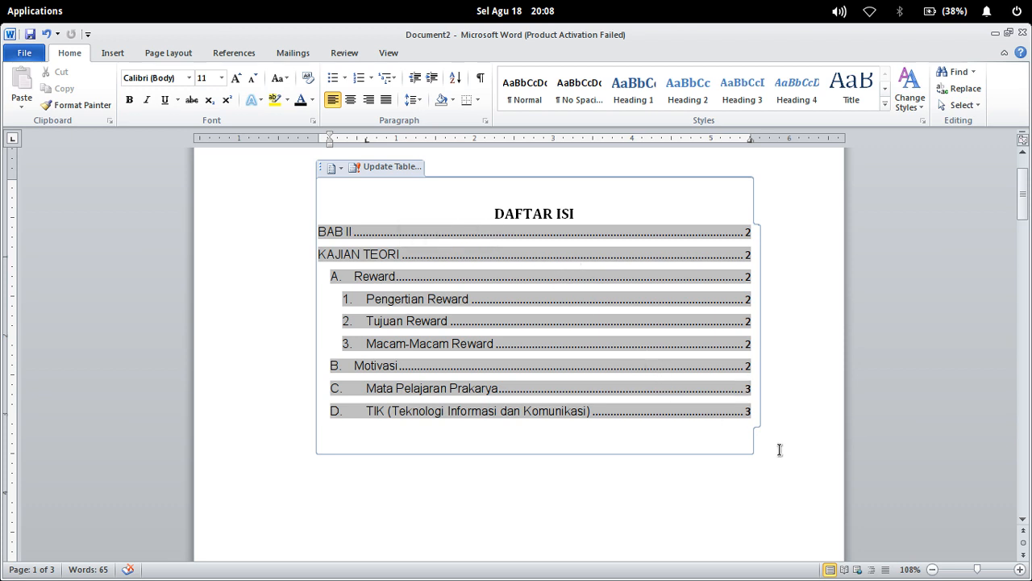
key(super+Down)
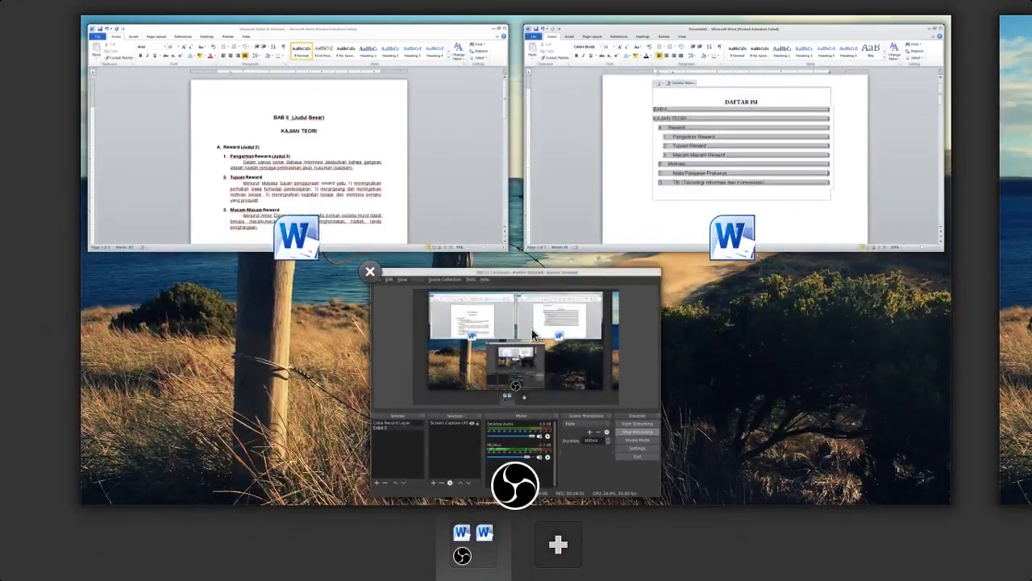